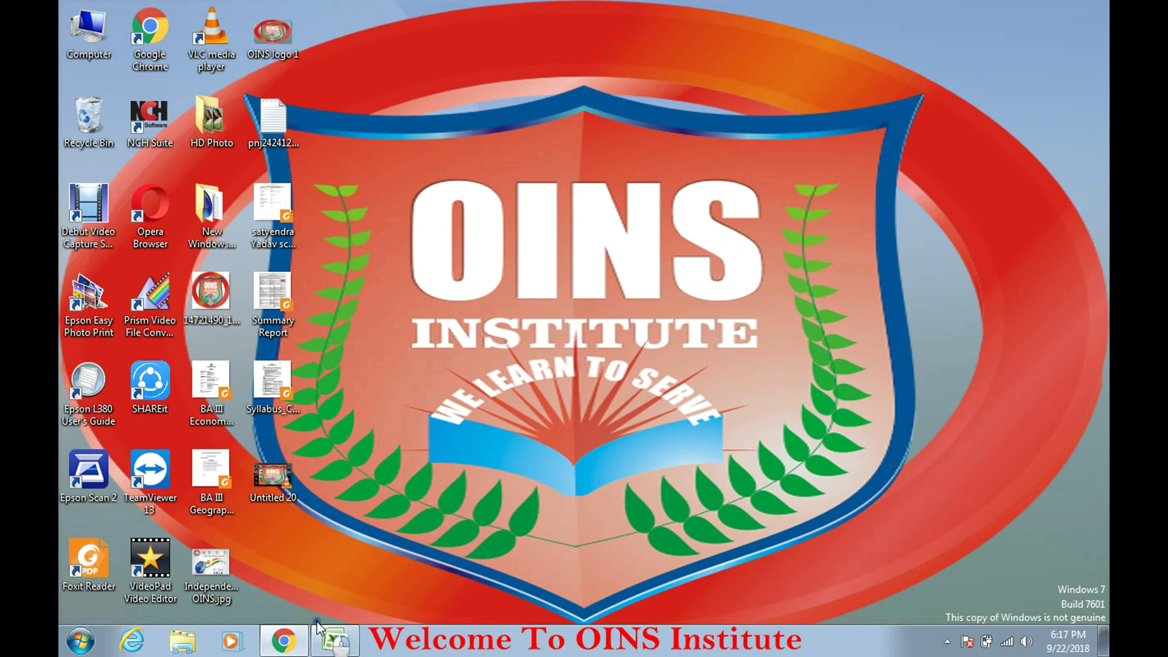
Subscribe to the OINS channel with all notifications on, then minimize Chrome.
click(283, 641)
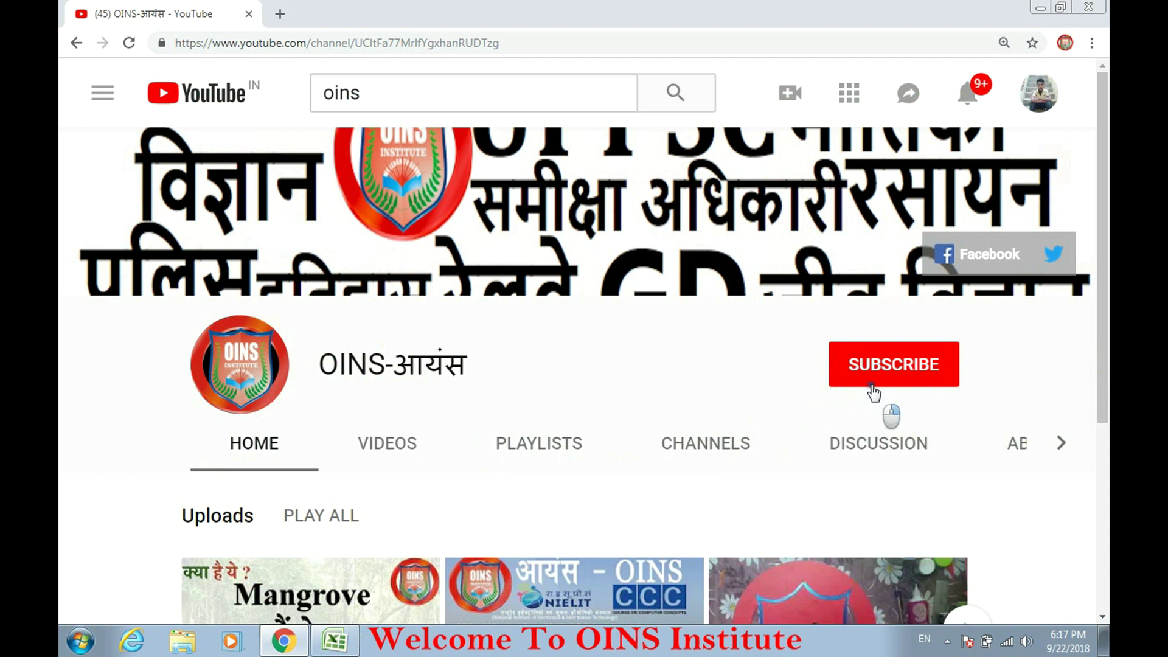
click(899, 369)
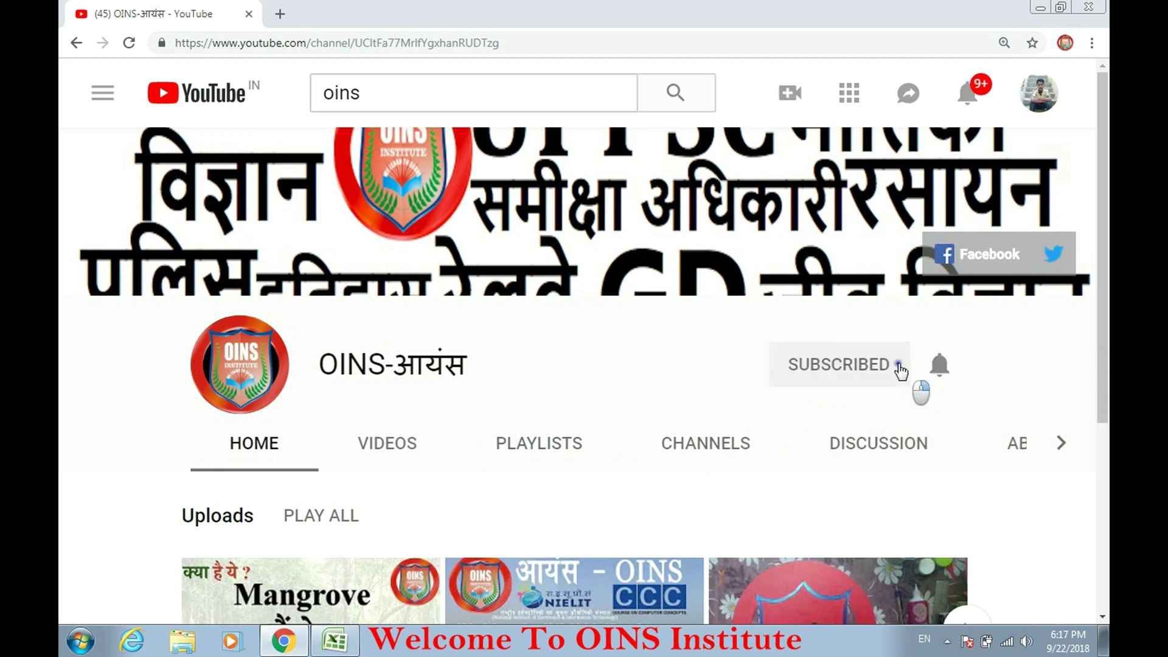
click(940, 371)
click(1040, 8)
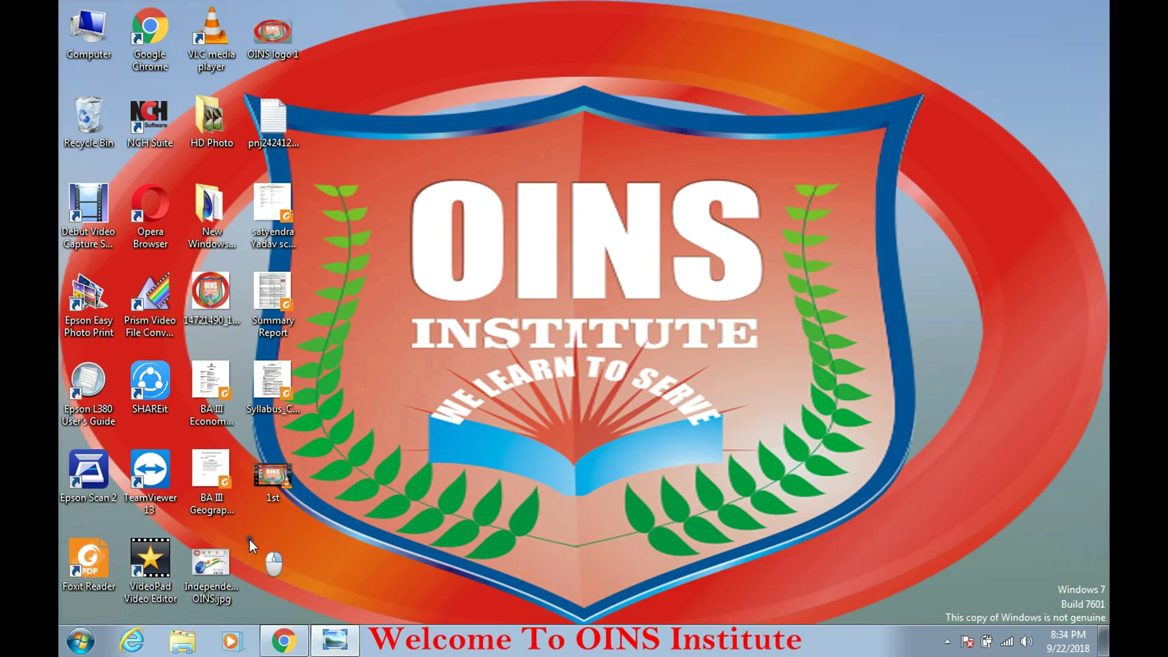
Launch Microsoft Office Excel 2007 from All Programs > Microsoft Office in the Start Menu.
click(68, 645)
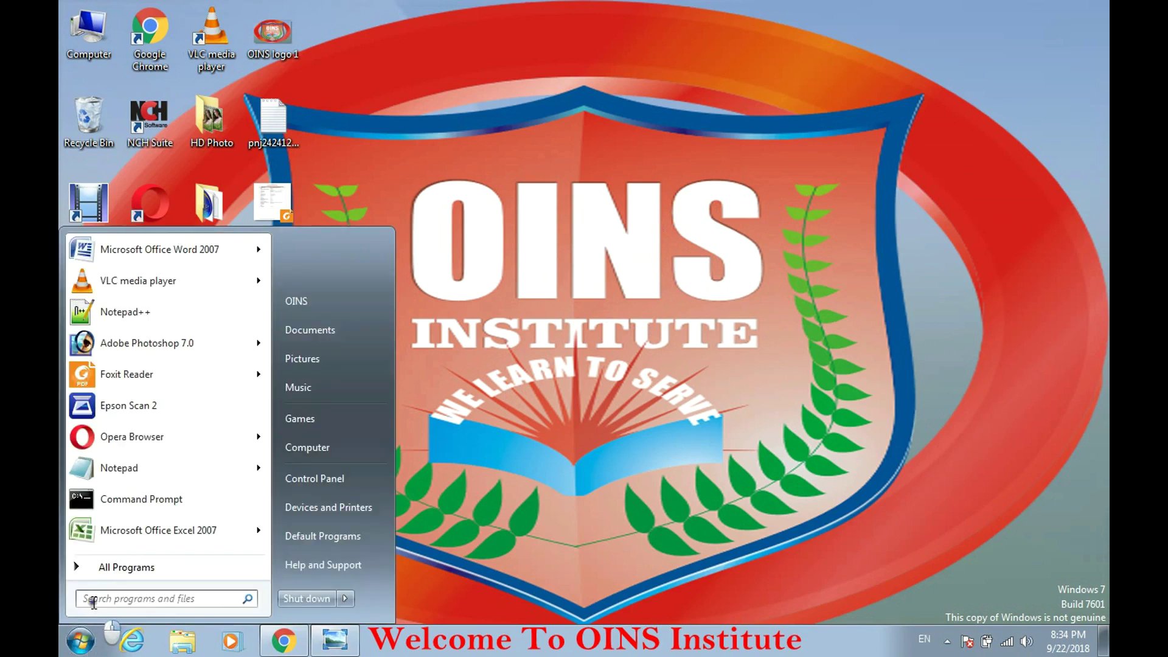
click(118, 568)
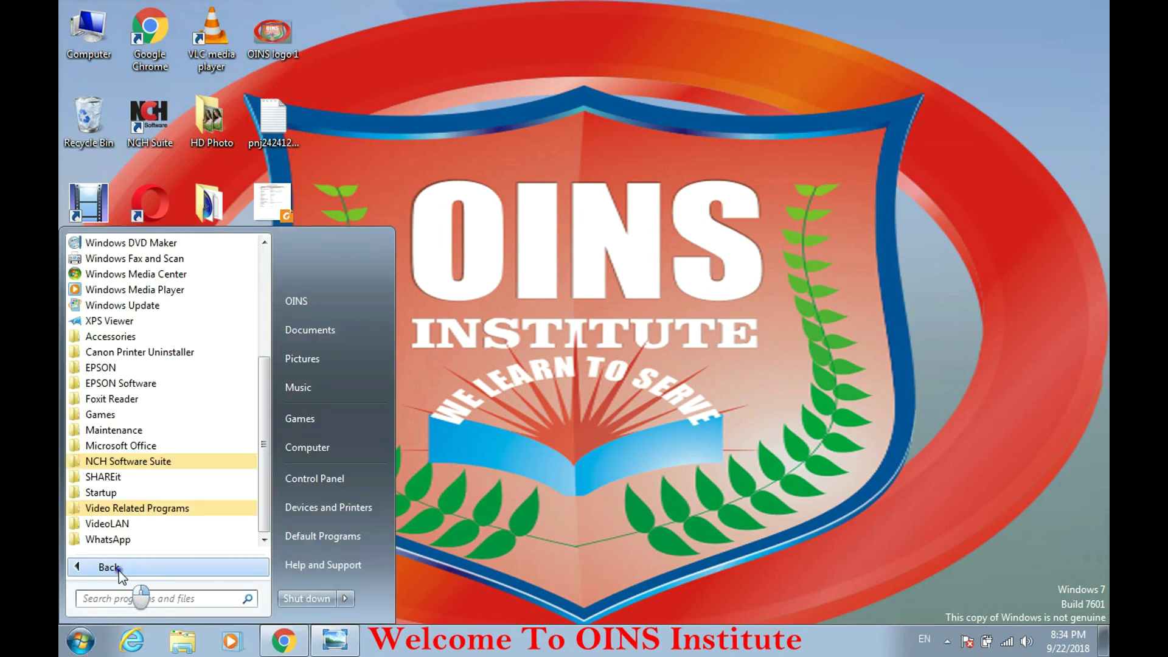
click(134, 448)
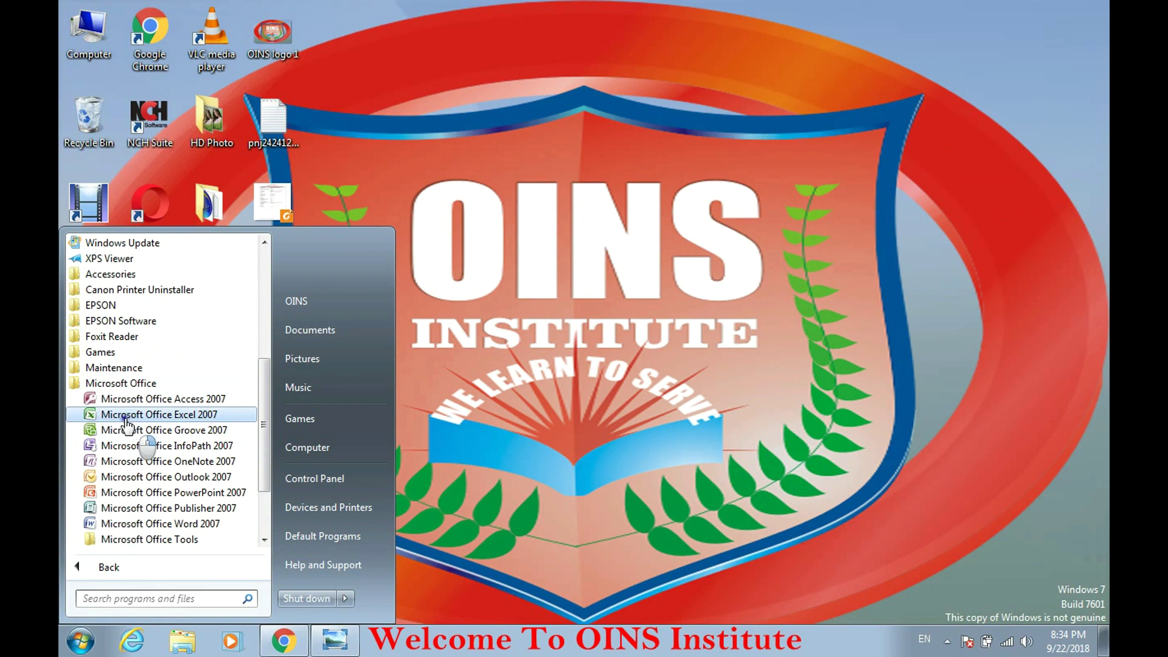
click(180, 420)
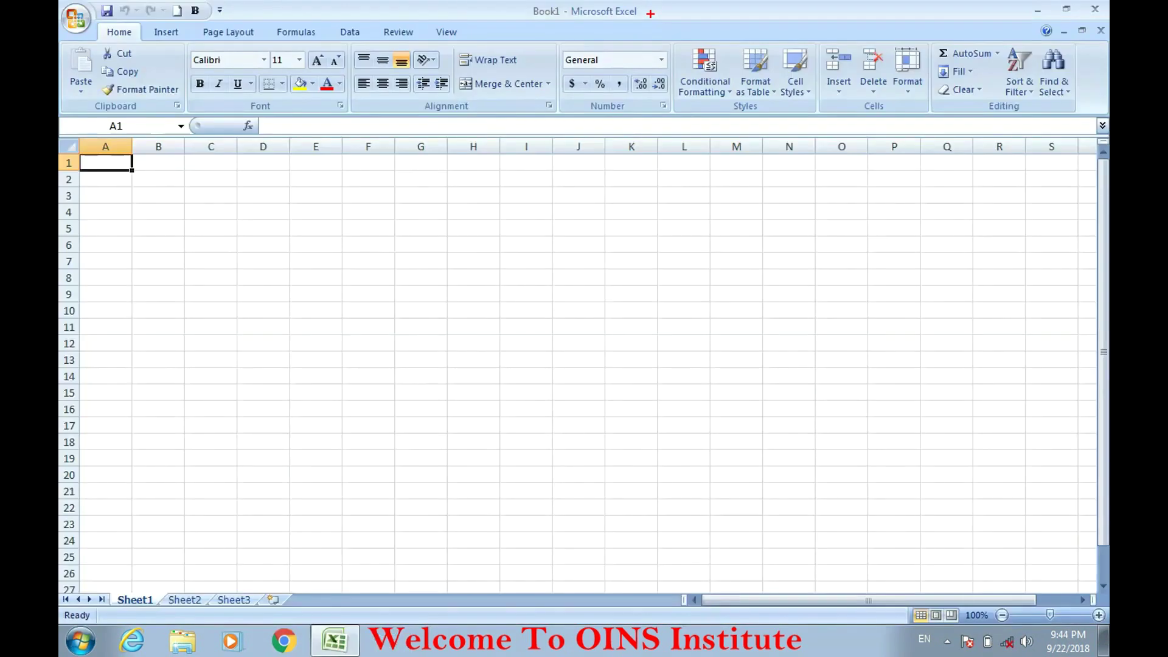
drag(650, 11, 675, 5)
drag(528, 16, 565, 2)
mouse_move(97, 18)
mouse_down()
mouse_move(195, 18)
mouse_move(117, 1)
mouse_move(81, 16)
mouse_move(101, 19)
mouse_up()
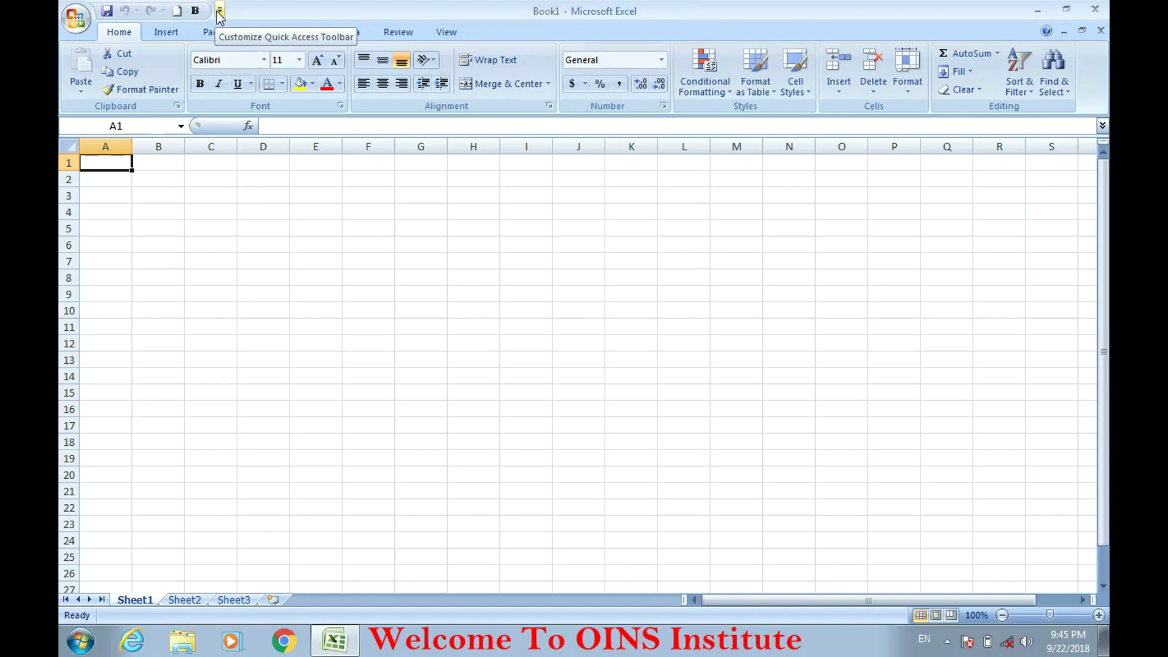
click(218, 11)
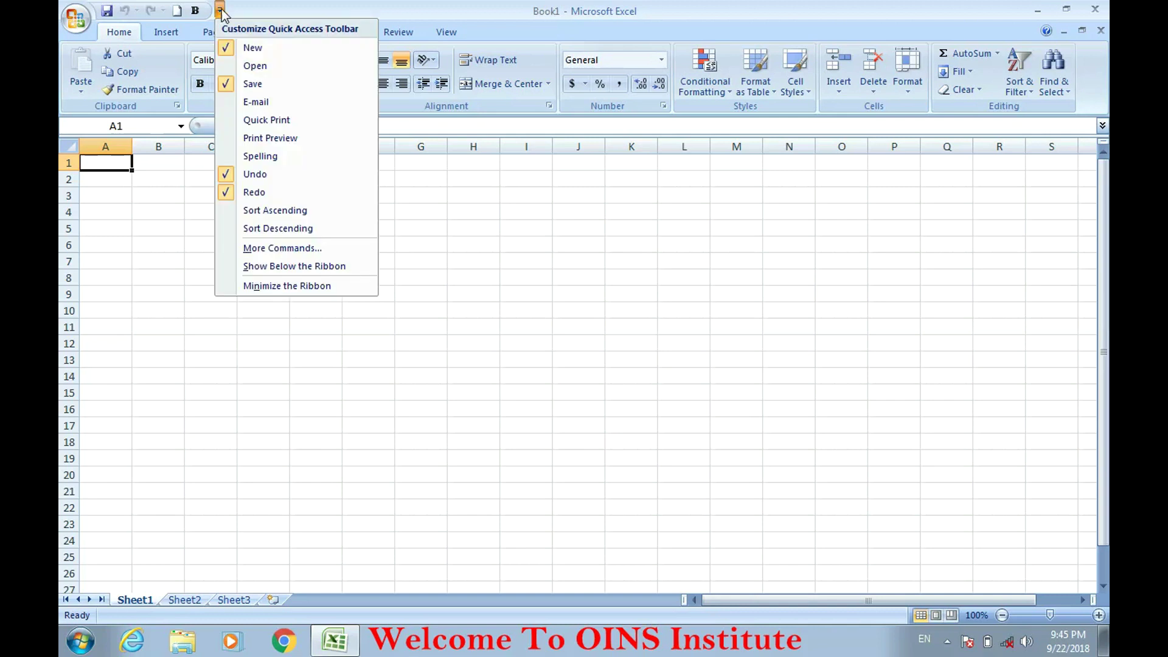
click(233, 8)
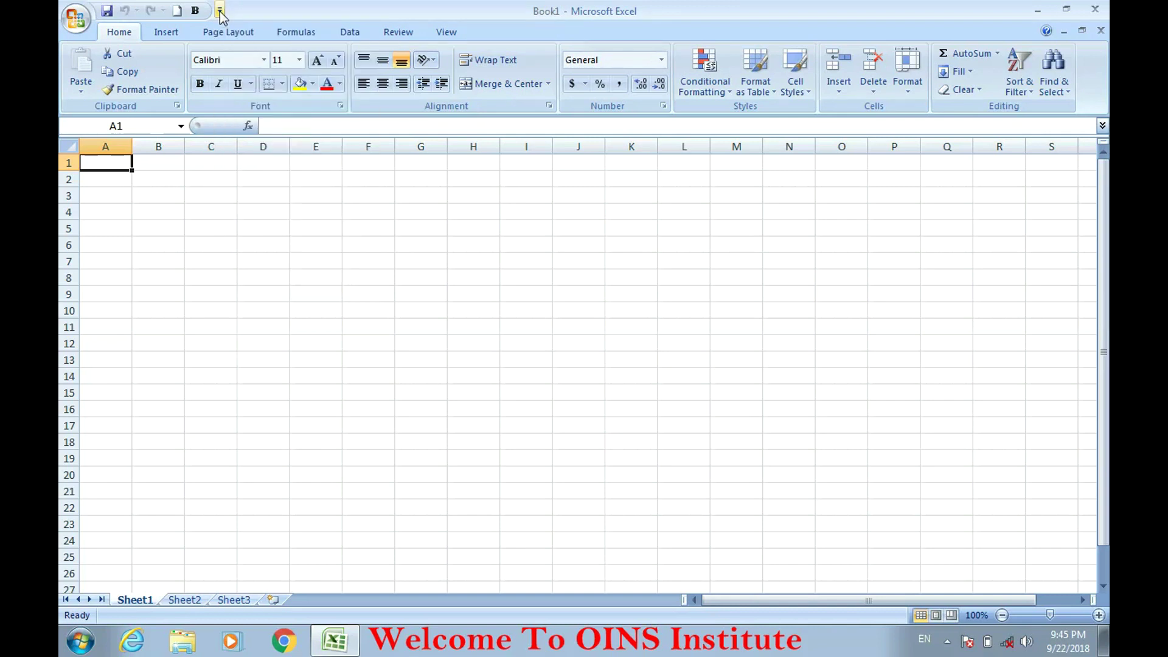
click(220, 10)
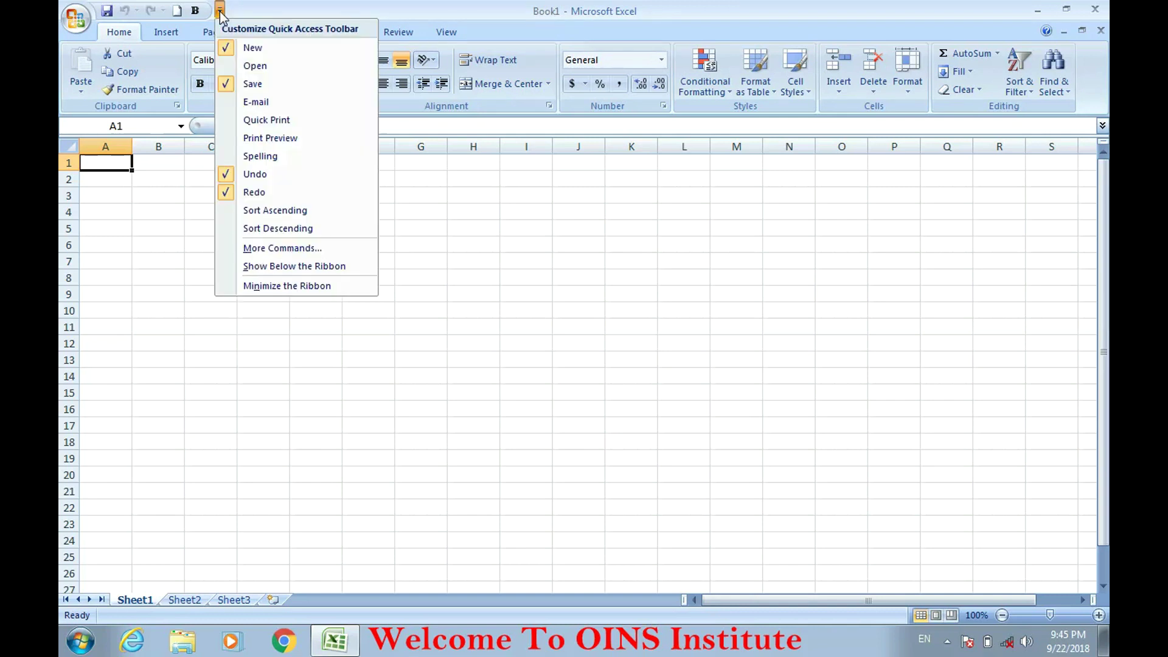
click(256, 67)
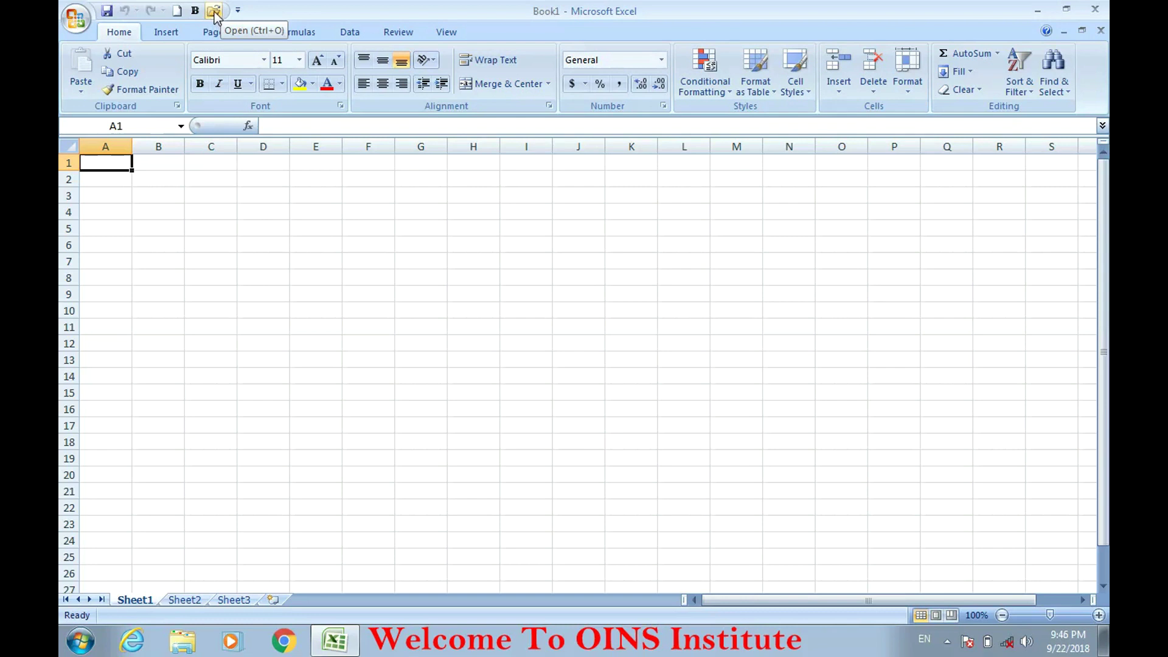
right_click(214, 12)
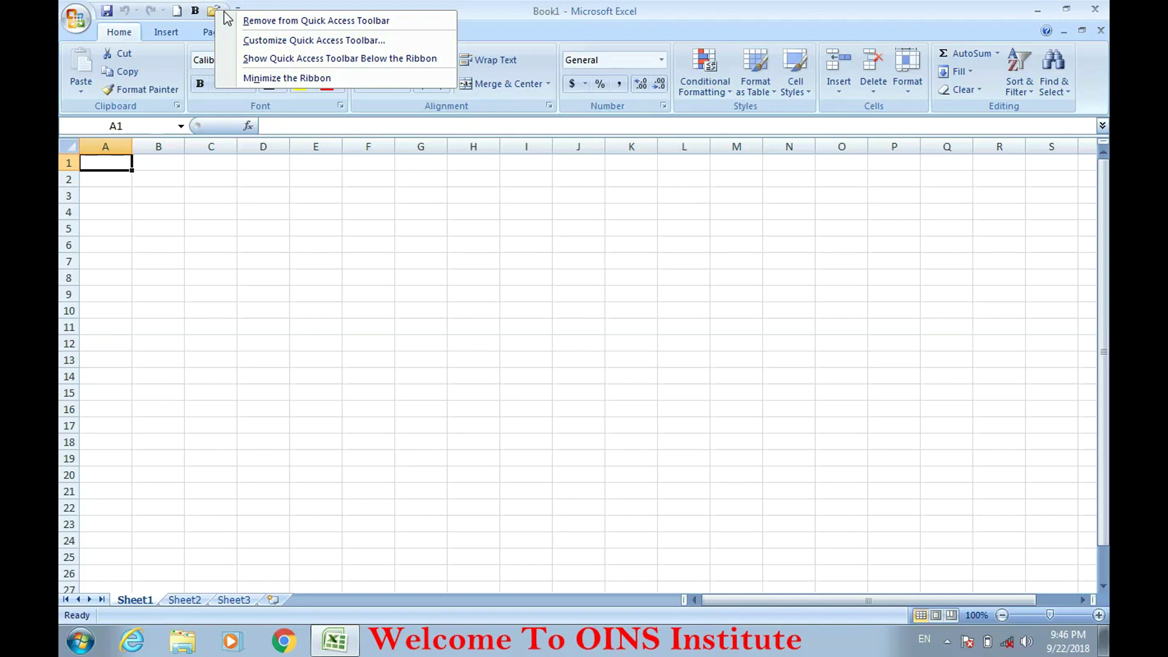
click(400, 22)
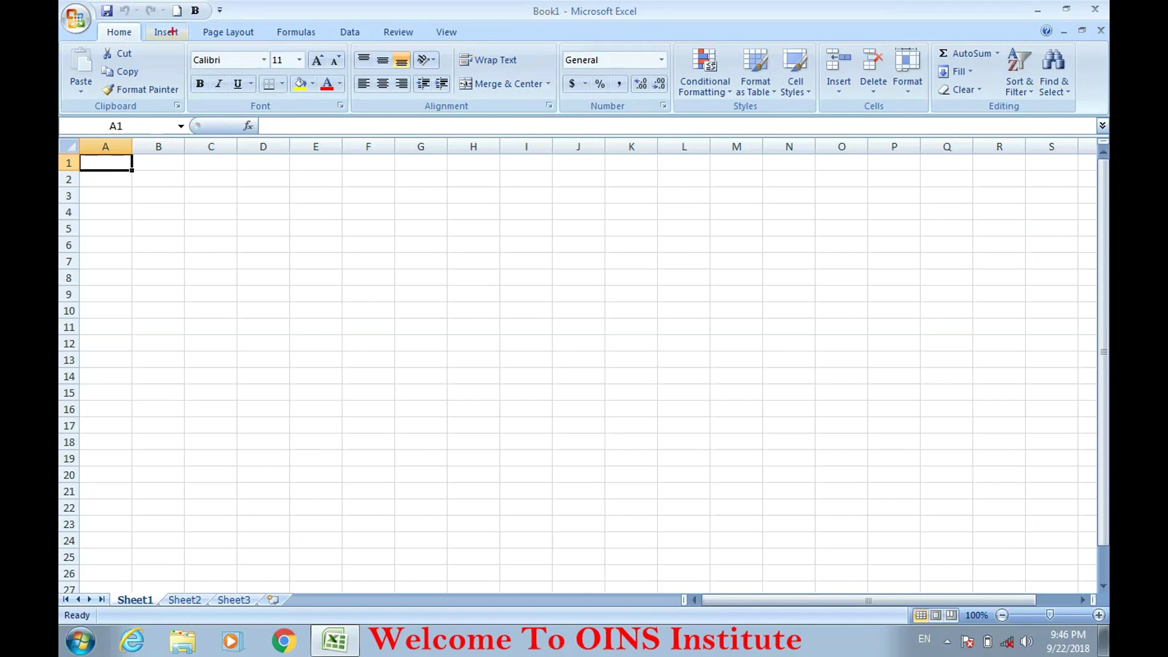
drag(84, 3, 89, 38)
key(Escape)
drag(133, 38, 139, 28)
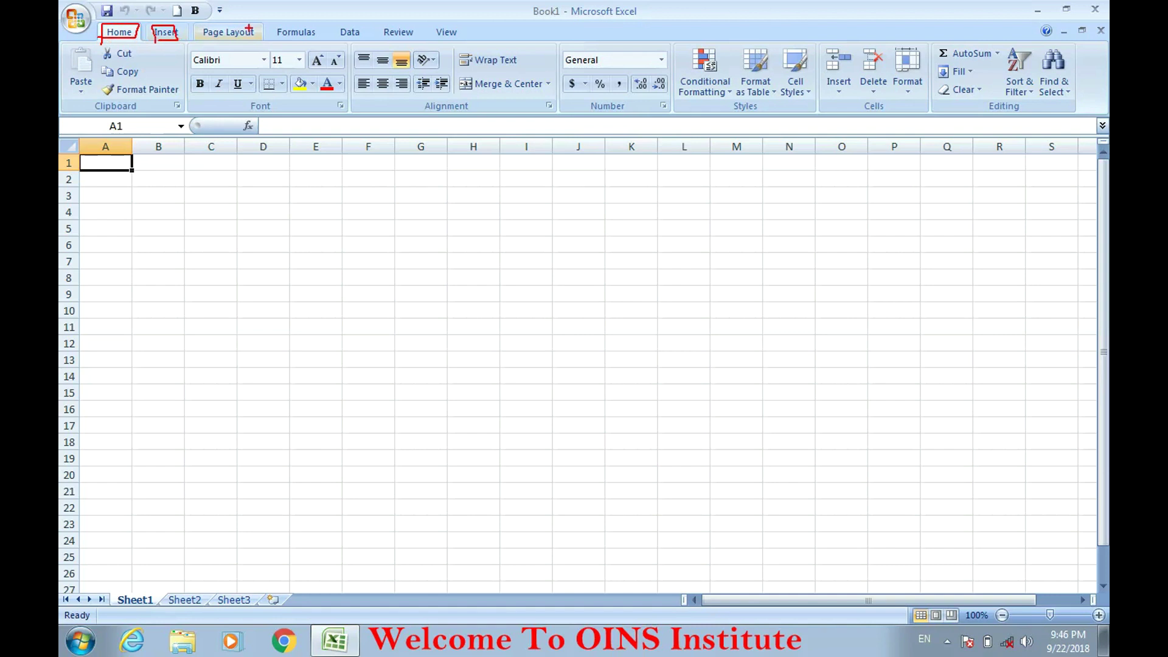
drag(276, 38, 414, 38)
drag(61, 44, 1109, 41)
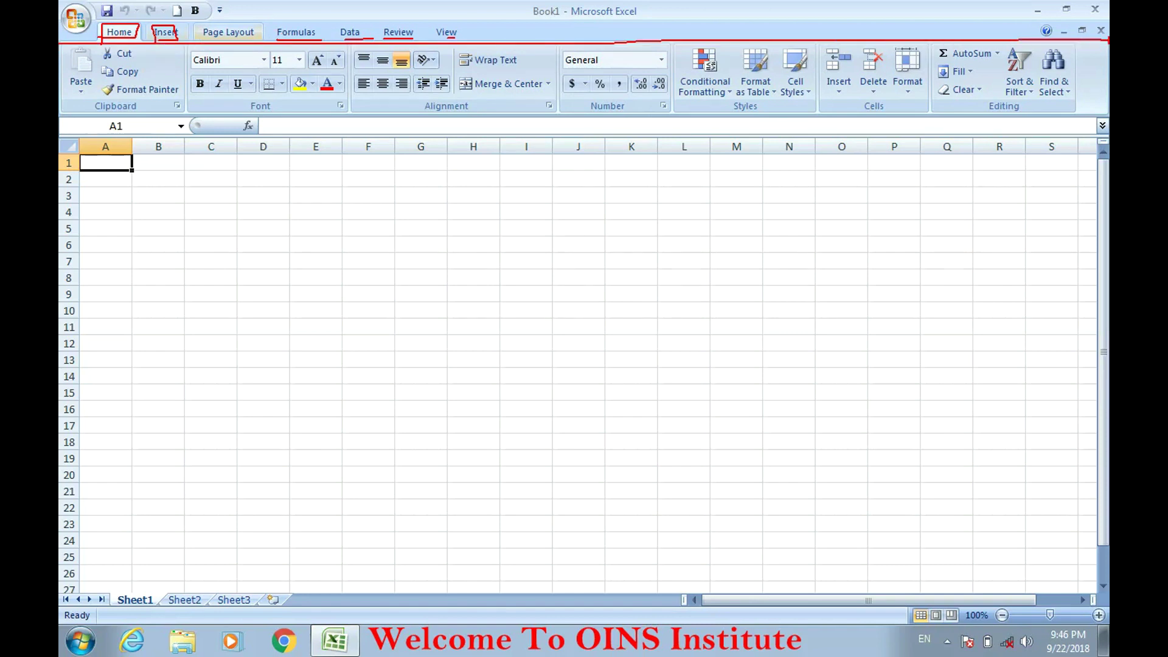
drag(61, 117, 1089, 118)
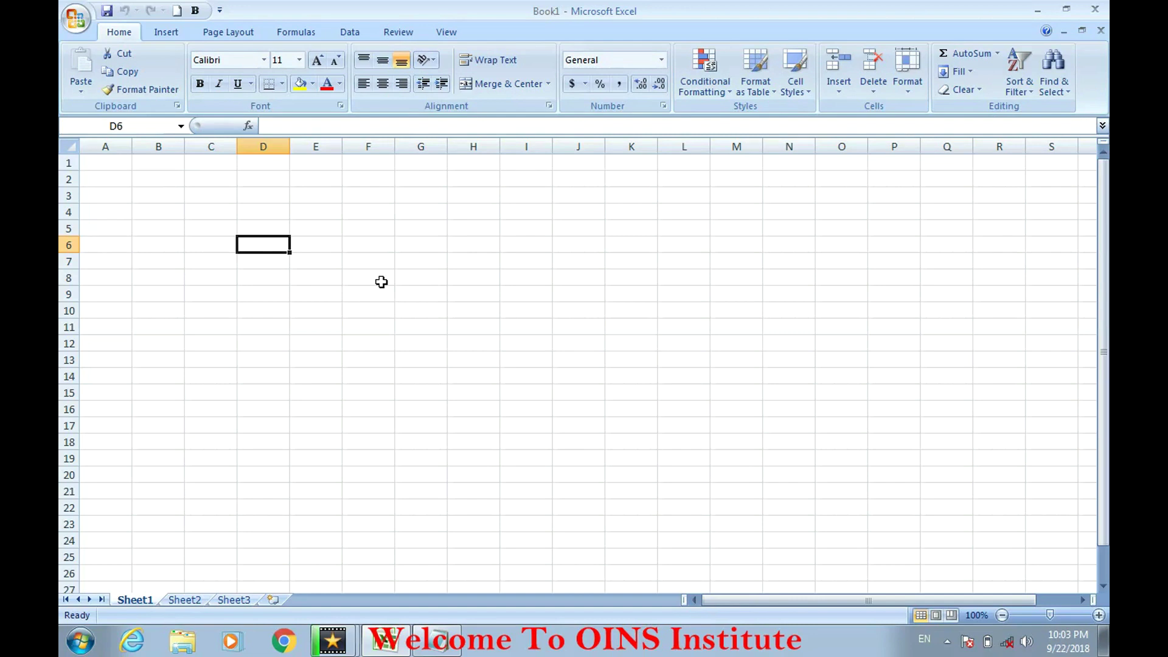
Switch to Notepad and sketch a column grid with the screen pen, labelled A, C and D.
key(alt+Tab)
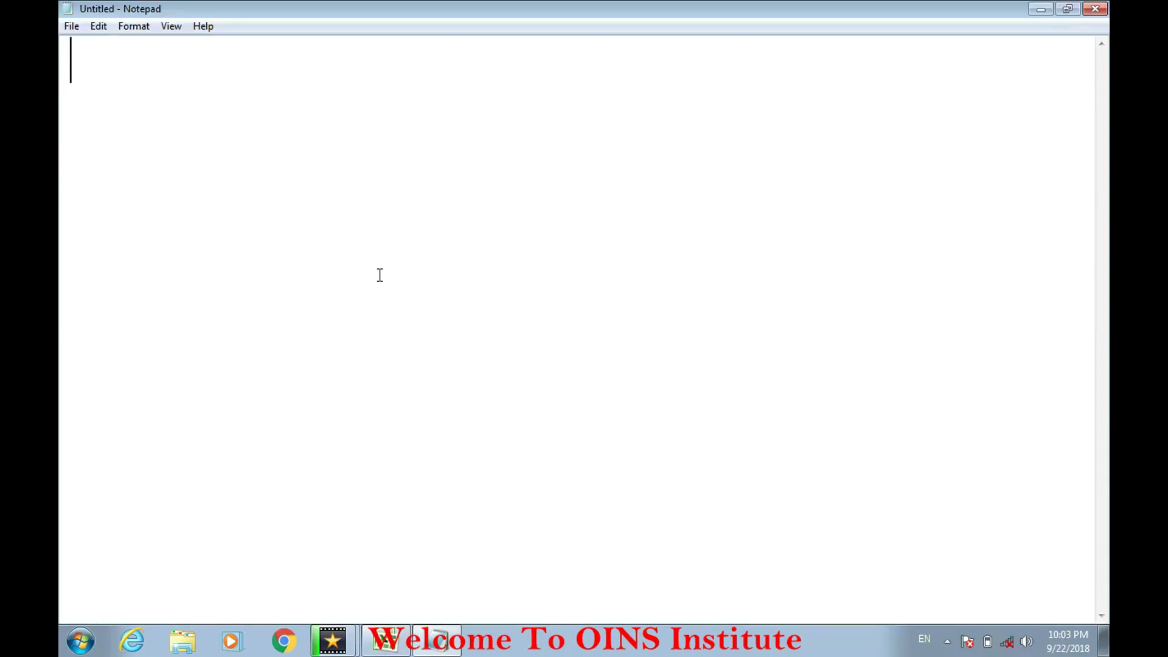
key(ctrl+2)
drag(323, 111, 331, 354)
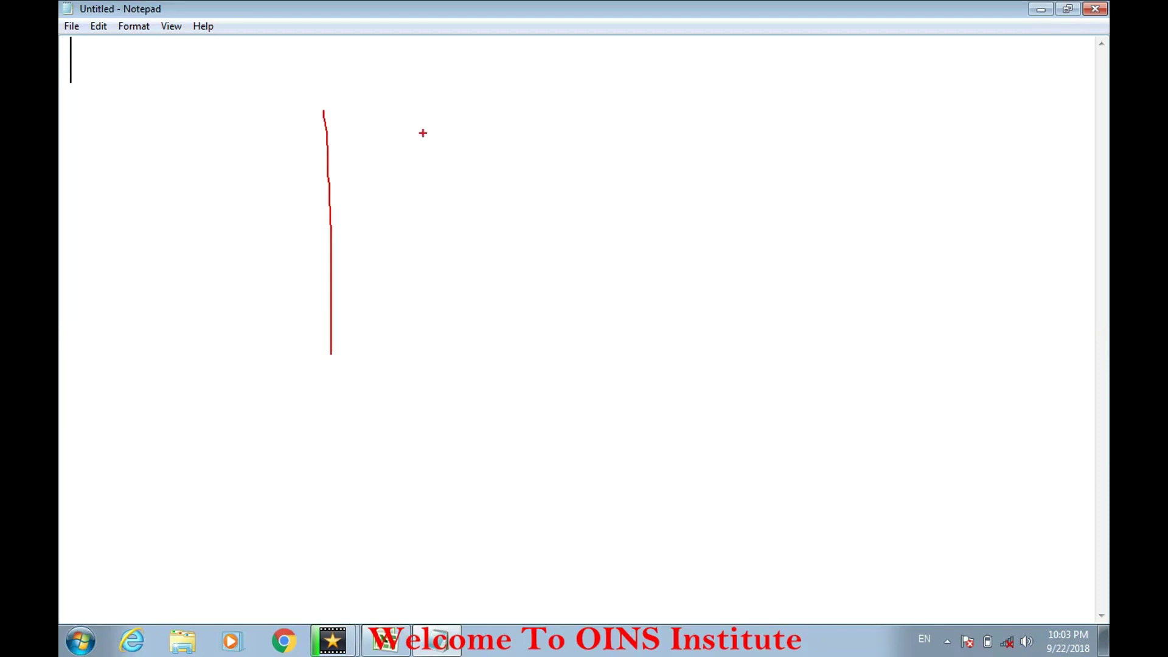
drag(423, 106, 428, 373)
drag(525, 108, 530, 387)
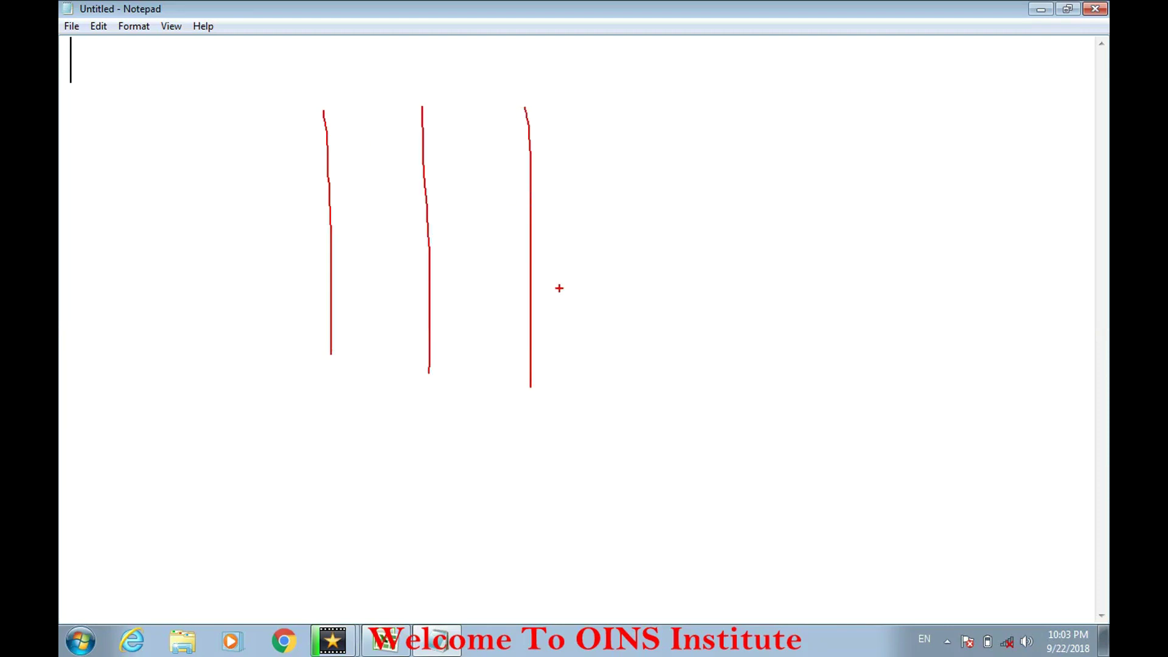
drag(631, 98, 629, 476)
drag(720, 96, 722, 442)
drag(530, 376, 531, 511)
drag(425, 351, 417, 501)
drag(328, 331, 326, 503)
mouse_move(277, 163)
mouse_down()
mouse_move(705, 170)
mouse_move(876, 149)
mouse_up()
mouse_move(352, 137)
mouse_down()
mouse_move(359, 164)
mouse_move(383, 168)
mouse_move(372, 145)
mouse_up()
drag(473, 126, 472, 155)
mouse_move(472, 128)
mouse_down()
mouse_move(487, 132)
mouse_move(469, 159)
mouse_up()
mouse_move(695, 114)
mouse_down()
mouse_move(696, 139)
mouse_move(671, 149)
mouse_up()
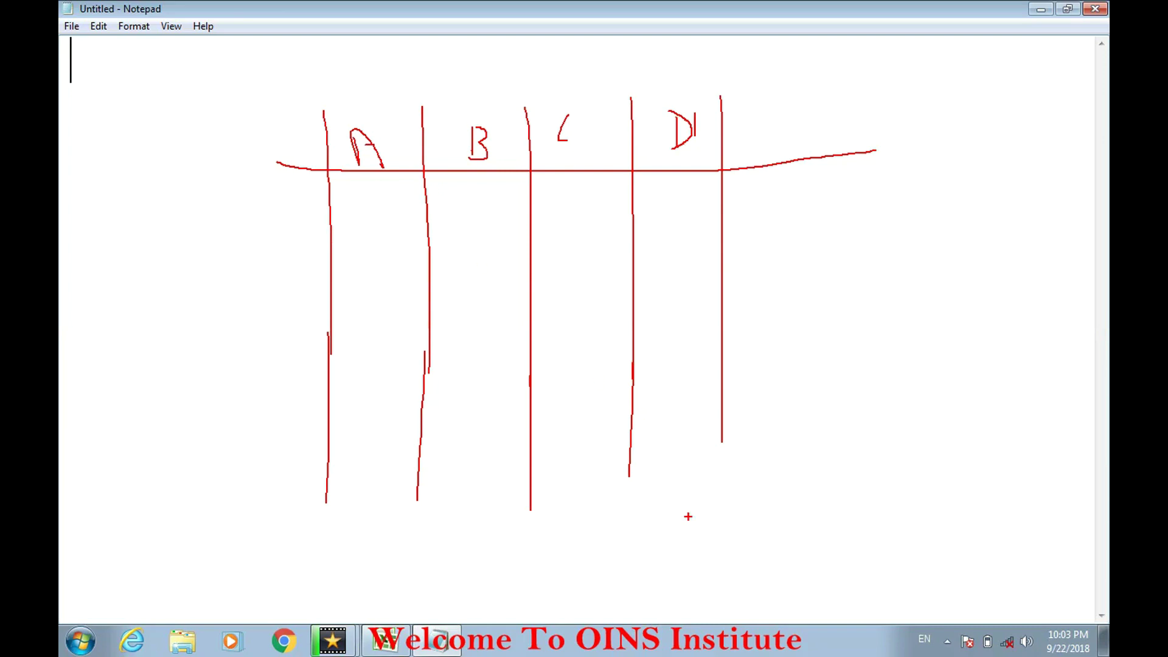
Write the column count 16384 below the sketch and enclose it.
drag(594, 522, 596, 583)
drag(633, 513, 641, 580)
drag(679, 509, 688, 561)
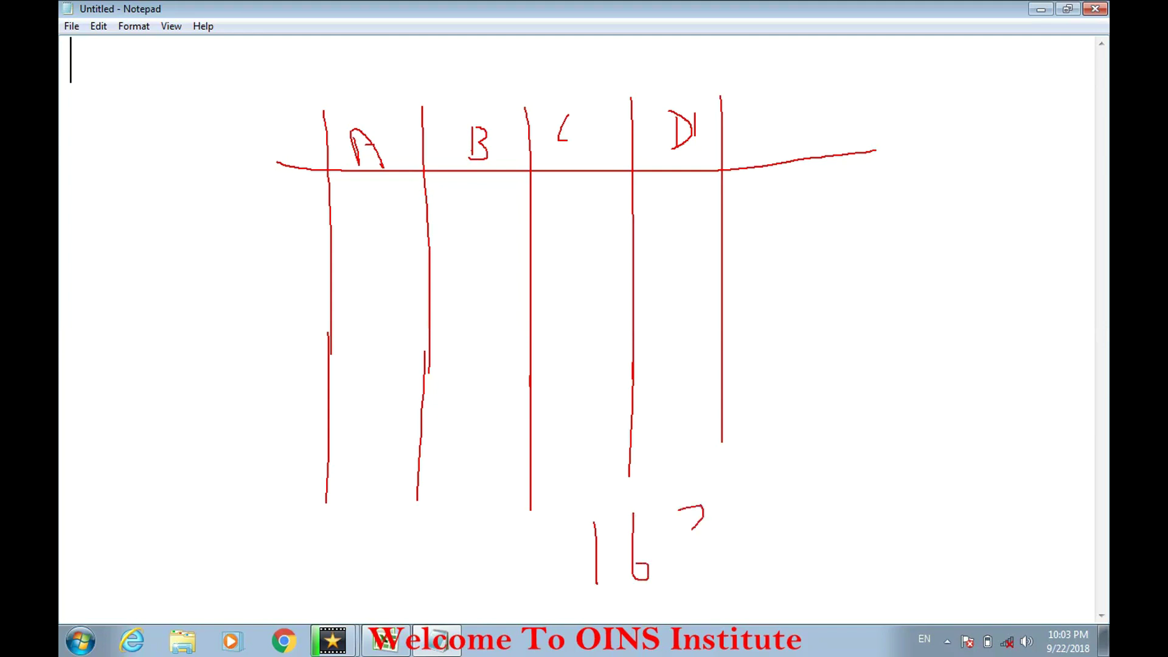
drag(761, 487, 763, 495)
drag(851, 478, 869, 543)
drag(843, 479, 881, 509)
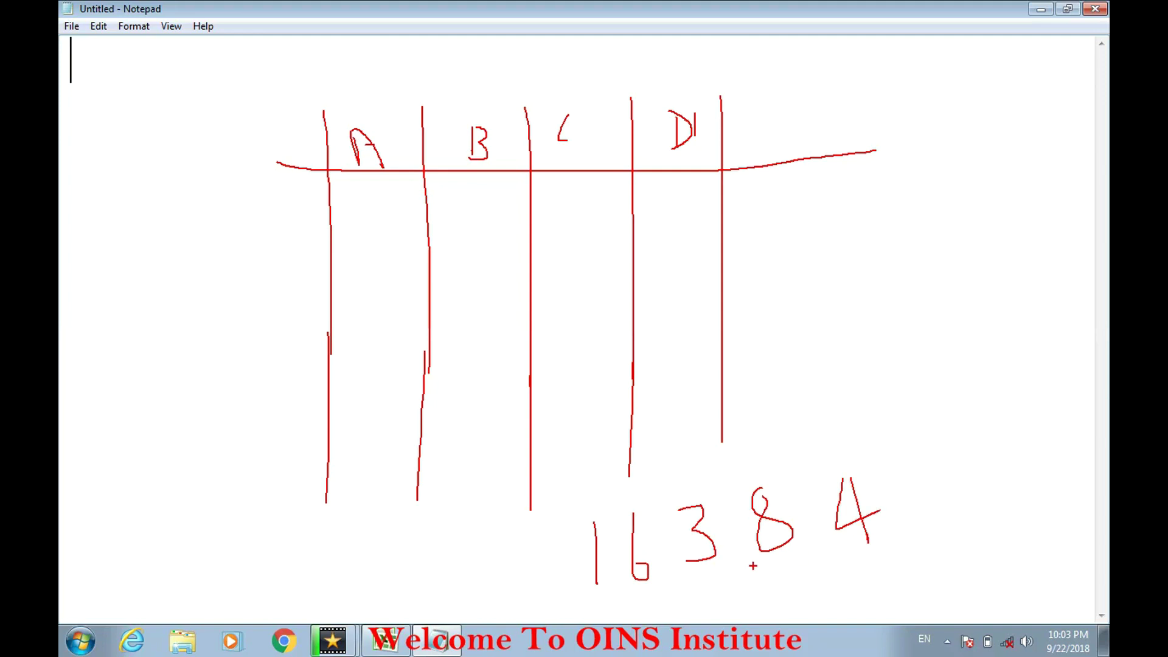
mouse_move(609, 601)
mouse_down()
mouse_move(926, 554)
mouse_move(657, 500)
mouse_move(575, 610)
mouse_move(669, 597)
mouse_up()
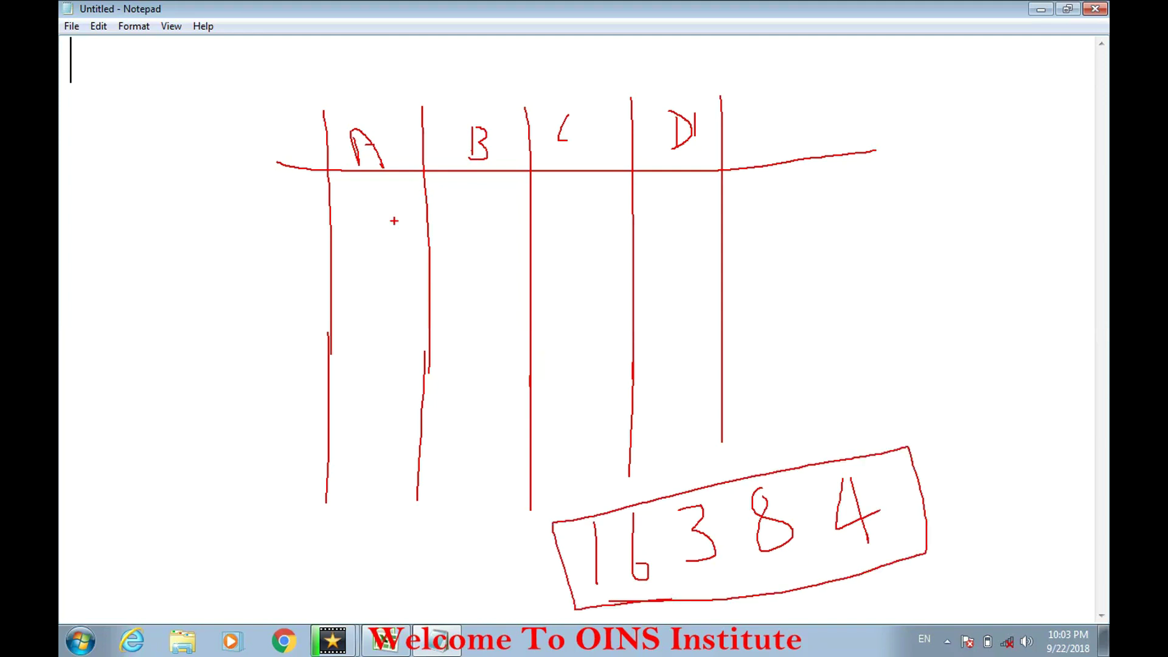
Tick column A, write the range A to XFD, then clear the drawing.
drag(355, 93, 402, 79)
mouse_move(801, 230)
mouse_down()
mouse_move(801, 260)
mouse_move(815, 220)
mouse_move(824, 258)
mouse_up()
mouse_move(799, 244)
mouse_down()
mouse_move(911, 211)
mouse_move(955, 227)
mouse_move(974, 211)
mouse_move(996, 224)
mouse_up()
mouse_move(1029, 180)
mouse_down()
mouse_move(1031, 205)
mouse_move(1010, 223)
mouse_up()
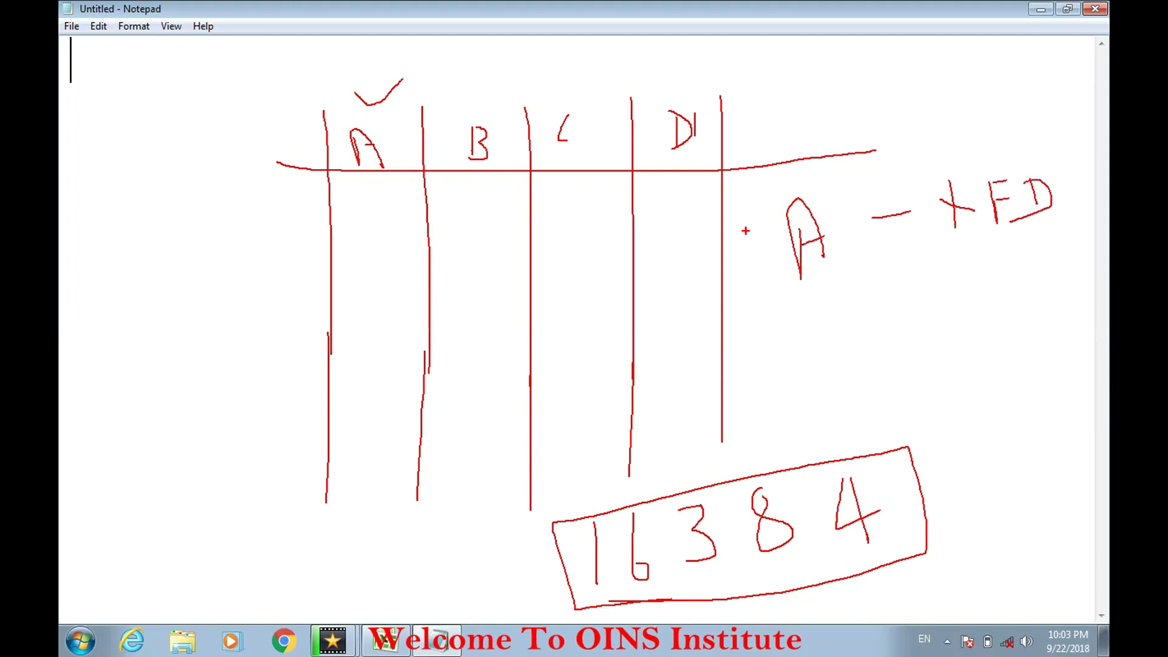
key(Escape)
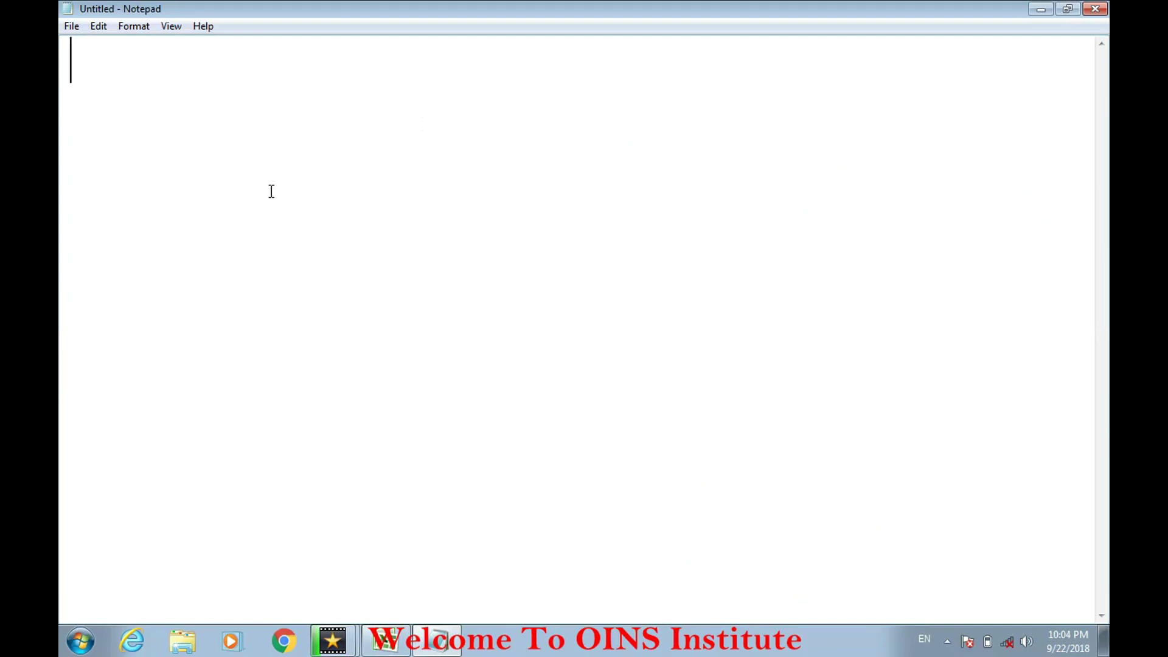
Re-enable the pen and sketch row lines with a margin numbered 1 to 4.
key(ctrl+2)
mouse_move(216, 208)
mouse_down()
mouse_move(390, 205)
mouse_move(655, 177)
mouse_up()
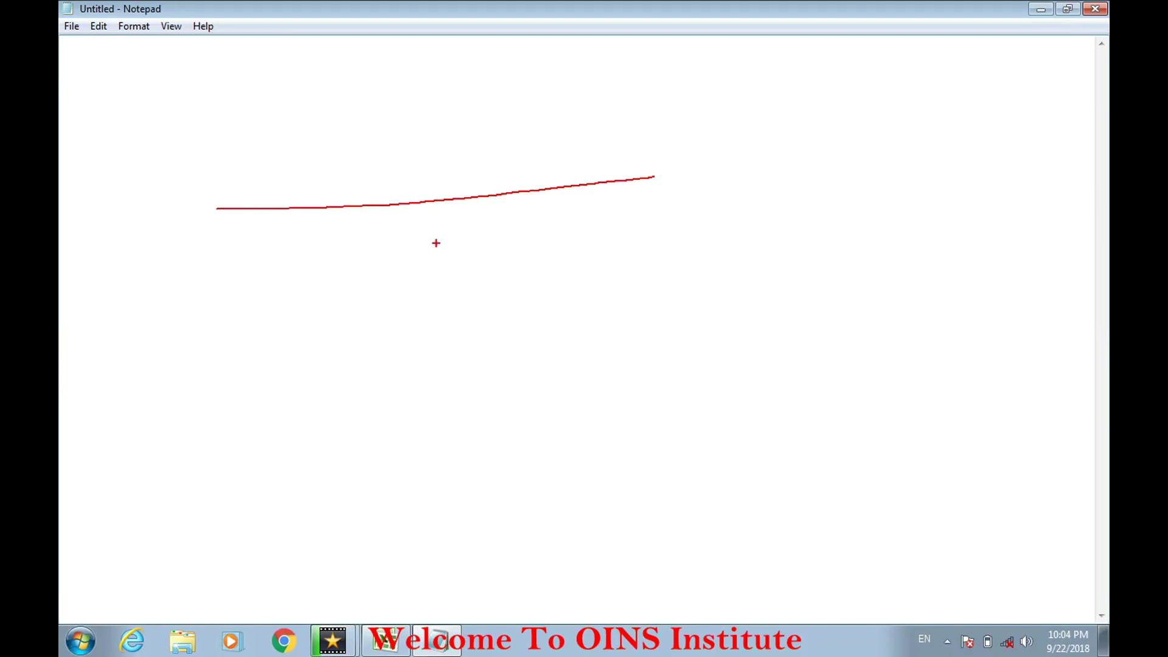
drag(225, 275, 671, 253)
drag(231, 331, 720, 329)
drag(231, 414, 754, 408)
drag(227, 502, 806, 493)
drag(281, 164, 276, 564)
mouse_move(250, 228)
mouse_down()
mouse_move(268, 323)
mouse_move(227, 393)
mouse_up()
mouse_move(247, 433)
mouse_down()
mouse_move(247, 472)
mouse_move(229, 468)
mouse_move(264, 459)
mouse_up()
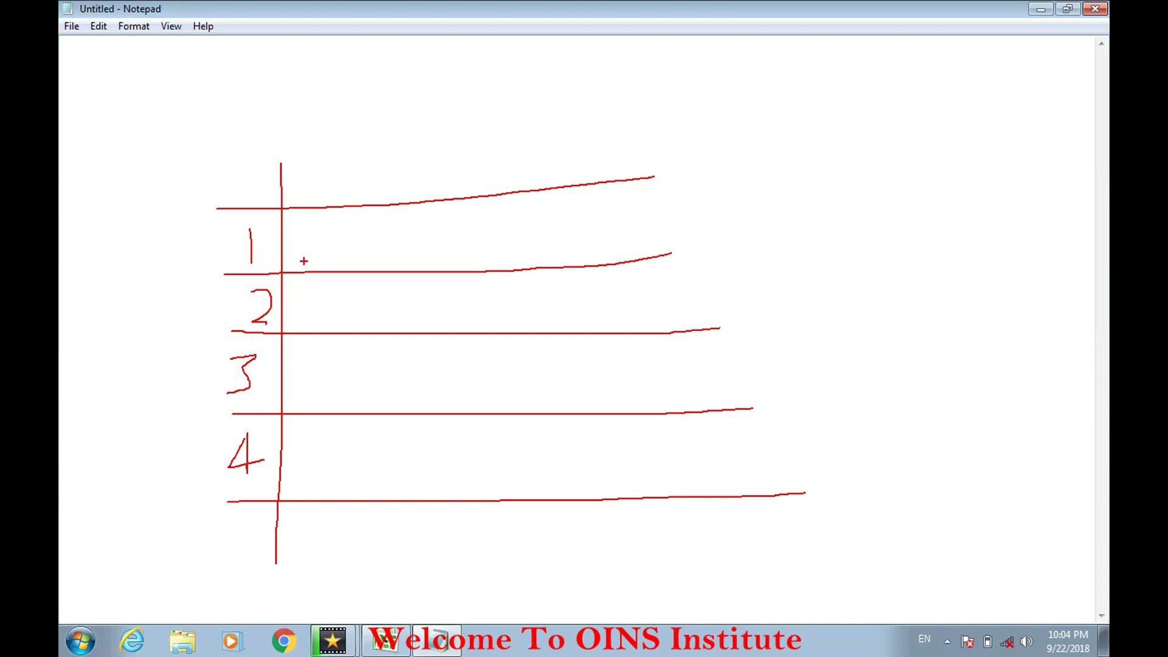
Write and underline the row count 1048576, then wipe the sketch and turn the pen back on.
mouse_move(317, 75)
mouse_down()
mouse_move(317, 130)
mouse_move(345, 96)
mouse_up()
mouse_move(415, 69)
mouse_down()
mouse_move(416, 137)
mouse_move(386, 122)
mouse_move(436, 122)
mouse_up()
mouse_move(471, 72)
mouse_down()
mouse_move(463, 78)
mouse_move(484, 98)
mouse_move(467, 67)
mouse_up()
mouse_move(550, 61)
mouse_down()
mouse_move(544, 117)
mouse_move(607, 115)
mouse_move(624, 95)
mouse_move(663, 112)
mouse_move(643, 107)
mouse_up()
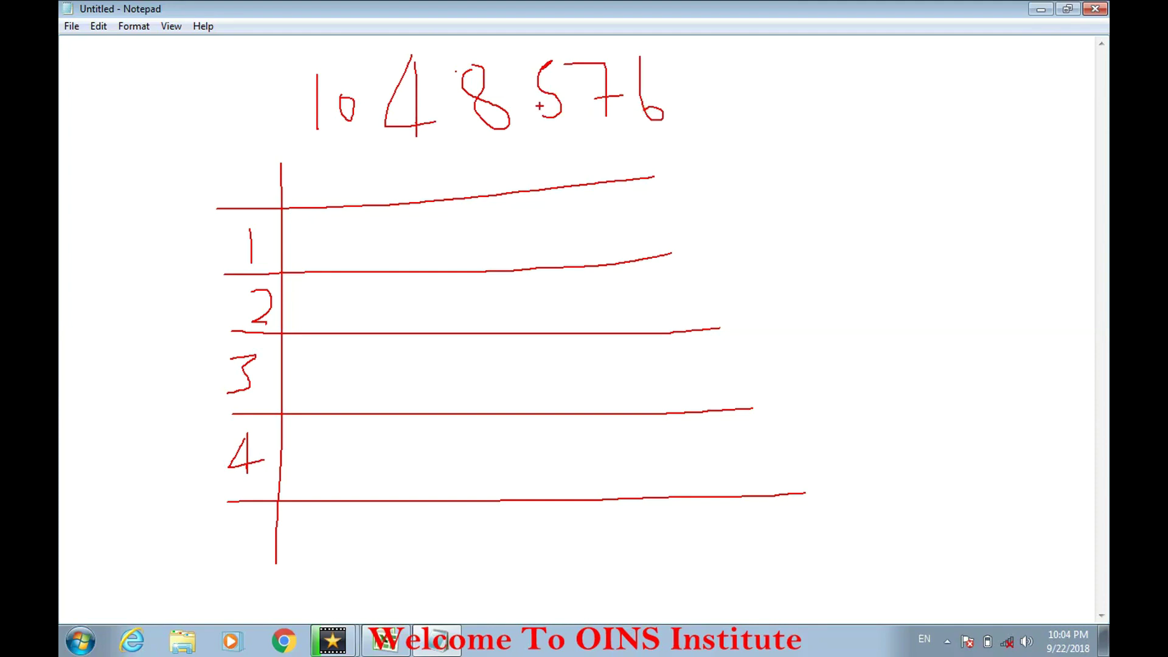
mouse_move(285, 148)
mouse_down()
mouse_move(696, 153)
mouse_move(595, 40)
mouse_move(283, 86)
mouse_move(276, 147)
mouse_up()
drag(82, 78, 80, 132)
mouse_move(82, 78)
mouse_down()
mouse_move(70, 94)
mouse_move(97, 130)
mouse_move(189, 107)
mouse_move(171, 128)
mouse_up()
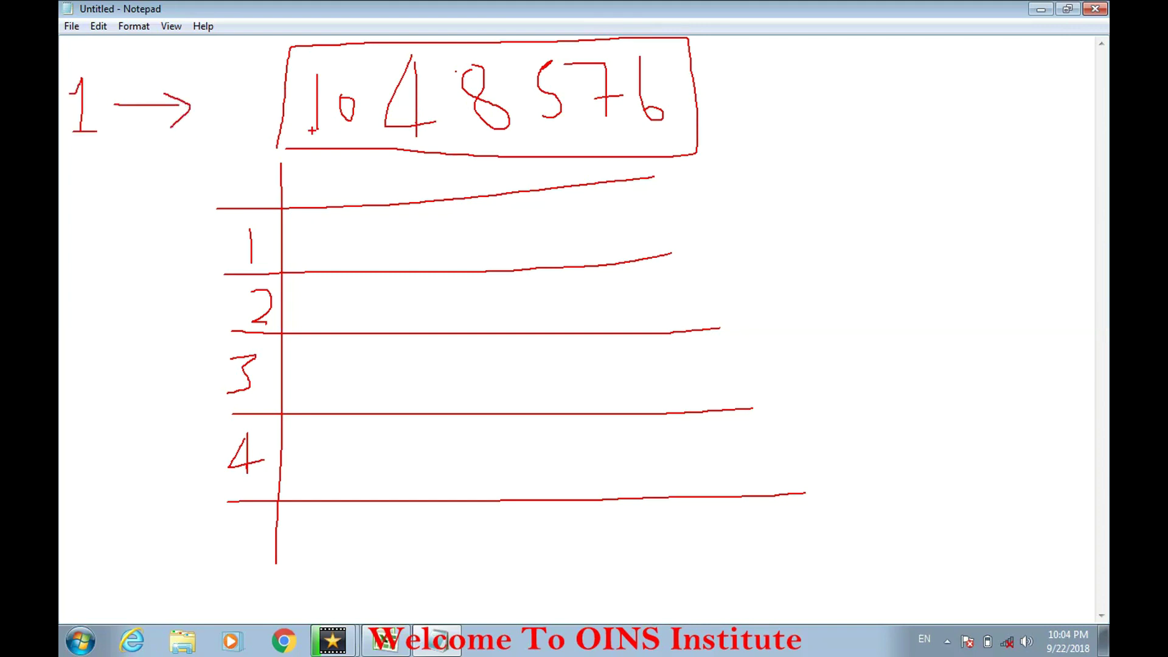
drag(315, 149, 761, 137)
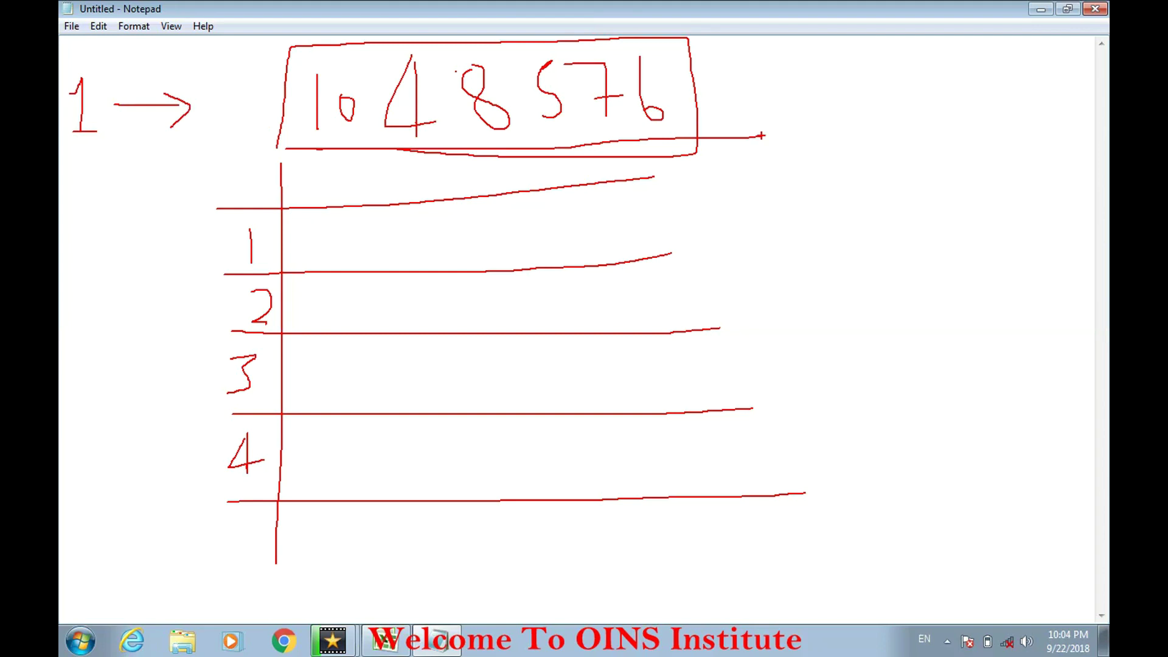
key(Escape)
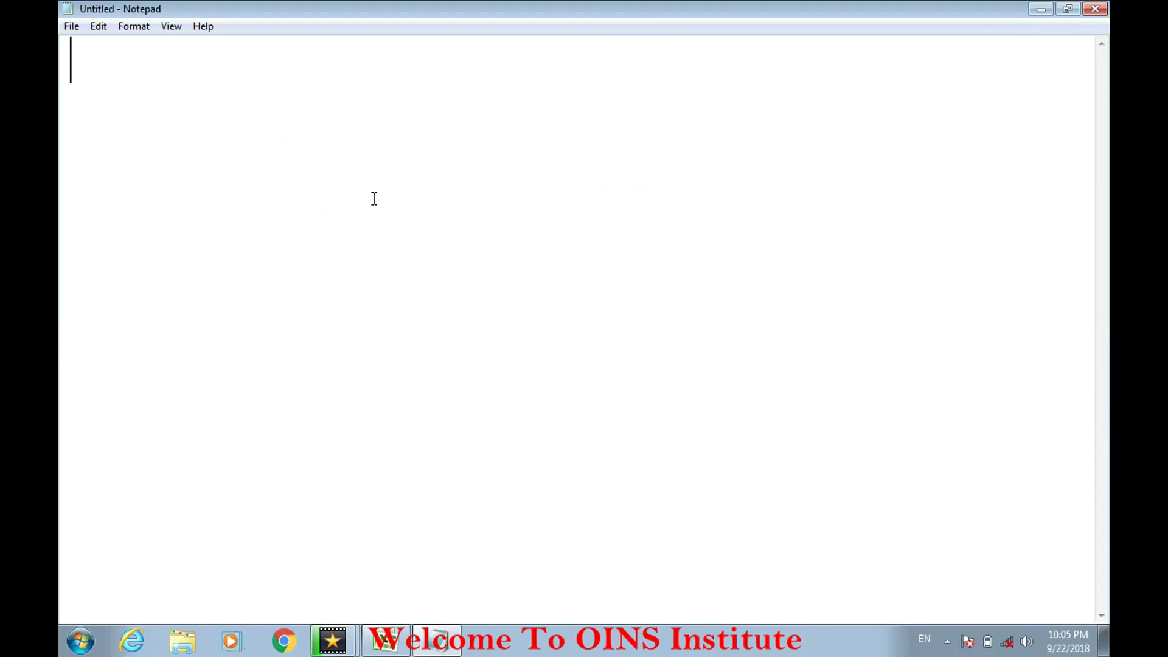
key(ctrl+2)
Draw five column lines and three row lines with arrows pointing at the first row.
drag(337, 105, 335, 381)
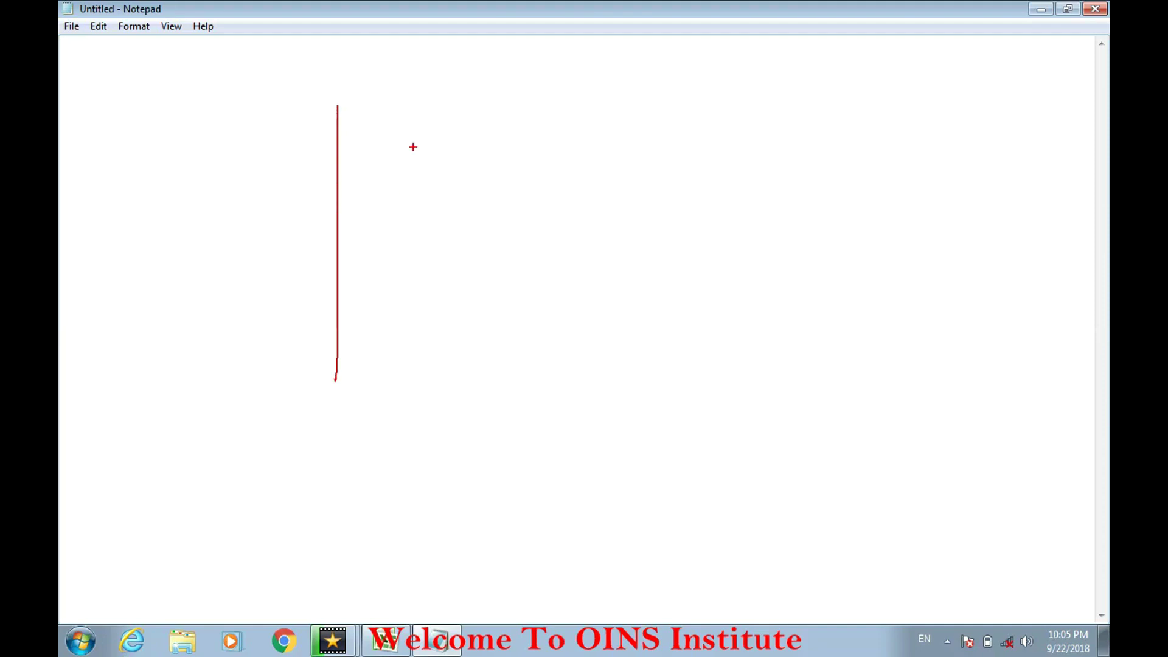
drag(428, 110, 425, 395)
drag(522, 96, 526, 377)
drag(621, 84, 630, 367)
drag(729, 76, 736, 369)
drag(526, 376, 525, 395)
drag(197, 177, 788, 165)
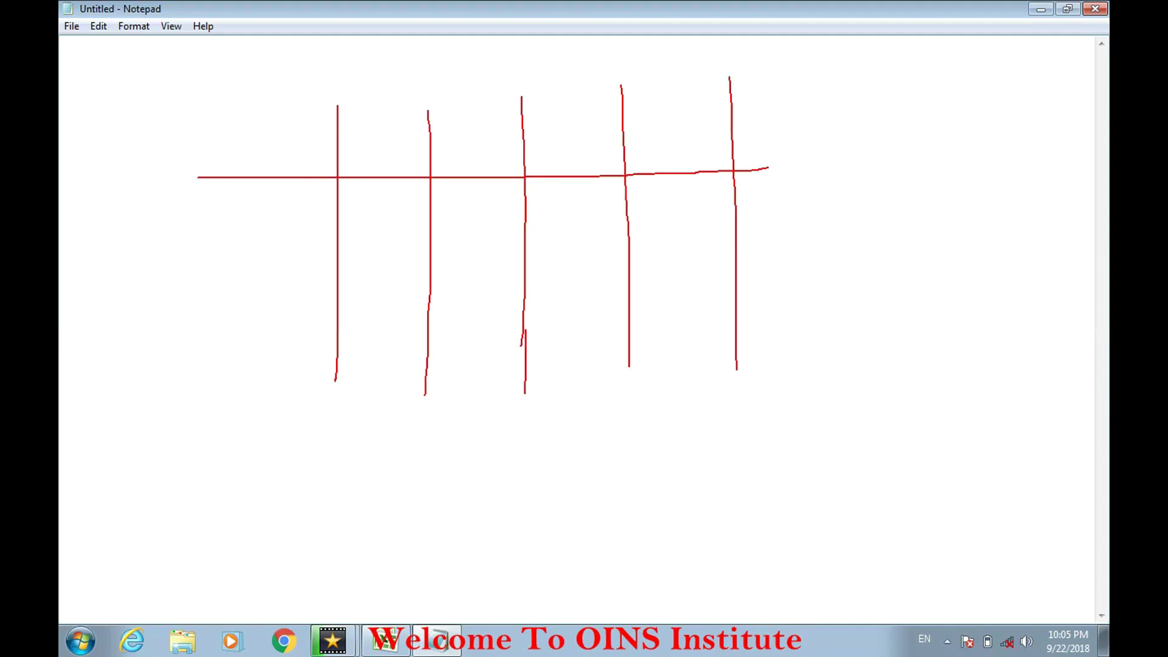
drag(204, 252, 840, 255)
drag(261, 359, 844, 339)
drag(199, 201, 309, 209)
mouse_move(283, 184)
mouse_down()
mouse_move(325, 210)
mouse_move(269, 247)
mouse_up()
drag(393, 76, 360, 131)
drag(429, 124, 402, 160)
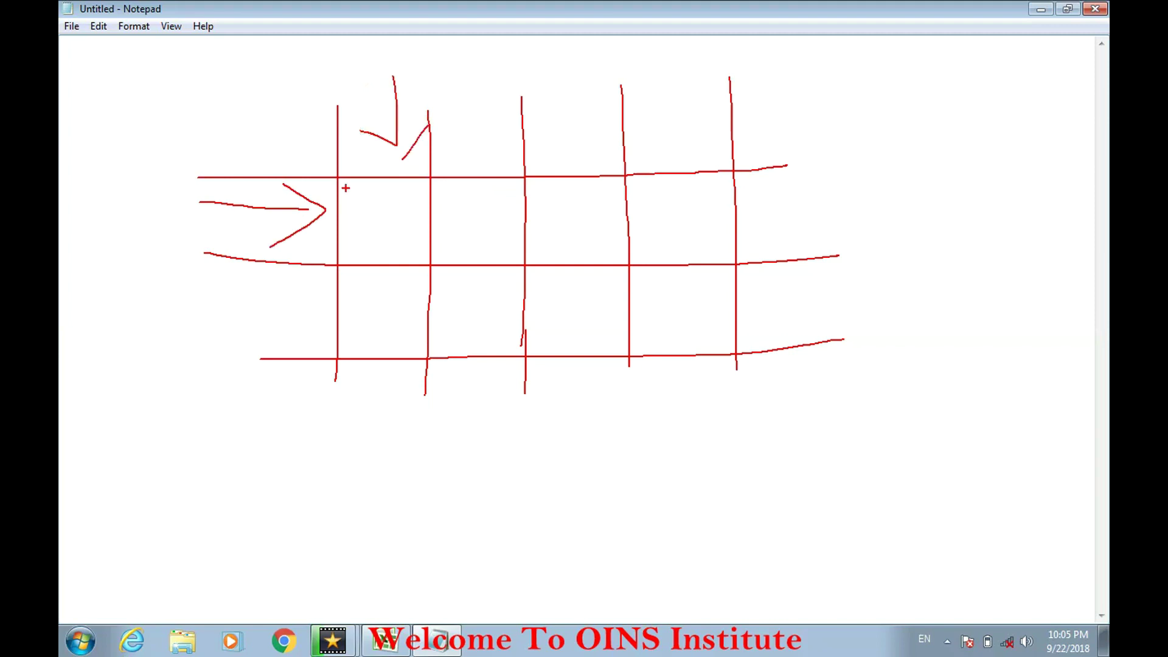
Box two grid cells, label them 'Cell' with an arrow, and scribble in an empty cell.
mouse_move(343, 184)
mouse_down()
mouse_move(423, 185)
mouse_move(424, 255)
mouse_move(344, 255)
mouse_move(343, 186)
mouse_up()
mouse_move(454, 182)
mouse_down()
mouse_move(511, 233)
mouse_move(512, 266)
mouse_up()
mouse_move(446, 184)
mouse_down()
mouse_move(443, 261)
mouse_move(504, 259)
mouse_up()
drag(386, 205, 796, 80)
drag(764, 59, 761, 107)
drag(858, 57, 864, 102)
mouse_move(870, 85)
mouse_down()
mouse_move(931, 92)
mouse_move(946, 115)
mouse_up()
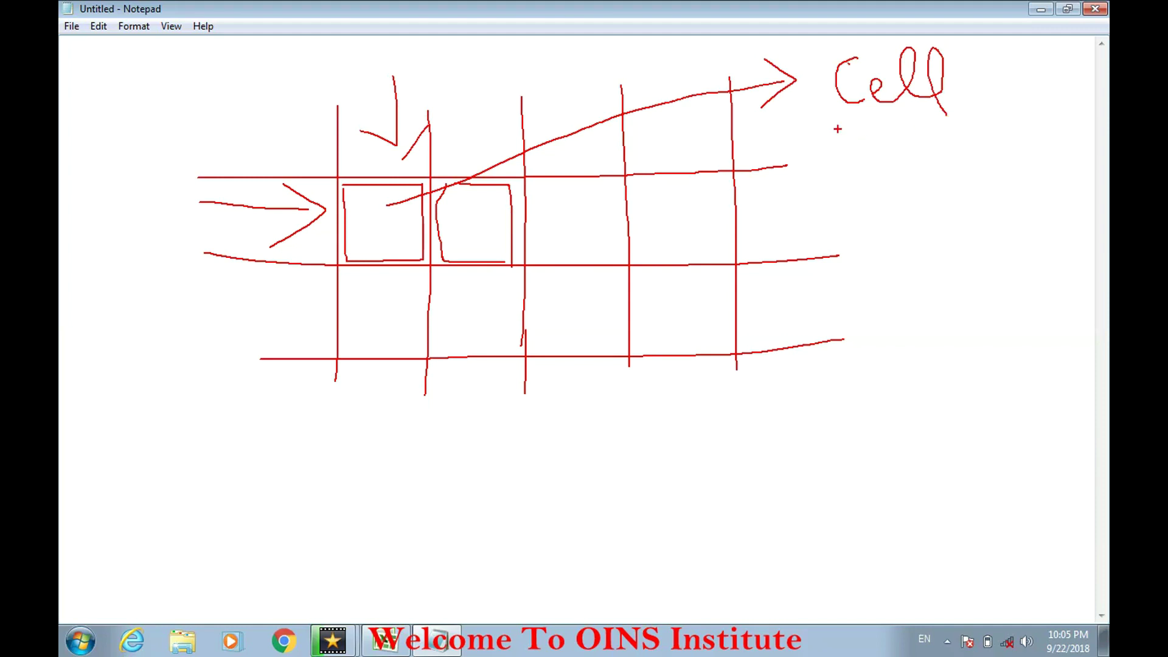
mouse_move(581, 208)
mouse_down()
mouse_move(568, 230)
mouse_move(648, 211)
mouse_move(689, 225)
mouse_up()
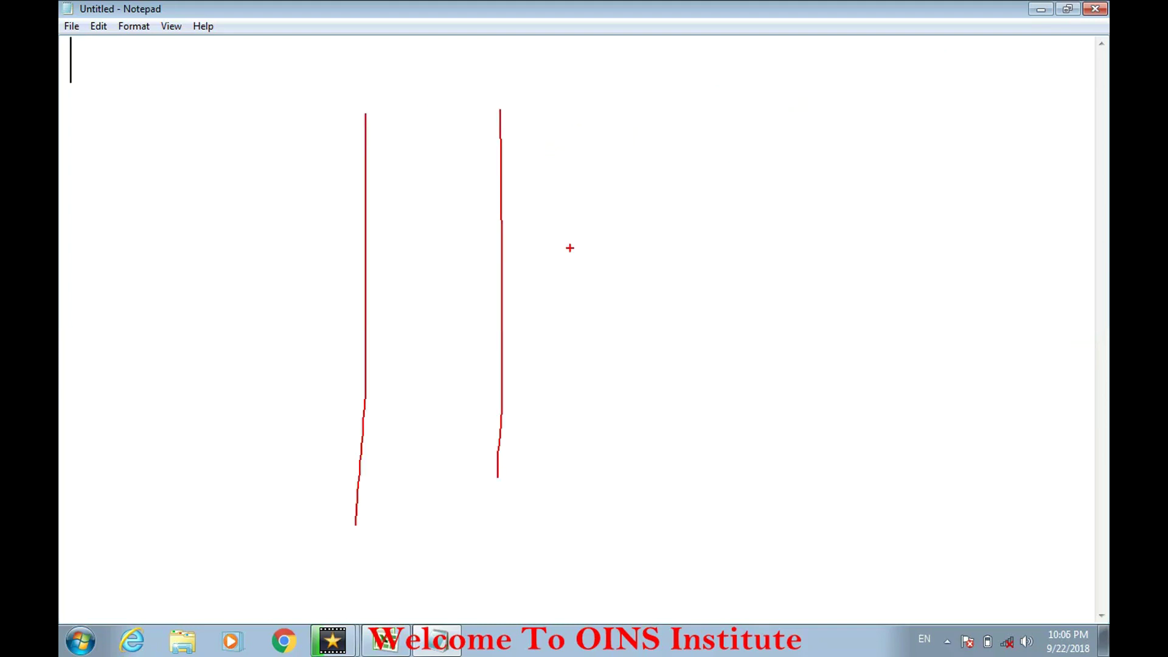
Draw a new grid of three column lines and three row lines.
drag(614, 91, 608, 494)
drag(737, 78, 747, 484)
drag(873, 58, 875, 491)
drag(282, 204, 935, 195)
drag(298, 288, 1016, 287)
drag(296, 409, 962, 407)
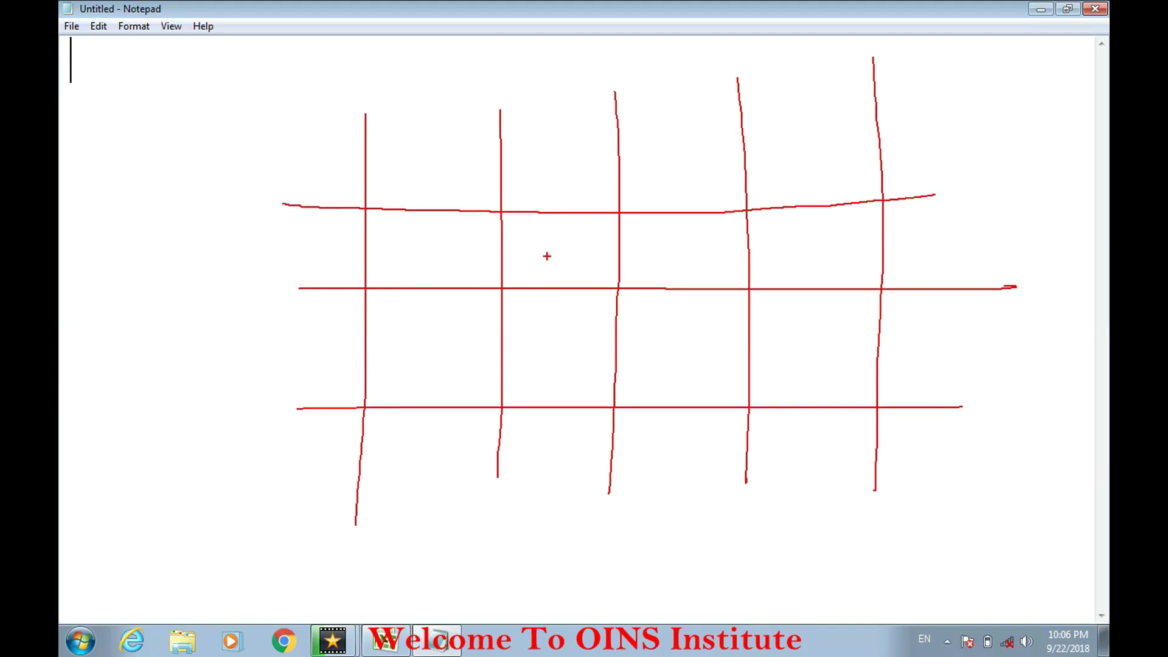
Letter the grid columns A to D and number the rows 1 to 3.
mouse_move(404, 180)
mouse_down()
mouse_move(405, 140)
mouse_move(424, 169)
mouse_move(423, 153)
mouse_up()
drag(555, 137, 536, 201)
drag(669, 122, 686, 166)
mouse_move(833, 108)
mouse_down()
mouse_move(845, 154)
mouse_move(825, 180)
mouse_up()
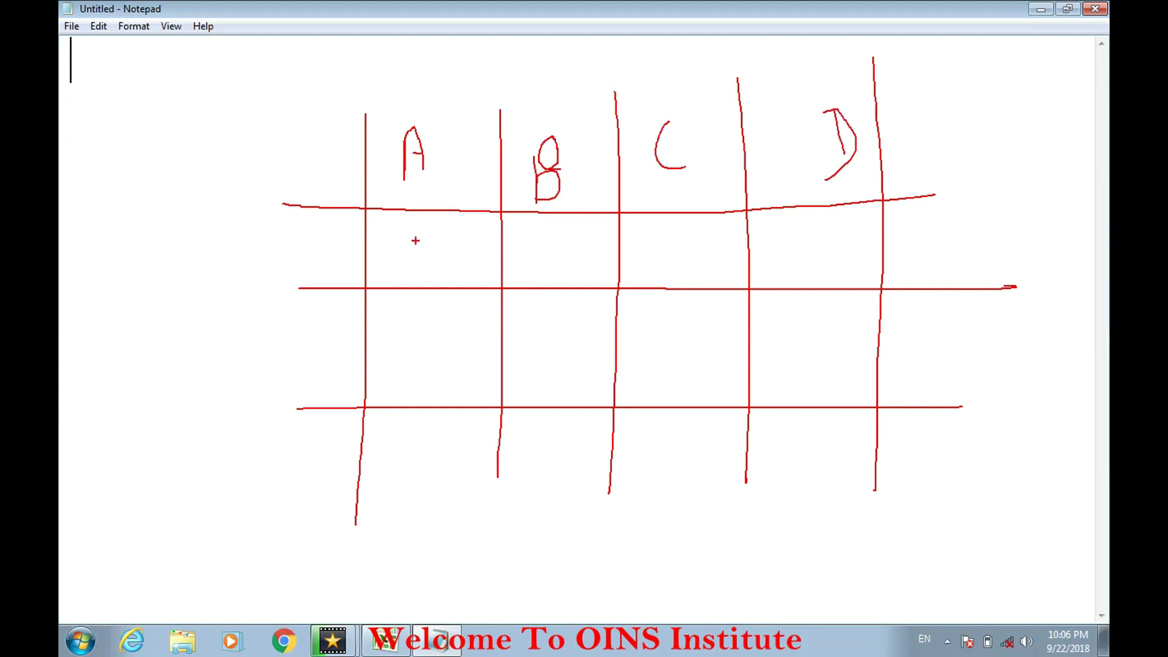
drag(319, 235, 320, 263)
drag(312, 316, 332, 360)
mouse_move(312, 435)
mouse_down()
mouse_move(339, 433)
mouse_move(306, 482)
mouse_move(1107, 501)
mouse_up()
drag(504, 461, 492, 518)
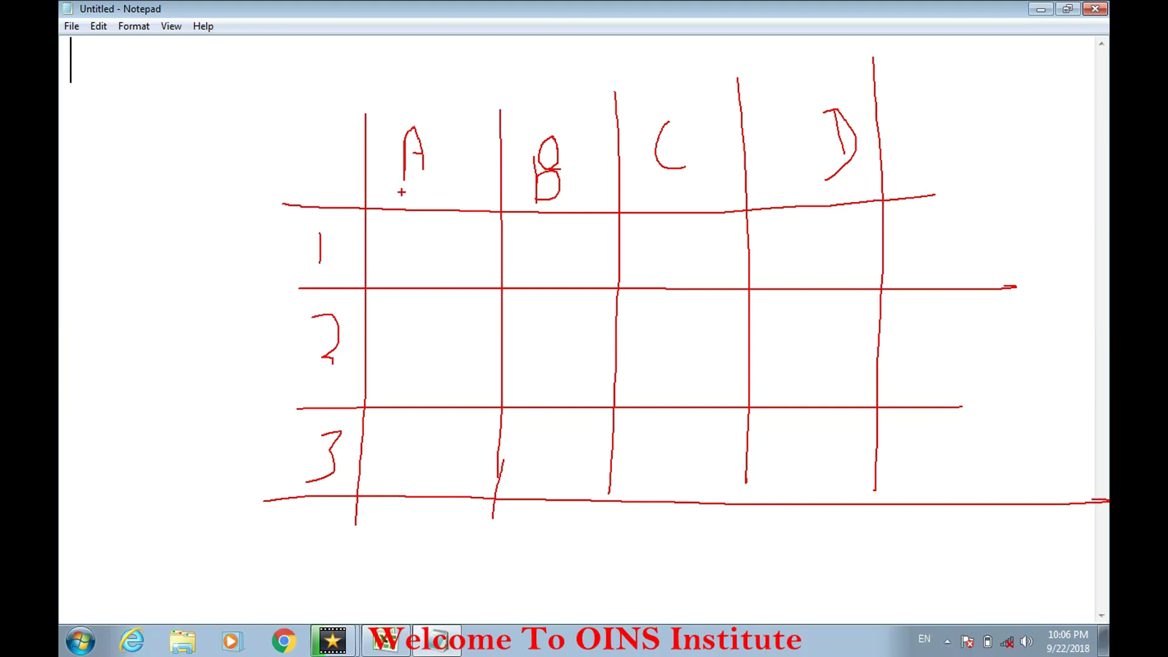
Box cell A1, label it Cell, circle column A and row 1, and write A1.
drag(369, 210, 499, 242)
mouse_move(498, 290)
mouse_down()
mouse_move(396, 290)
mouse_move(281, 146)
mouse_up()
mouse_move(172, 119)
mouse_down()
mouse_move(188, 160)
mouse_move(225, 128)
mouse_move(289, 140)
mouse_move(280, 176)
mouse_up()
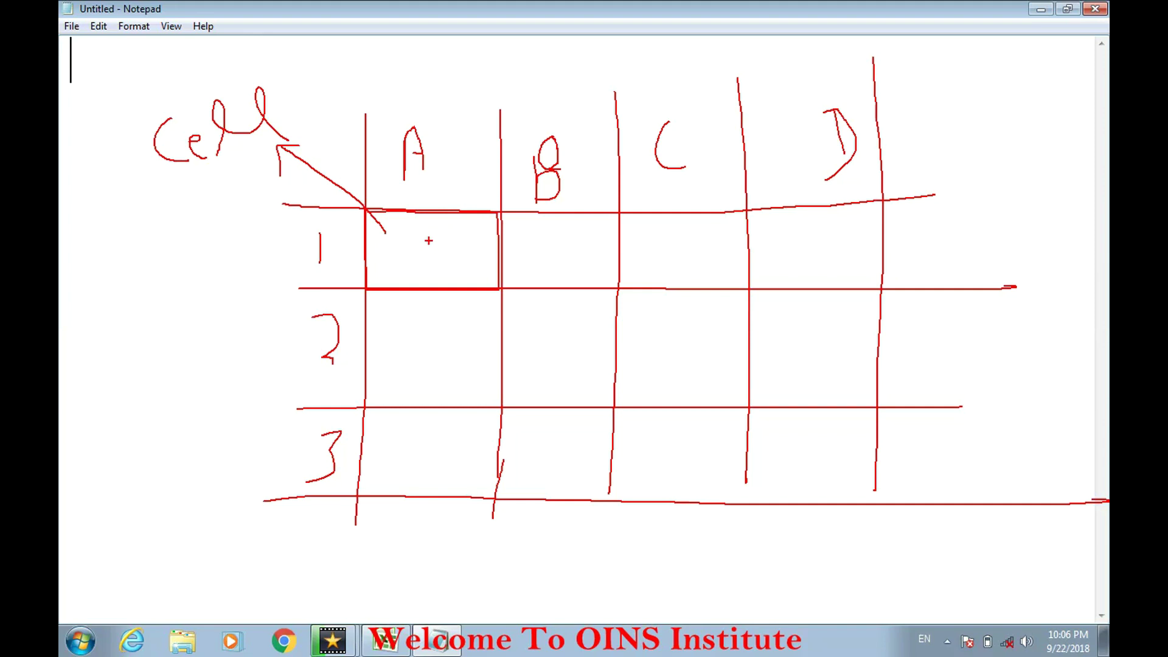
mouse_move(424, 98)
mouse_down()
mouse_move(390, 141)
mouse_move(431, 181)
mouse_move(424, 105)
mouse_up()
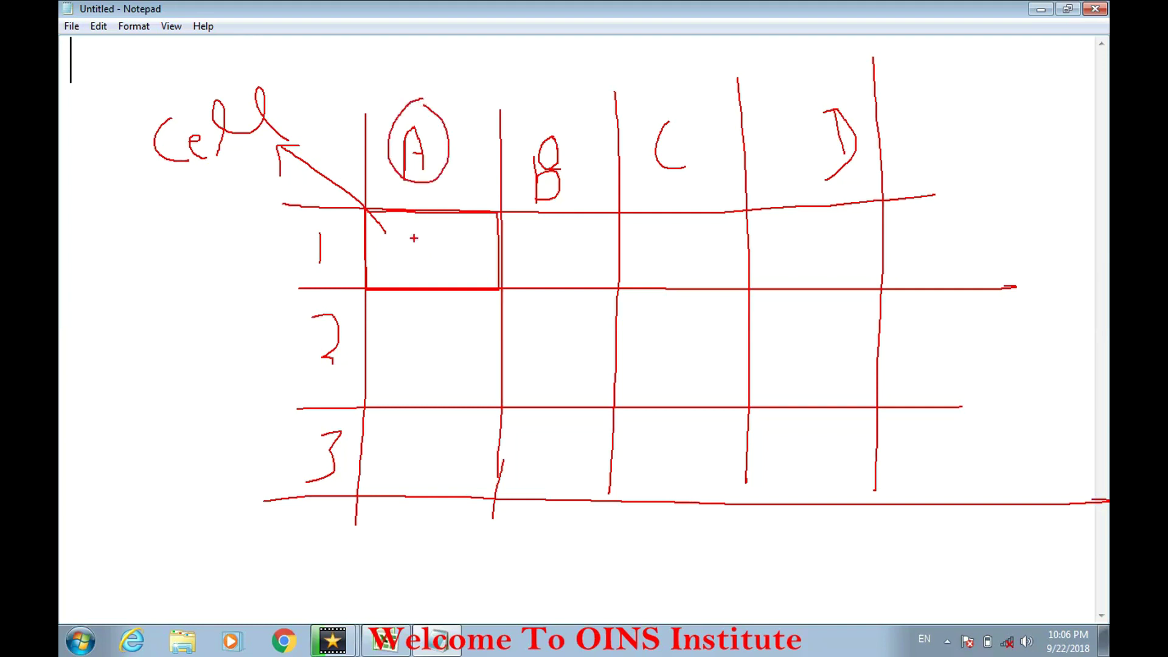
mouse_move(311, 227)
mouse_down()
mouse_move(331, 277)
mouse_move(347, 228)
mouse_up()
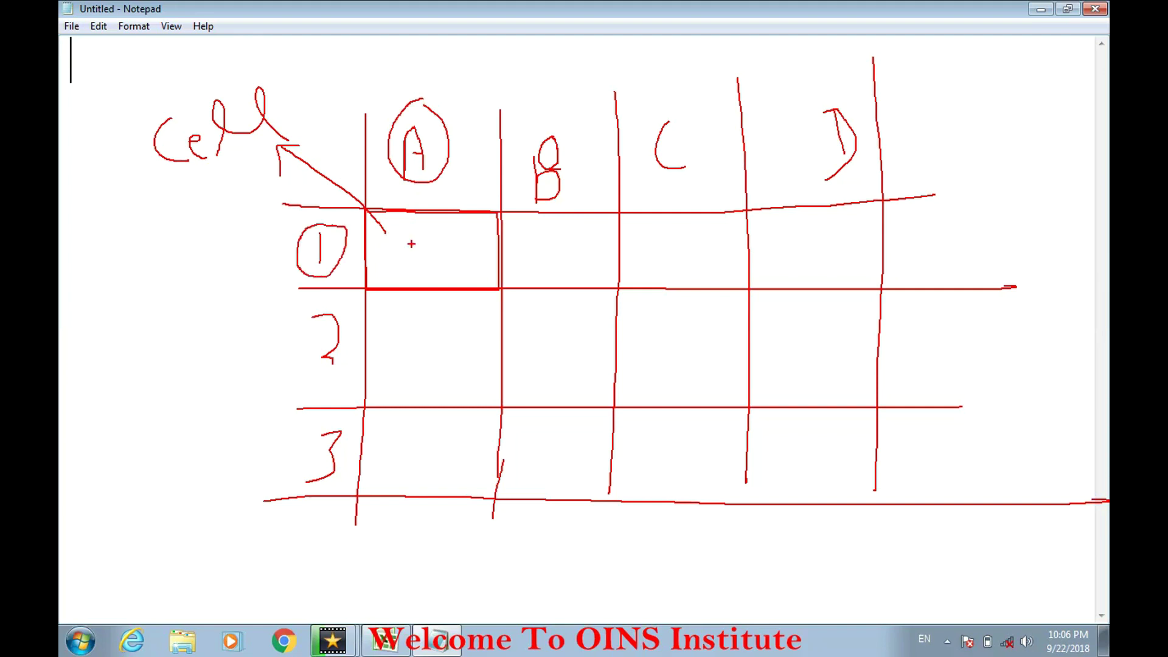
mouse_move(928, 122)
mouse_down()
mouse_move(920, 78)
mouse_move(947, 111)
mouse_up()
drag(923, 98, 980, 105)
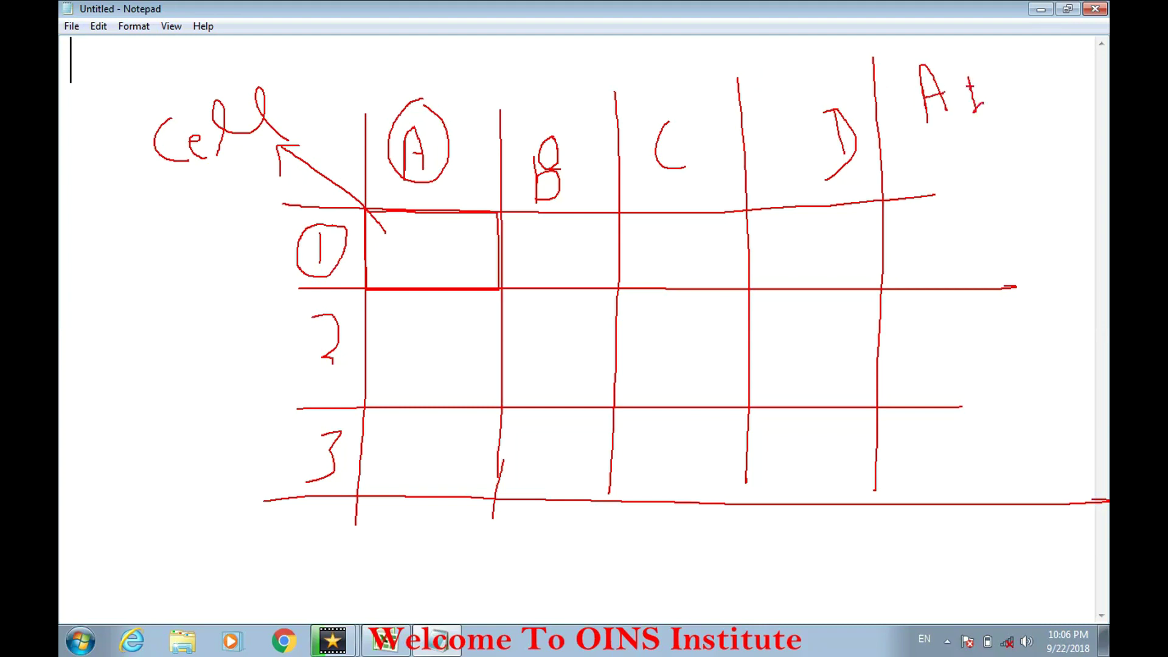
mouse_move(949, 44)
mouse_down()
mouse_move(918, 52)
mouse_move(914, 121)
mouse_move(1013, 106)
mouse_move(943, 51)
mouse_up()
drag(388, 93, 449, 63)
drag(239, 234, 310, 224)
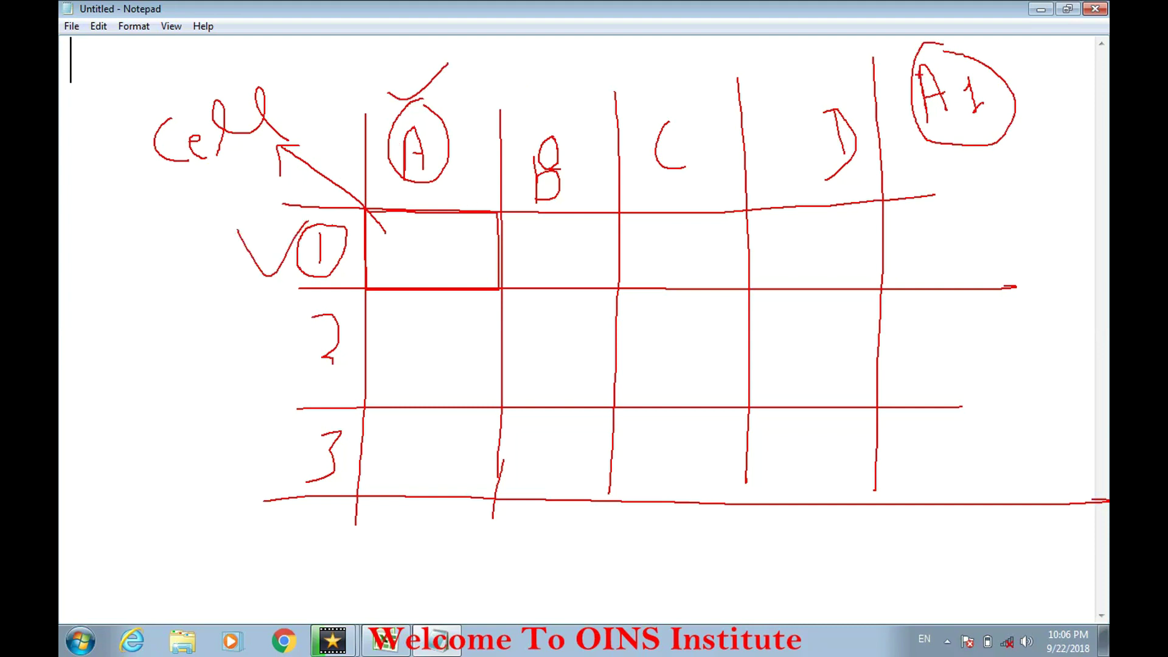
mouse_move(917, 125)
mouse_down()
mouse_move(1010, 97)
mouse_move(948, 160)
mouse_up()
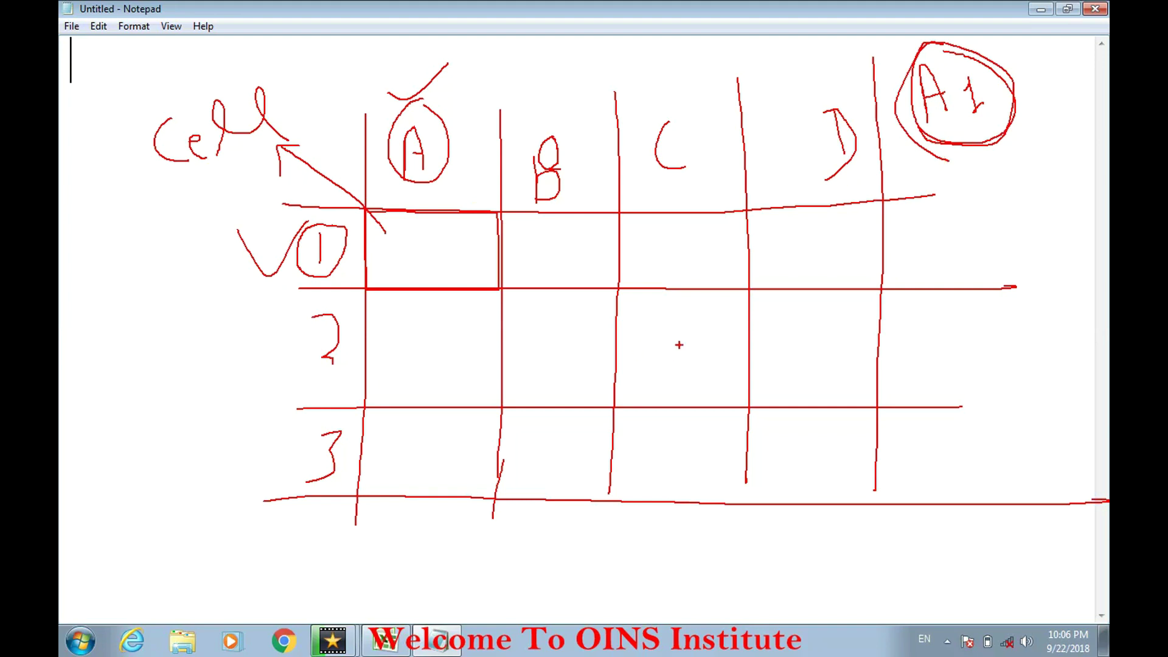
Trace column C and row 2 to their meeting cell, write C2, then wipe the drawing.
mouse_move(666, 342)
mouse_down()
mouse_move(699, 338)
mouse_move(684, 196)
mouse_up()
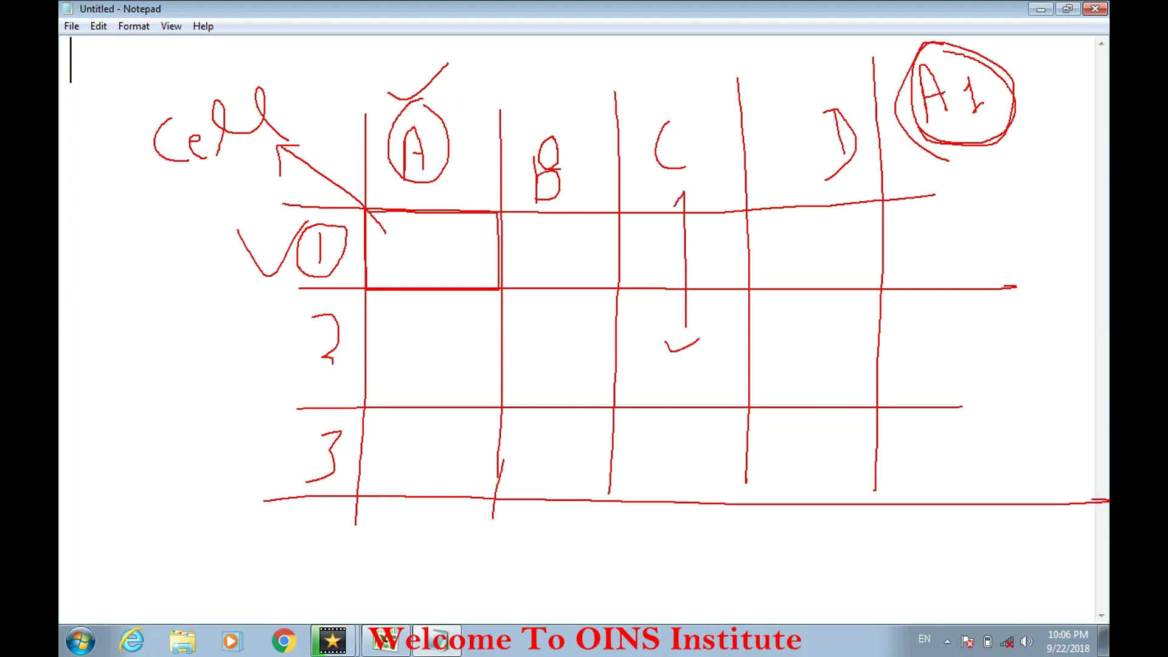
mouse_move(600, 340)
mouse_down()
mouse_move(412, 338)
mouse_move(404, 359)
mouse_up()
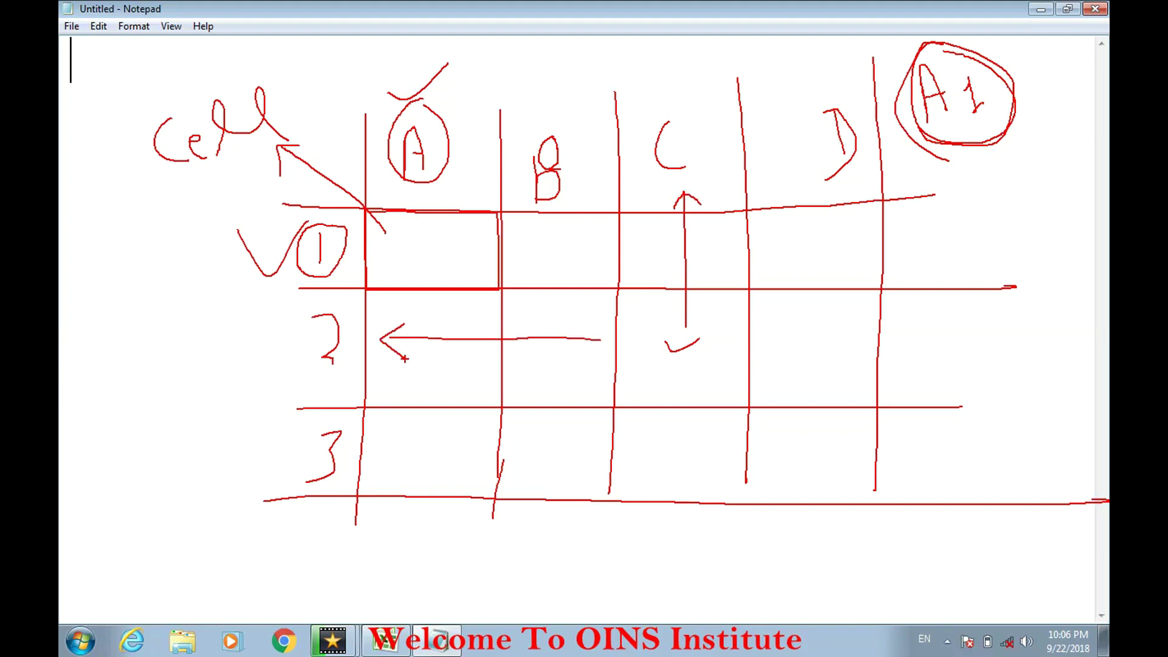
mouse_move(579, 561)
mouse_down()
mouse_move(578, 602)
mouse_move(657, 612)
mouse_up()
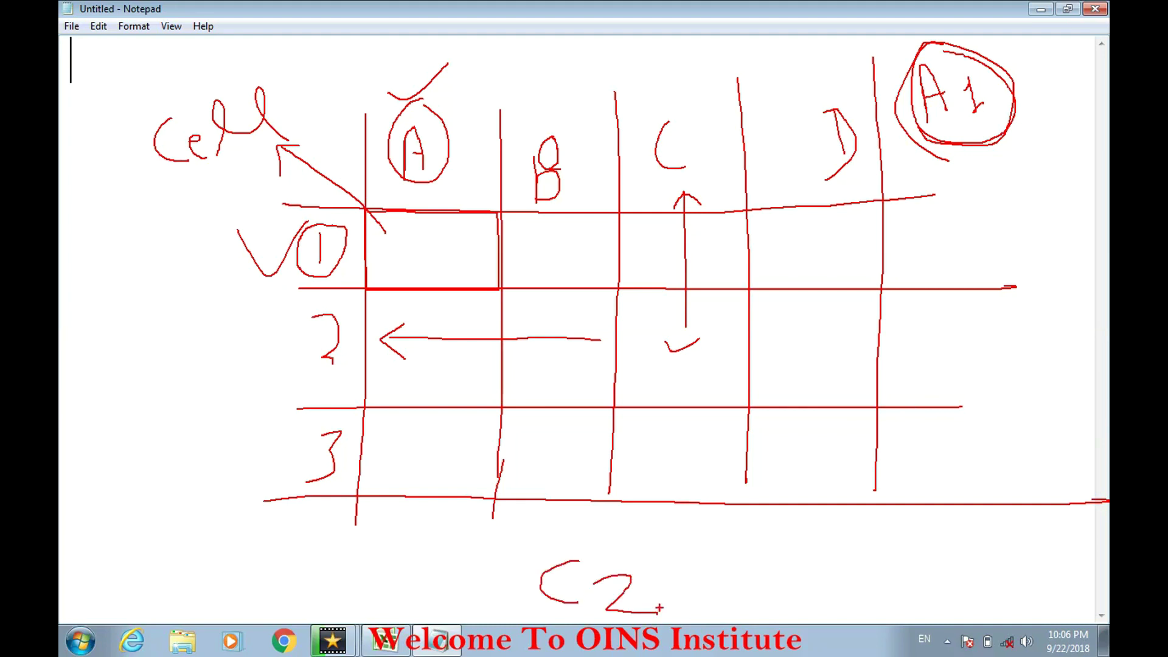
key(Escape)
Bring Excel's Book1 forward and mark column E, row 5 and column letters A to C.
click(385, 638)
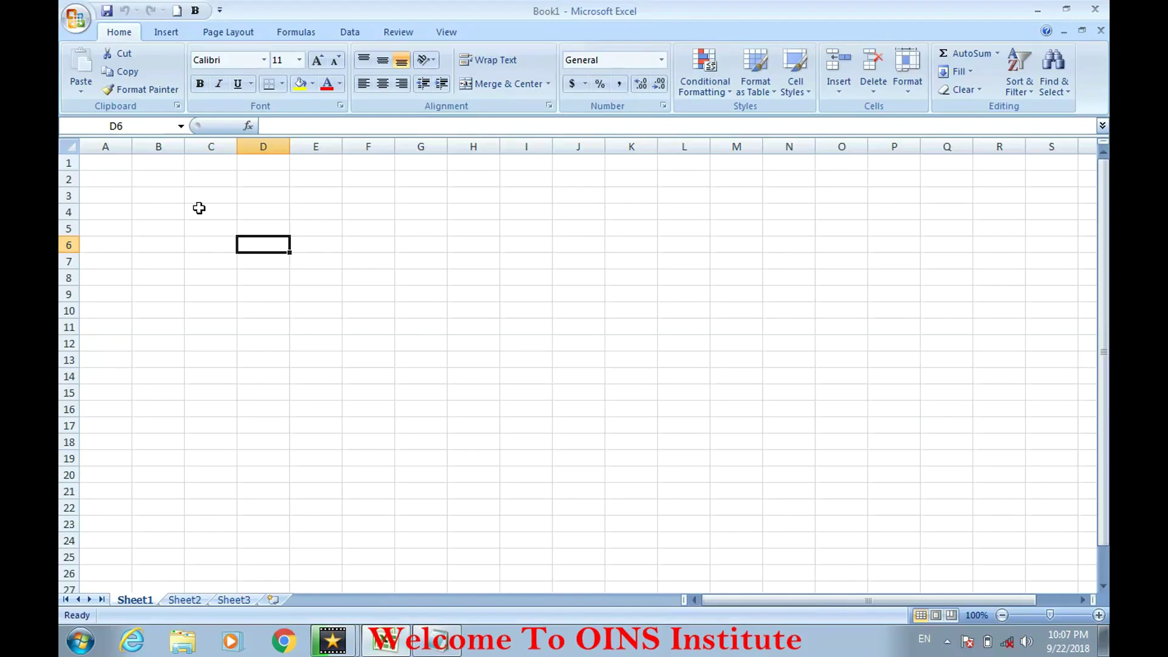
mouse_move(317, 116)
mouse_down()
mouse_move(317, 153)
mouse_move(328, 138)
mouse_up()
mouse_move(63, 223)
mouse_down()
mouse_move(185, 222)
mouse_move(167, 242)
mouse_up()
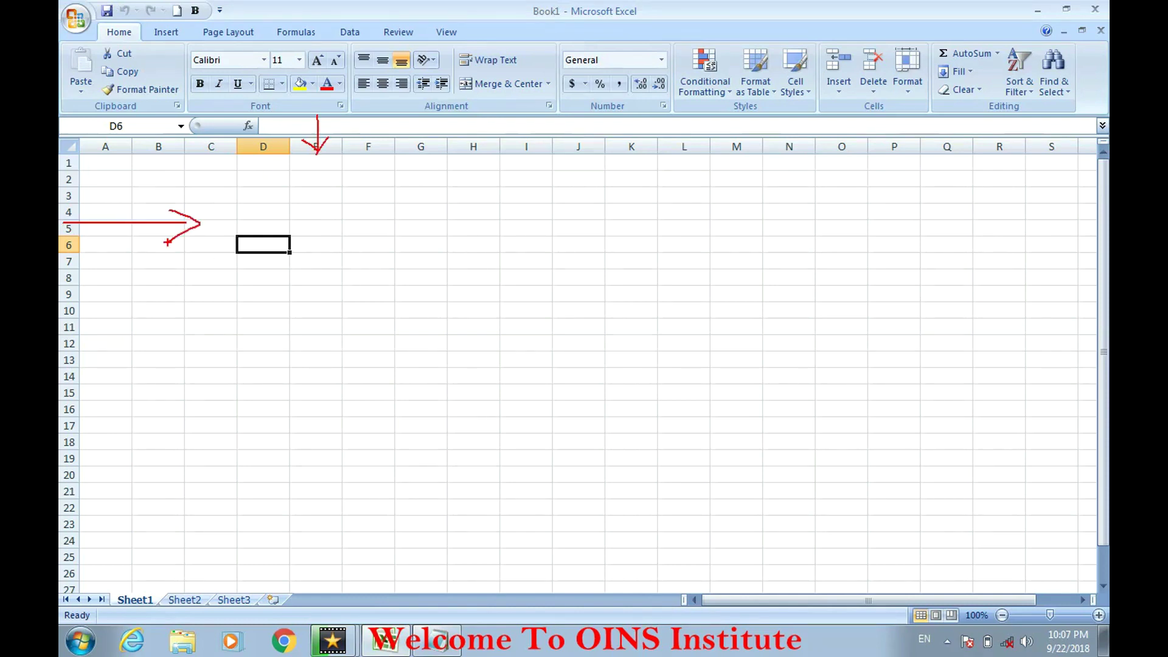
mouse_move(109, 155)
mouse_down()
mouse_move(92, 138)
mouse_move(143, 154)
mouse_move(195, 143)
mouse_up()
drag(72, 297, 151, 293)
Underline several row numbers, ring cell D6, then wipe the annotations.
drag(59, 347, 149, 346)
drag(59, 387, 146, 387)
mouse_move(68, 423)
mouse_down()
mouse_move(142, 424)
mouse_move(167, 445)
mouse_up()
drag(78, 469, 151, 470)
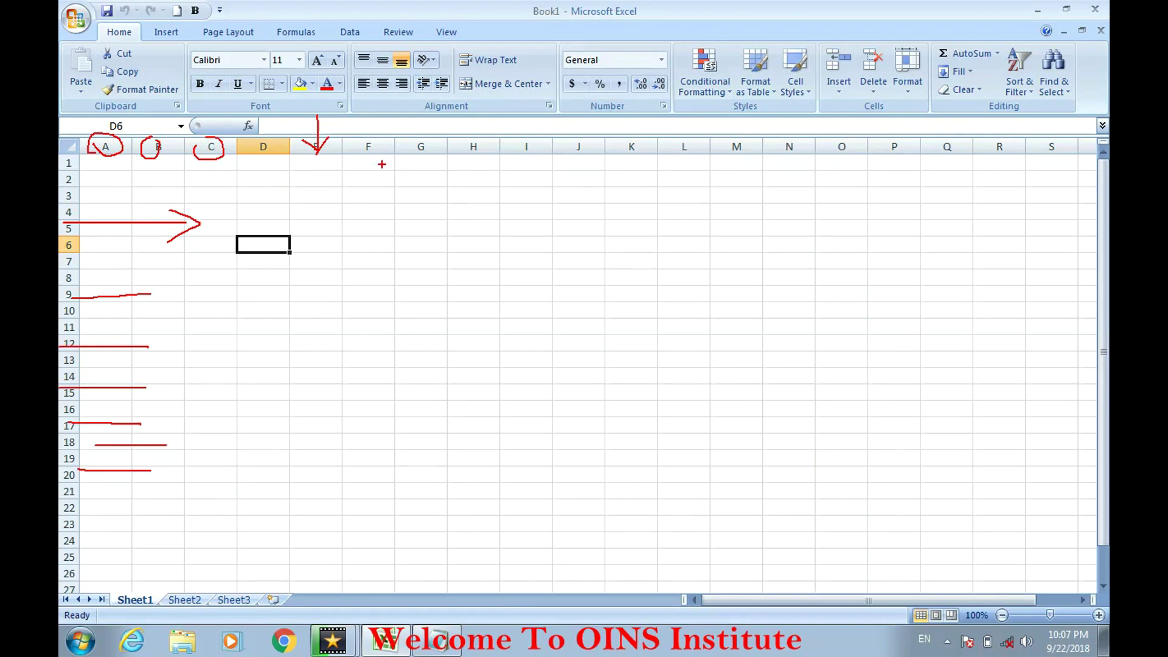
mouse_move(340, 204)
mouse_down()
mouse_move(390, 198)
mouse_move(348, 225)
mouse_up()
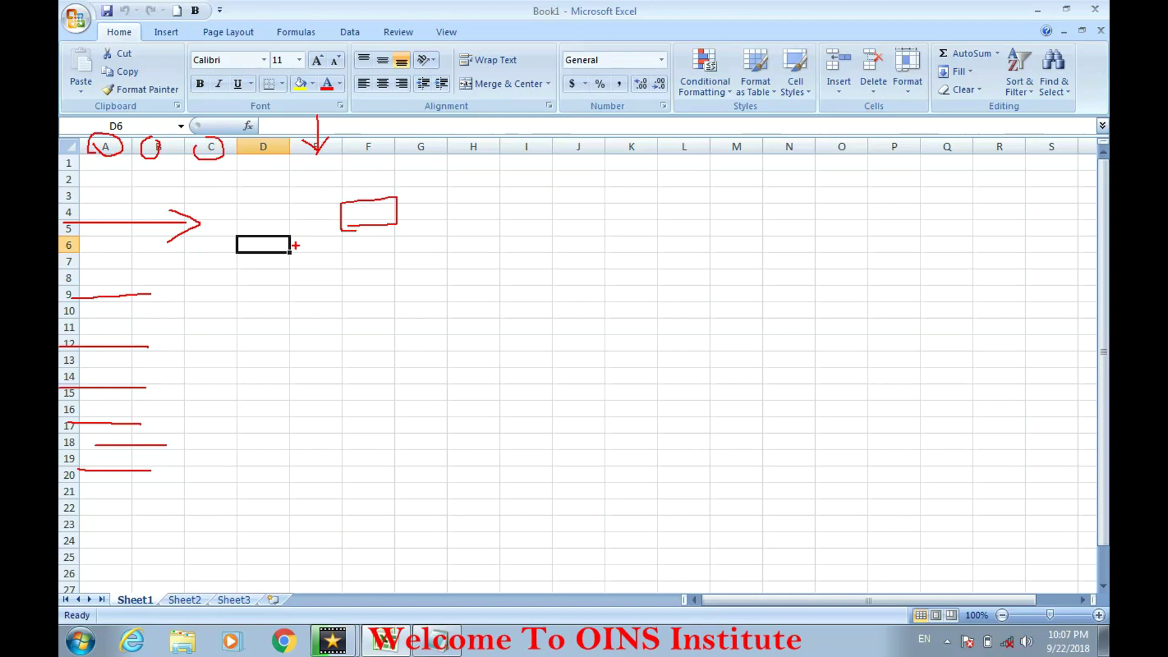
drag(240, 262, 256, 269)
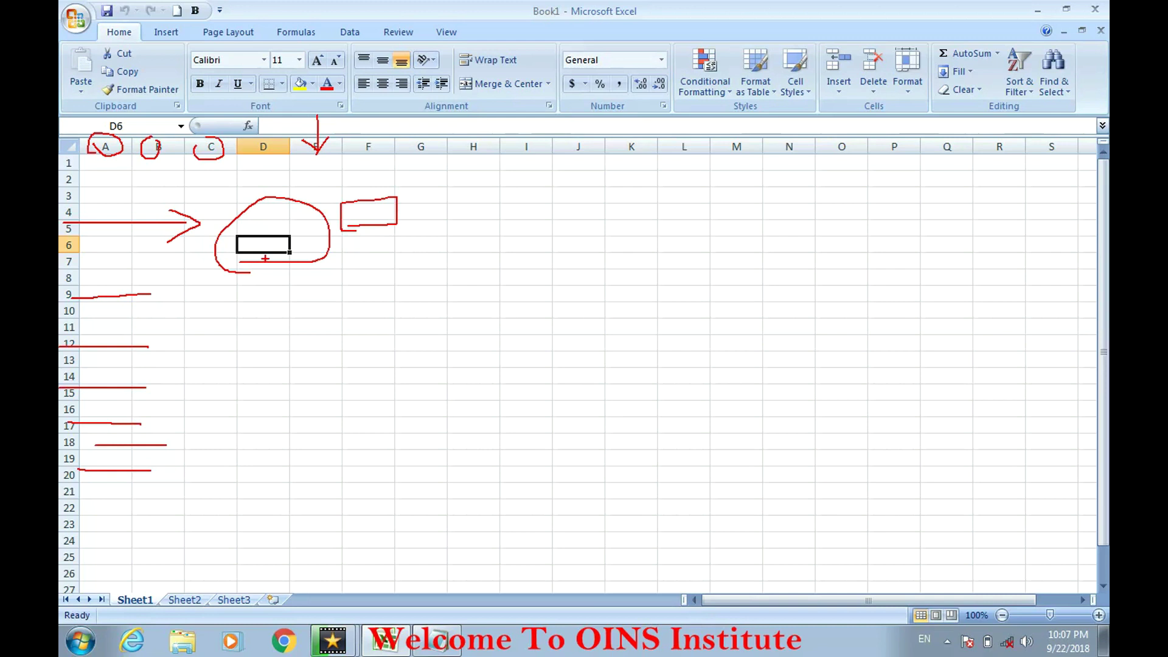
key(Escape)
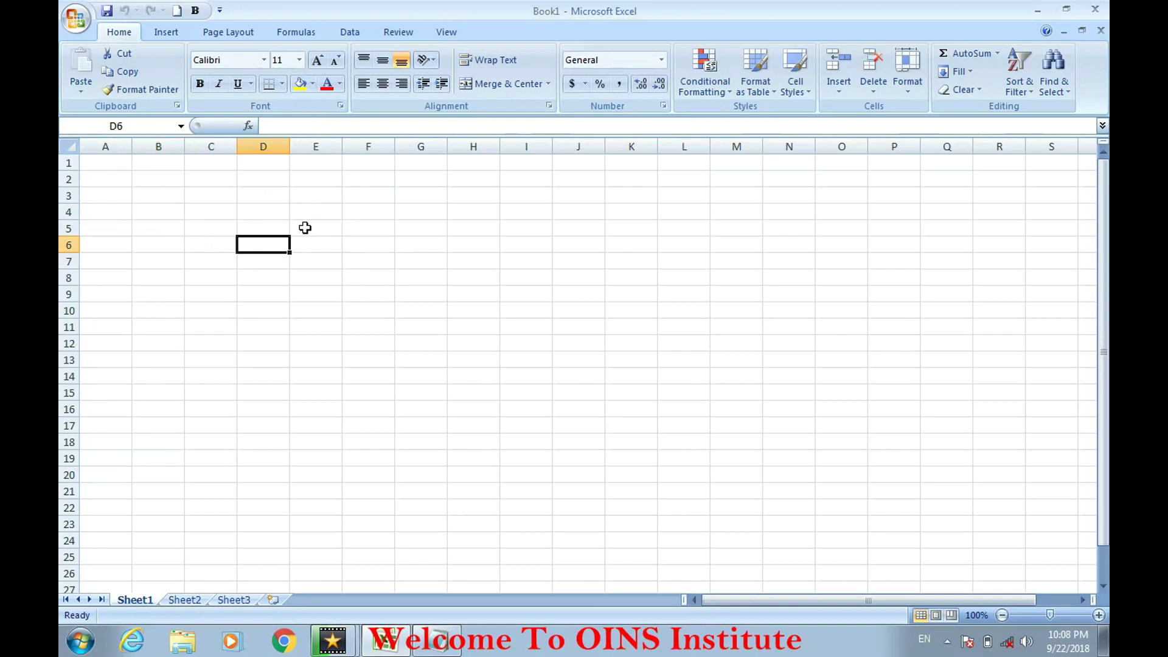
drag(262, 226, 435, 307)
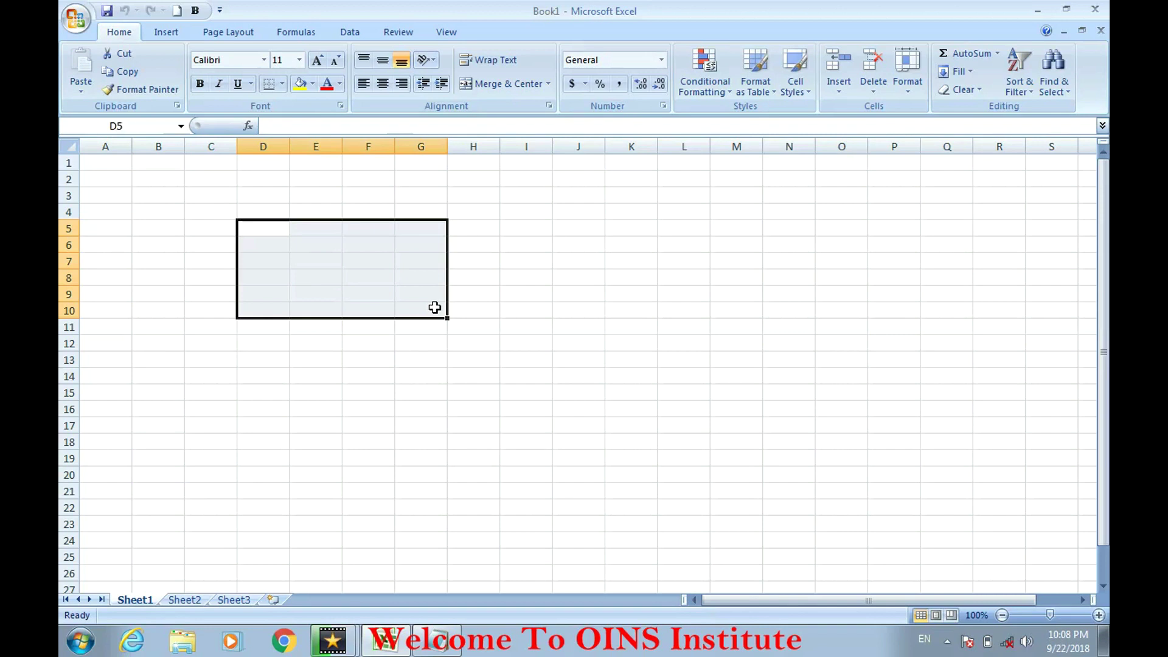
click(168, 261)
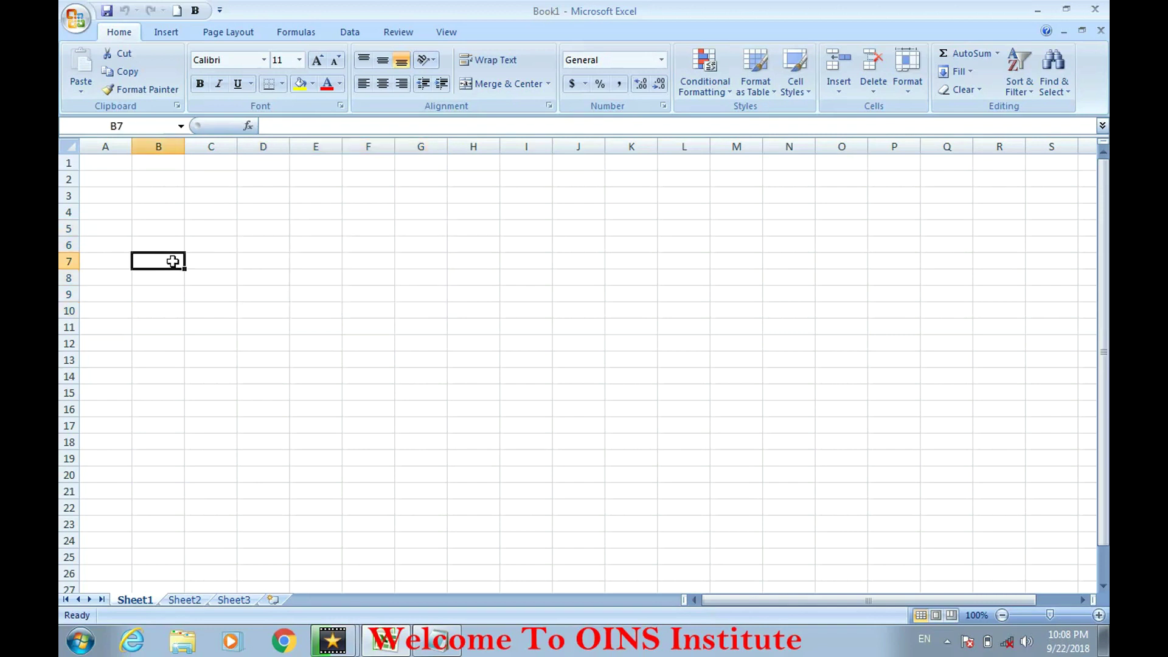
mouse_move(87, 139)
mouse_down()
mouse_move(104, 147)
mouse_move(142, 103)
mouse_move(86, 153)
mouse_up()
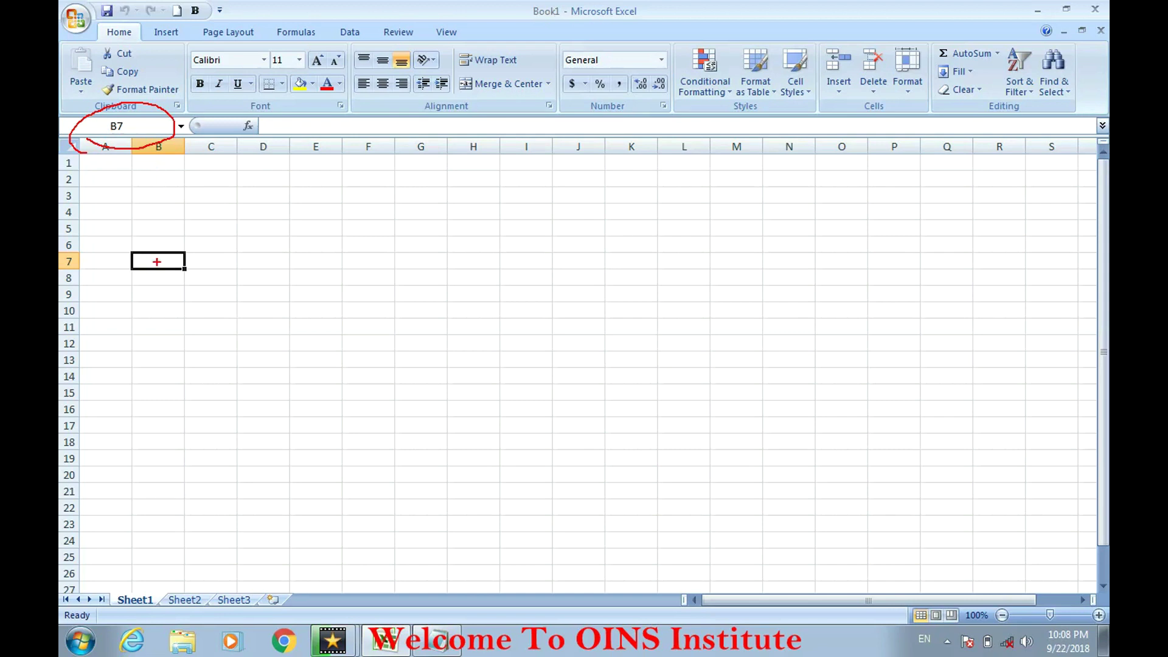
mouse_move(135, 256)
mouse_down()
mouse_move(197, 255)
mouse_move(126, 256)
mouse_up()
drag(155, 256, 157, 190)
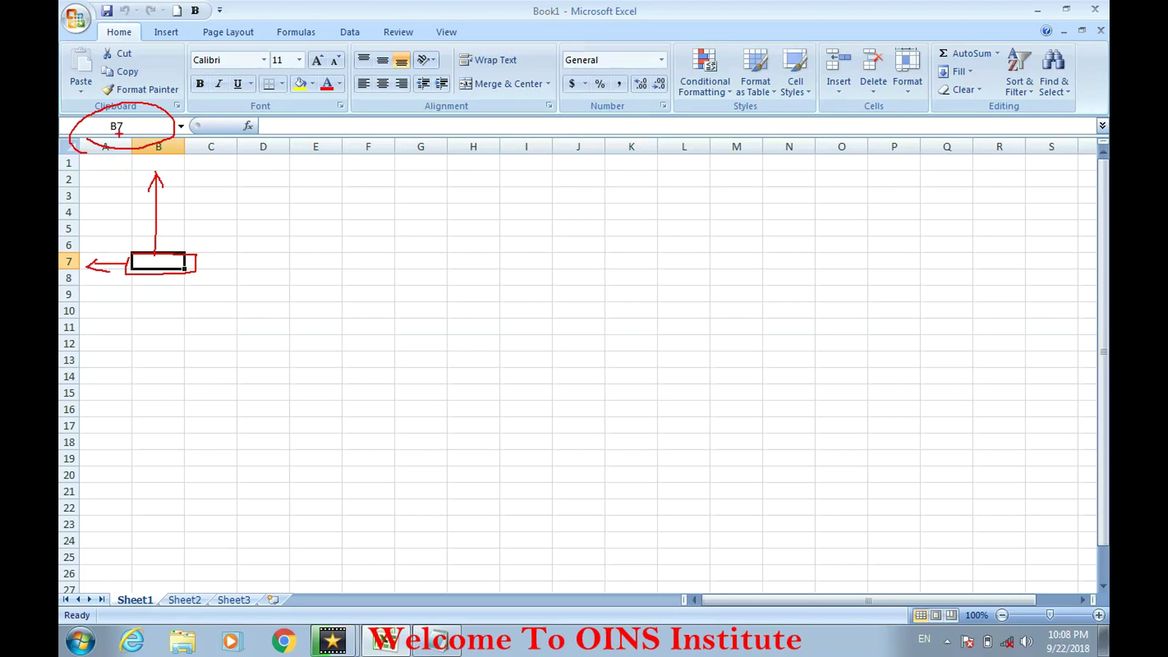
mouse_move(243, 207)
mouse_down()
mouse_move(281, 253)
mouse_move(382, 329)
mouse_up()
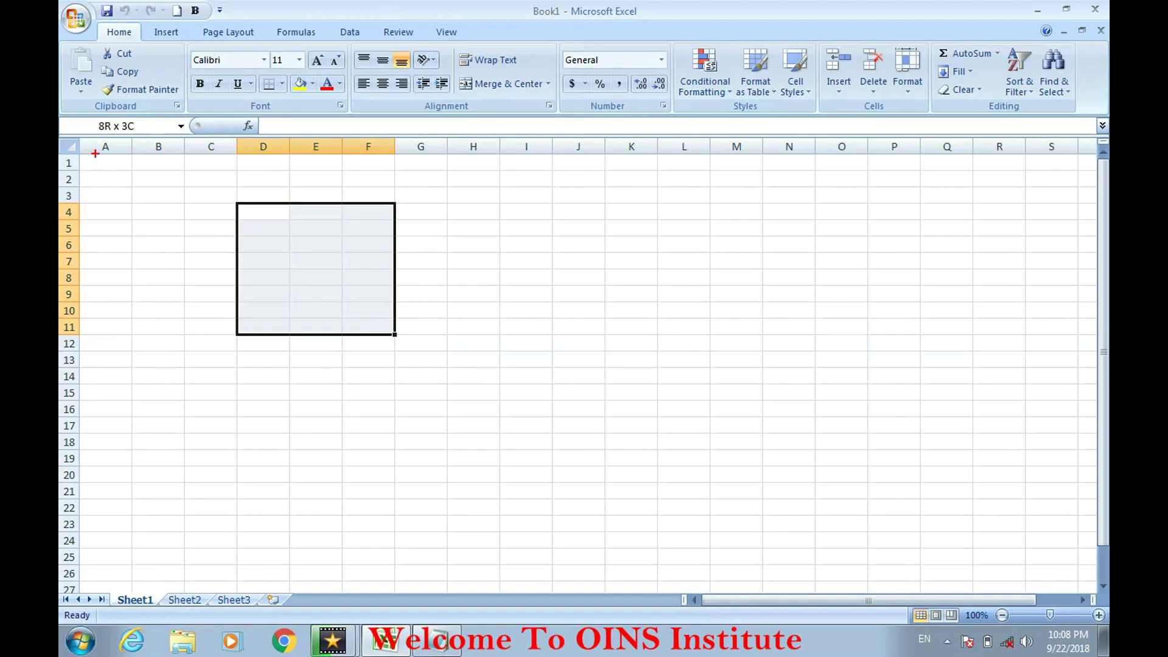
mouse_move(68, 142)
mouse_down()
mouse_move(135, 103)
mouse_move(84, 144)
mouse_up()
mouse_move(535, 192)
mouse_down()
mouse_move(537, 260)
mouse_move(534, 203)
mouse_move(579, 261)
mouse_up()
drag(453, 199, 471, 199)
drag(627, 207, 691, 258)
drag(685, 204, 655, 258)
drag(751, 198, 755, 250)
drag(844, 190, 869, 240)
mouse_move(470, 287)
mouse_down()
mouse_move(586, 216)
mouse_move(490, 283)
mouse_up()
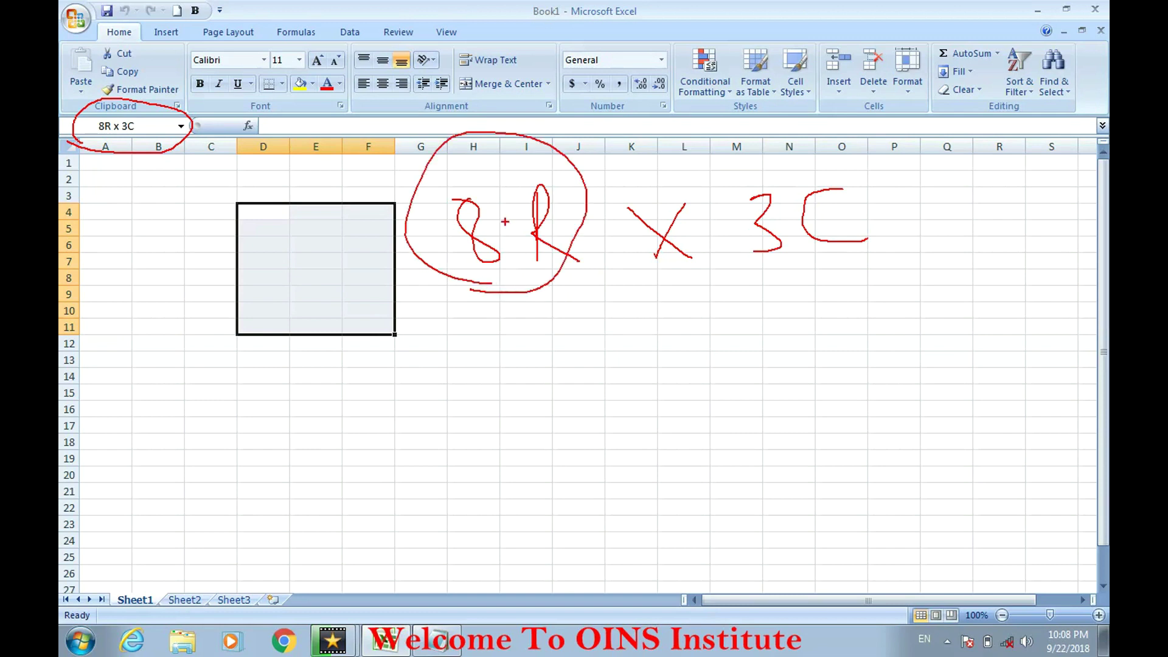
mouse_move(71, 210)
mouse_down()
mouse_move(122, 210)
mouse_move(100, 260)
mouse_move(115, 298)
mouse_move(94, 311)
mouse_up()
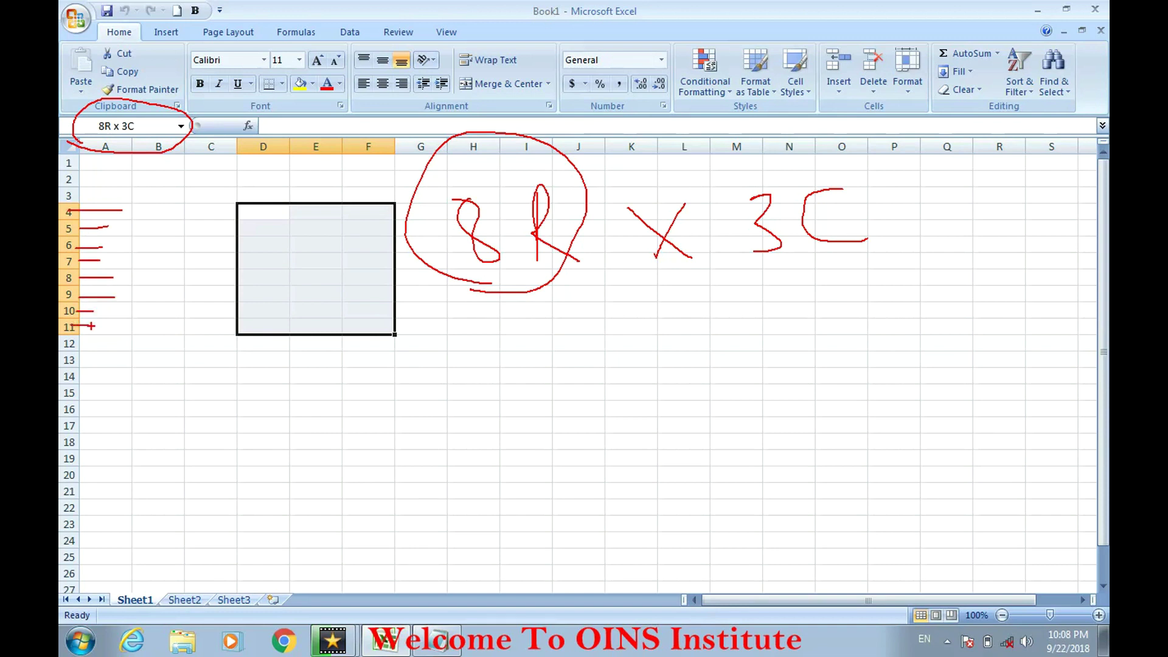
drag(252, 144, 403, 118)
drag(871, 167, 876, 275)
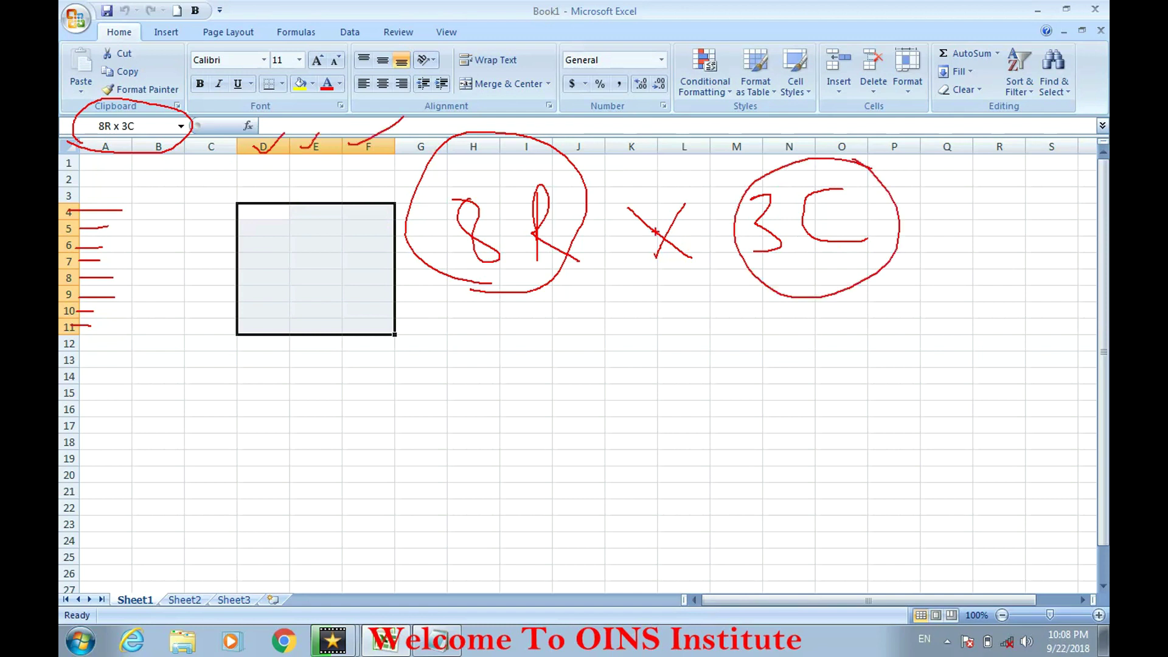
key(Escape)
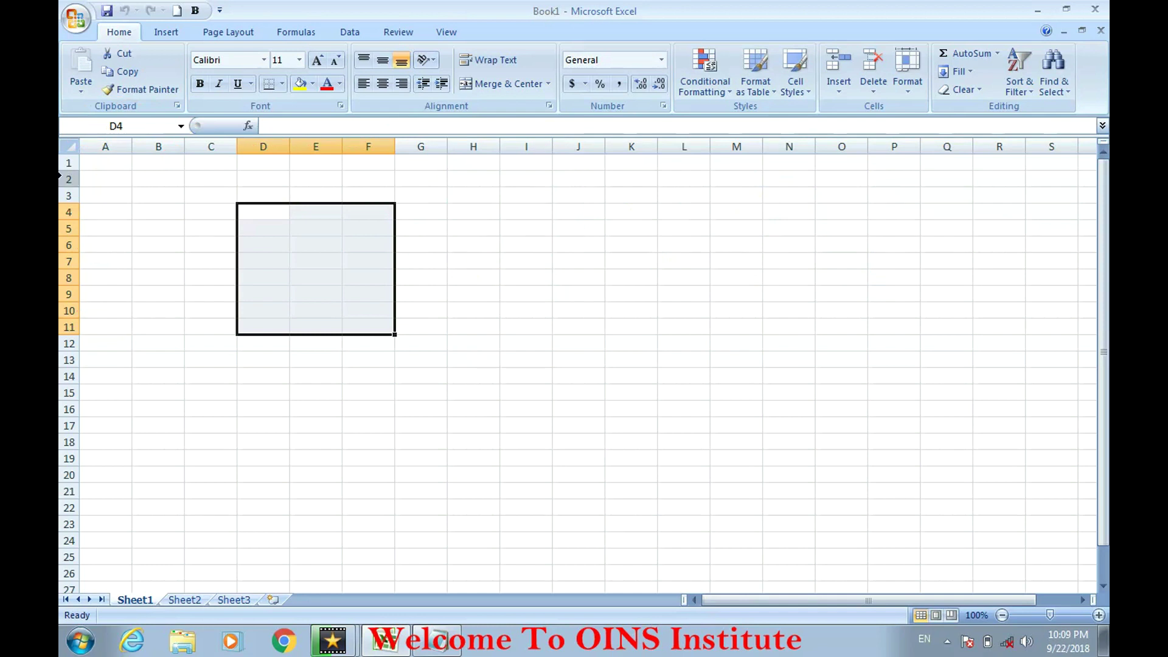
Select all cells via the corner button, click C2, then select column B and row 4.
click(67, 146)
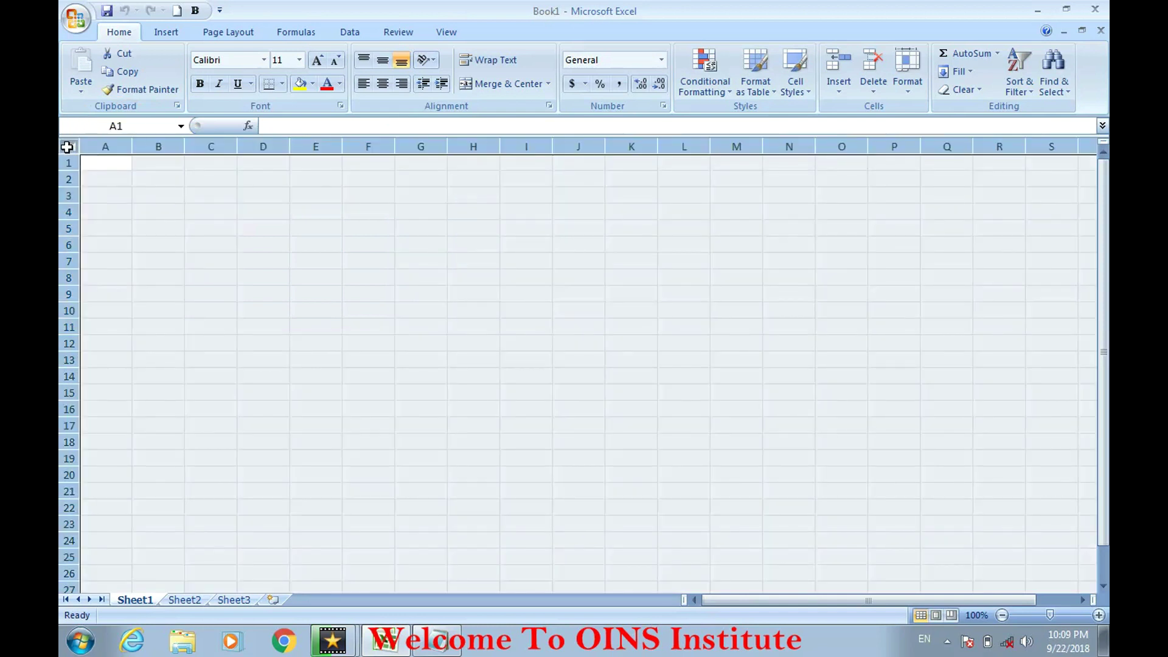
click(189, 179)
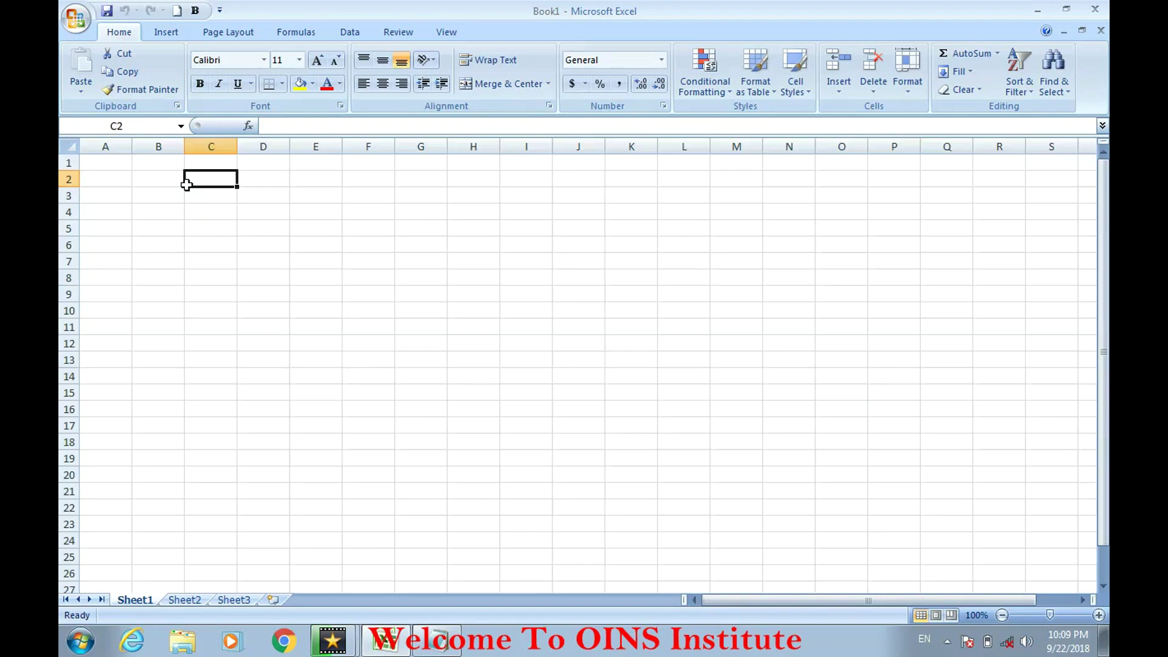
click(156, 146)
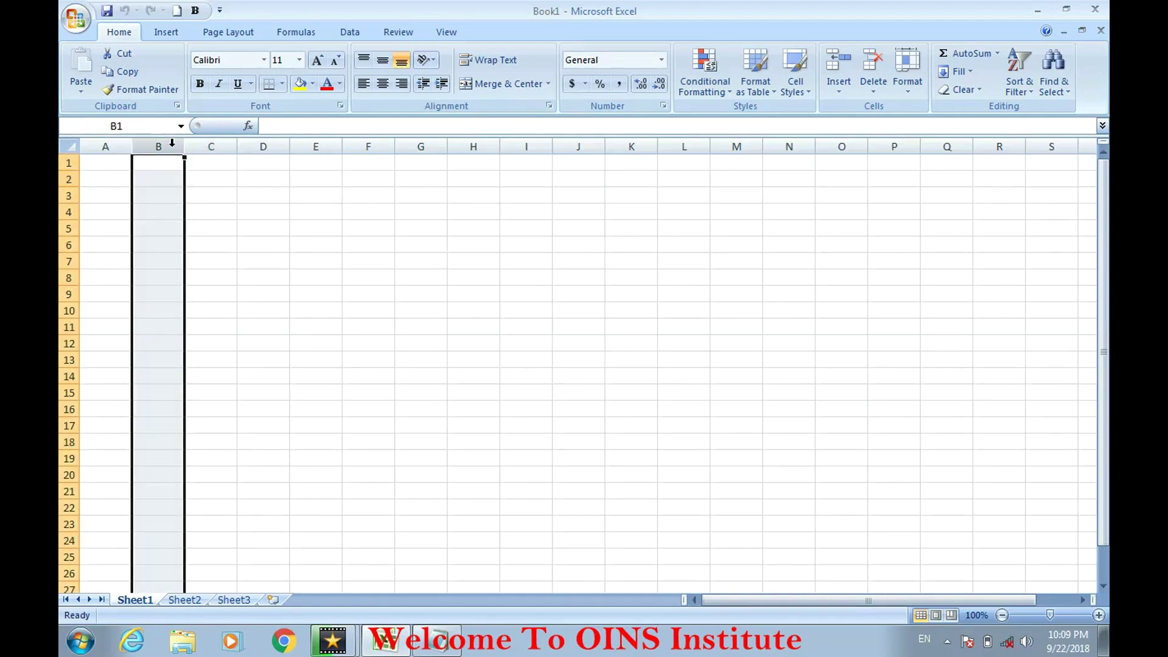
click(62, 213)
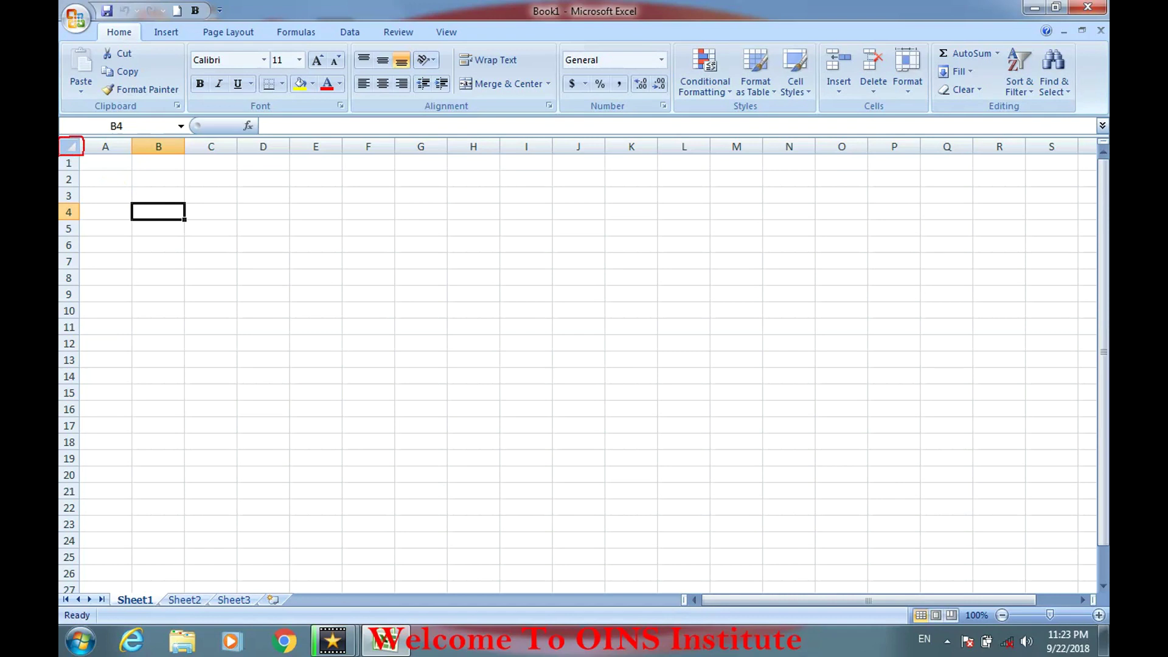
Select the entire sheet and underline its 1048576R x 16384C size in the Name Box.
click(70, 147)
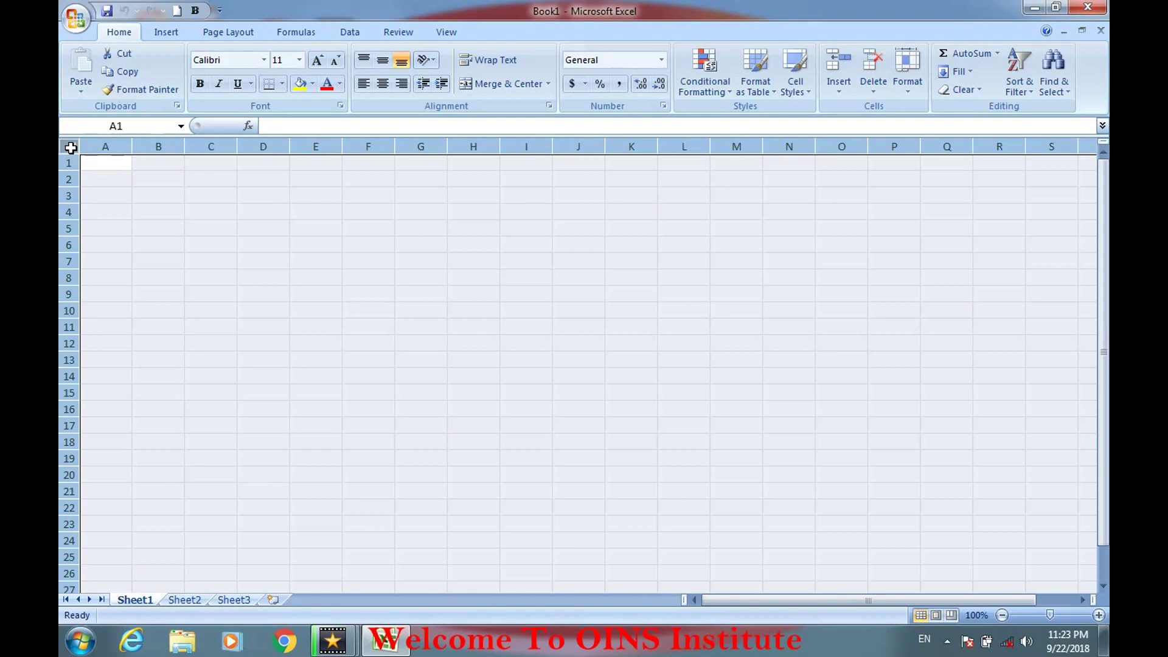
click(134, 195)
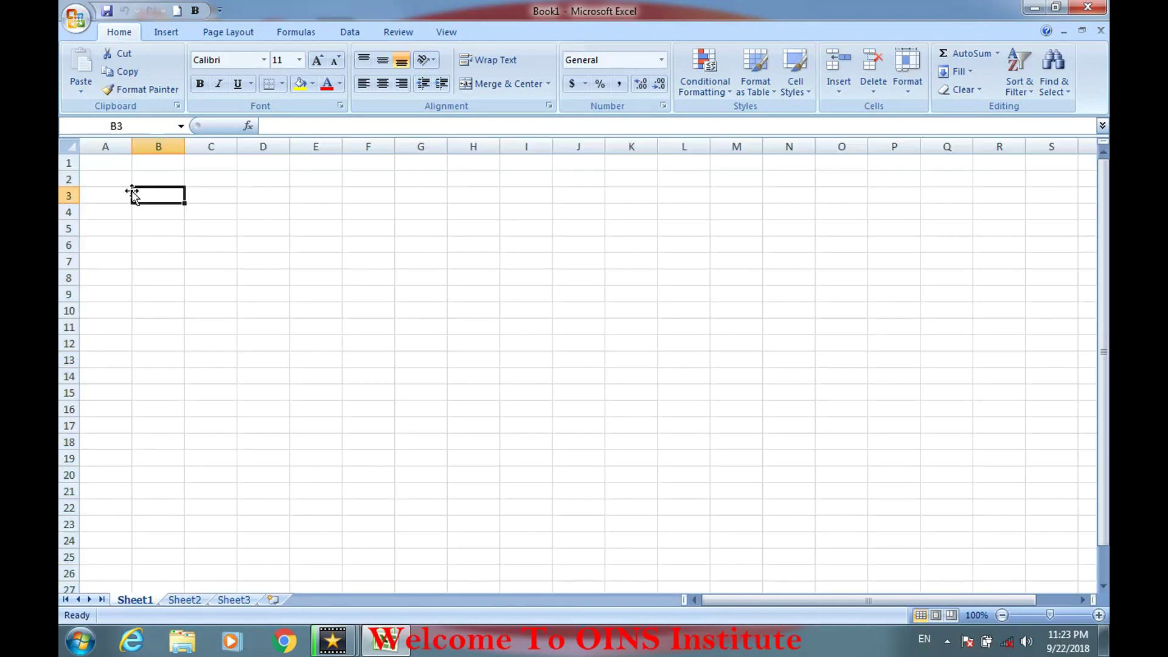
click(73, 150)
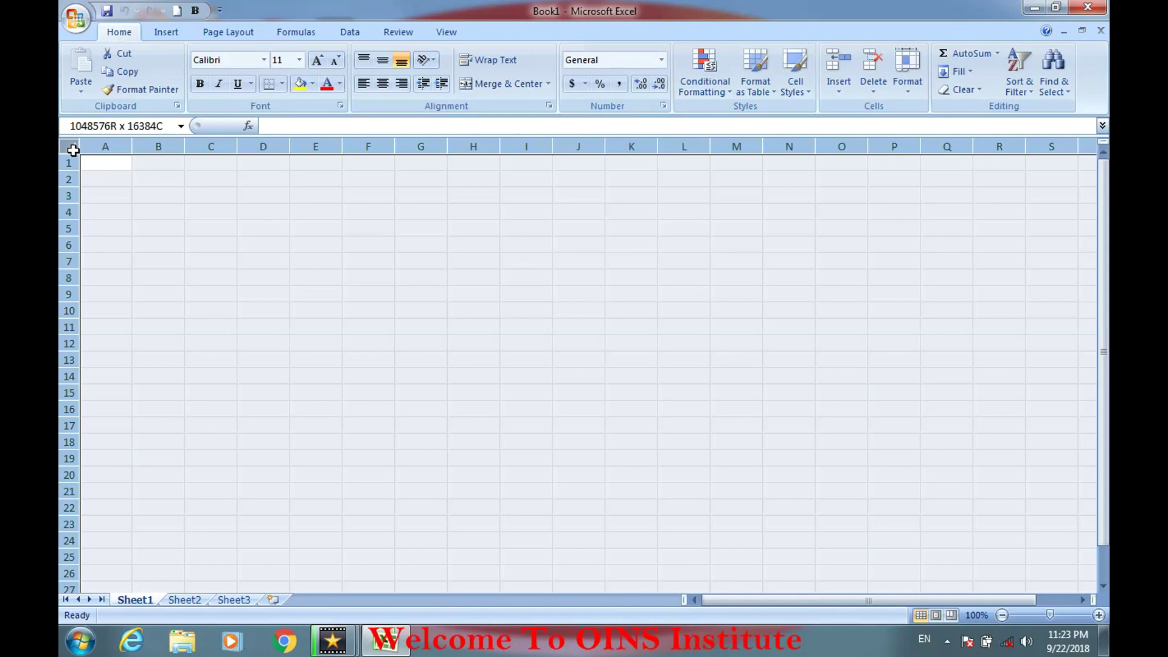
mouse_move(63, 134)
mouse_down()
mouse_move(143, 137)
mouse_move(65, 119)
mouse_up()
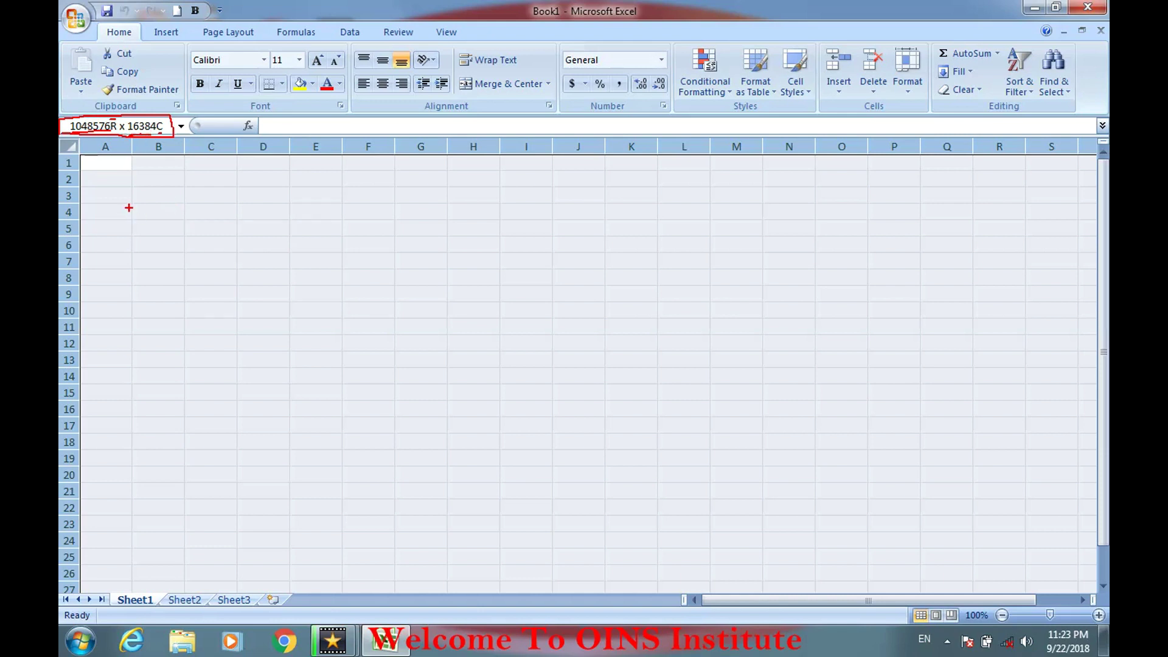
Annotate the columns running from A to XFD, then clear the annotations.
mouse_move(129, 209)
mouse_down()
mouse_move(129, 252)
mouse_move(157, 255)
mouse_move(153, 231)
mouse_move(329, 222)
mouse_move(306, 253)
mouse_up()
drag(430, 196, 439, 263)
mouse_move(445, 208)
mouse_down()
mouse_move(409, 261)
mouse_move(473, 266)
mouse_move(483, 211)
mouse_up()
mouse_move(472, 233)
mouse_down()
mouse_move(561, 240)
mouse_move(521, 262)
mouse_up()
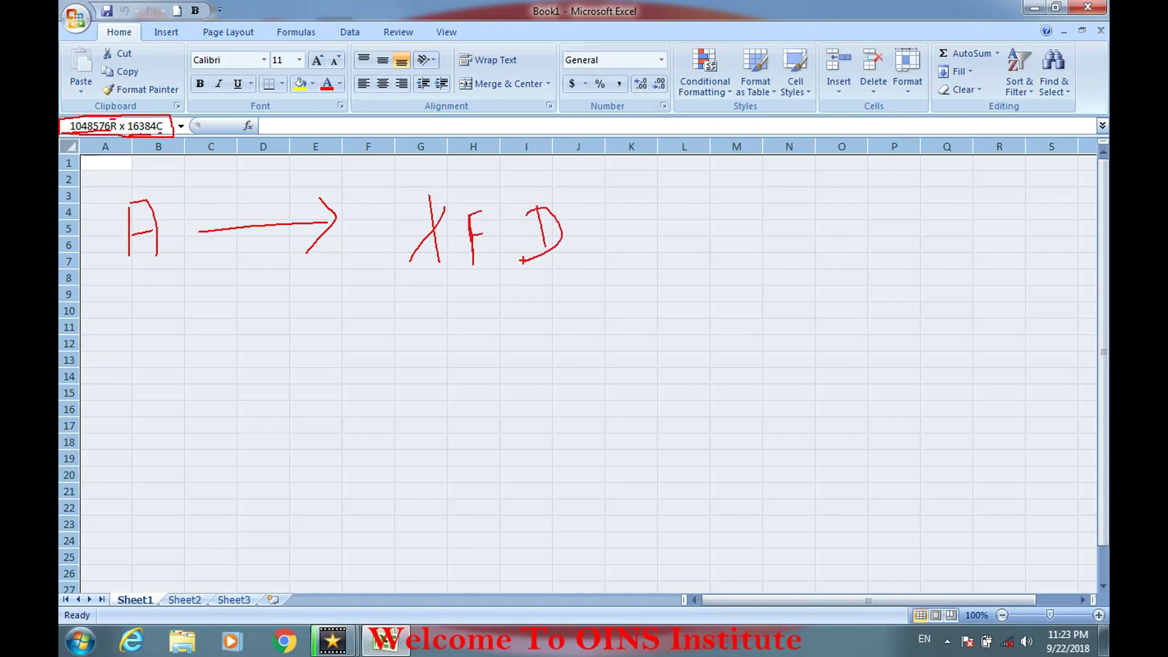
key(Escape)
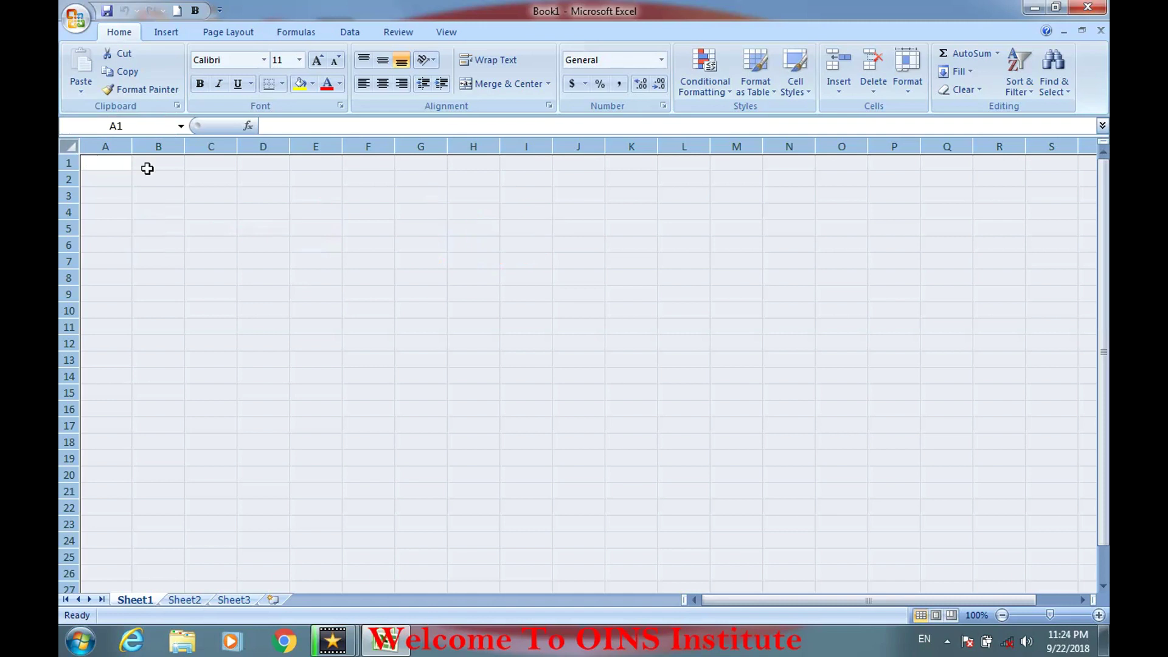
Dismiss the sheet shortcut menu, select D7, and mark where formulas are shown.
right_click(147, 169)
key(Escape)
click(271, 261)
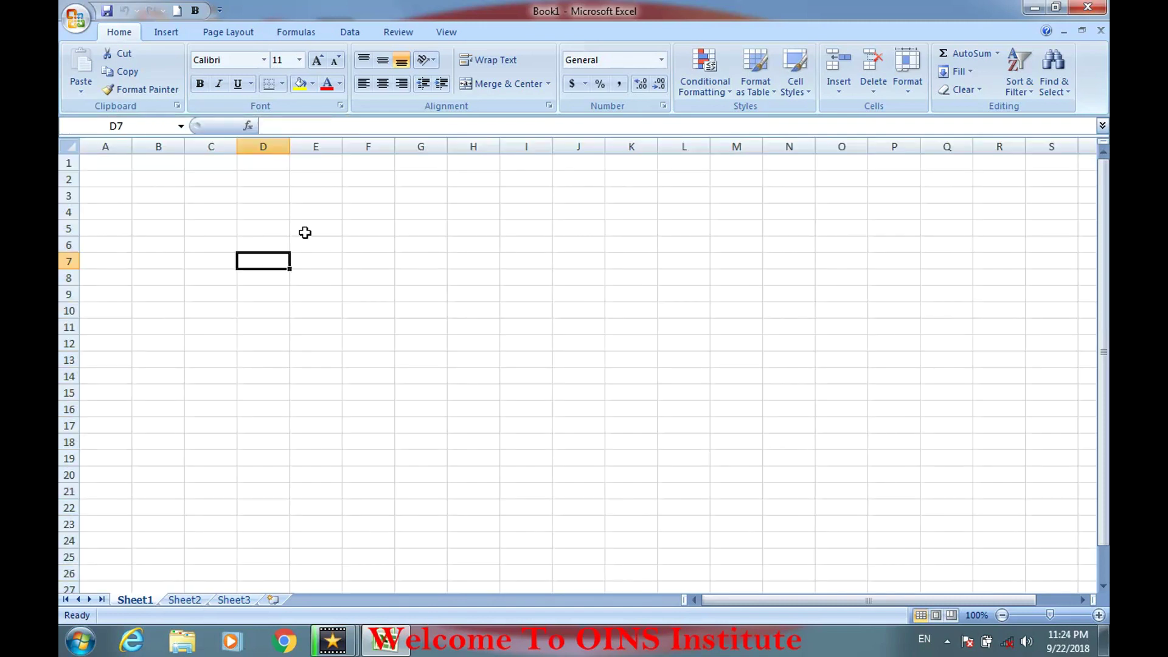
drag(260, 120, 1072, 108)
mouse_move(259, 119)
mouse_down()
mouse_move(729, 138)
mouse_move(1068, 133)
mouse_move(1062, 108)
mouse_up()
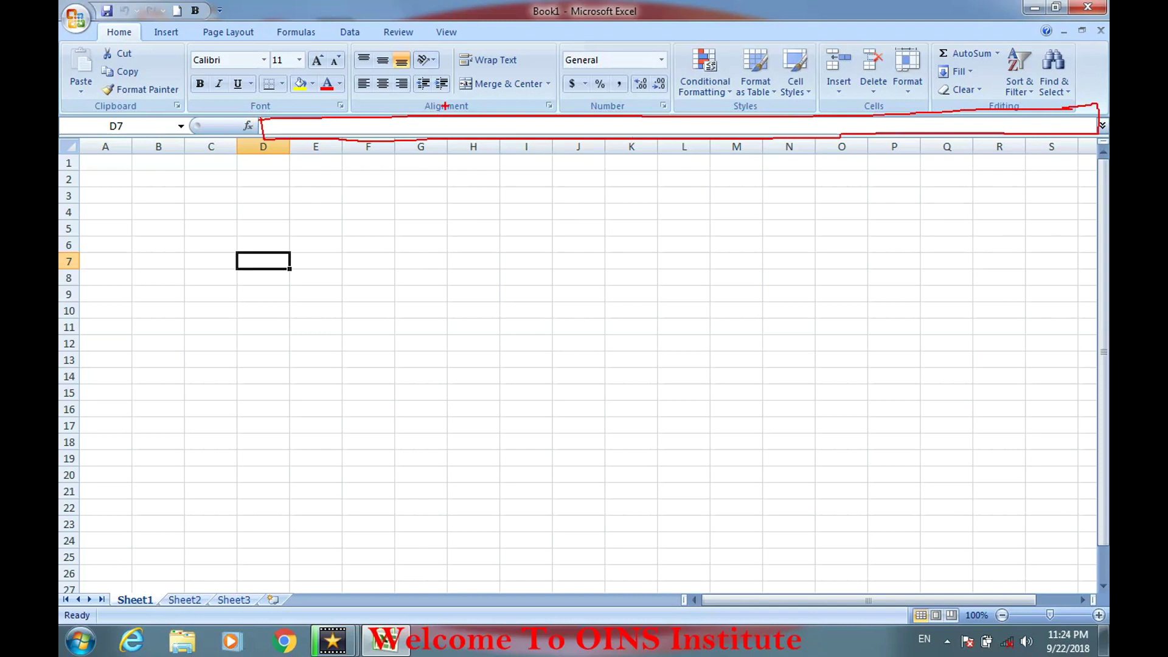
Enter 2 in F6 and 5 in G6, then begin a formula with = in H6.
click(373, 243)
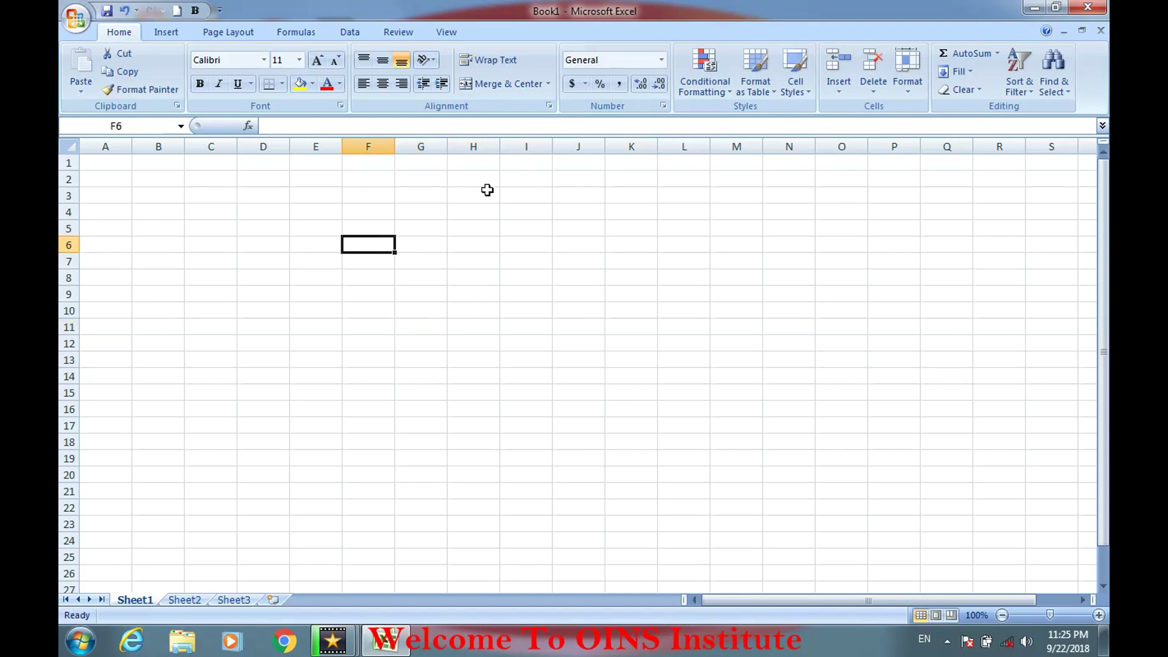
text(2)
key(Tab)
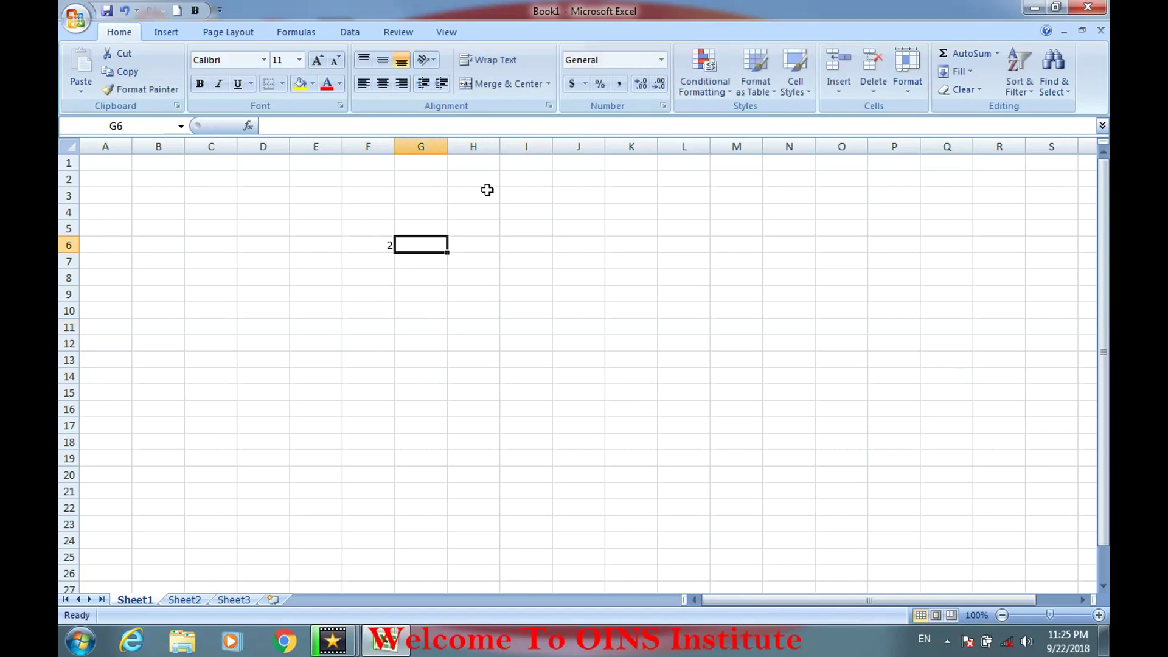
text(5)
click(501, 232)
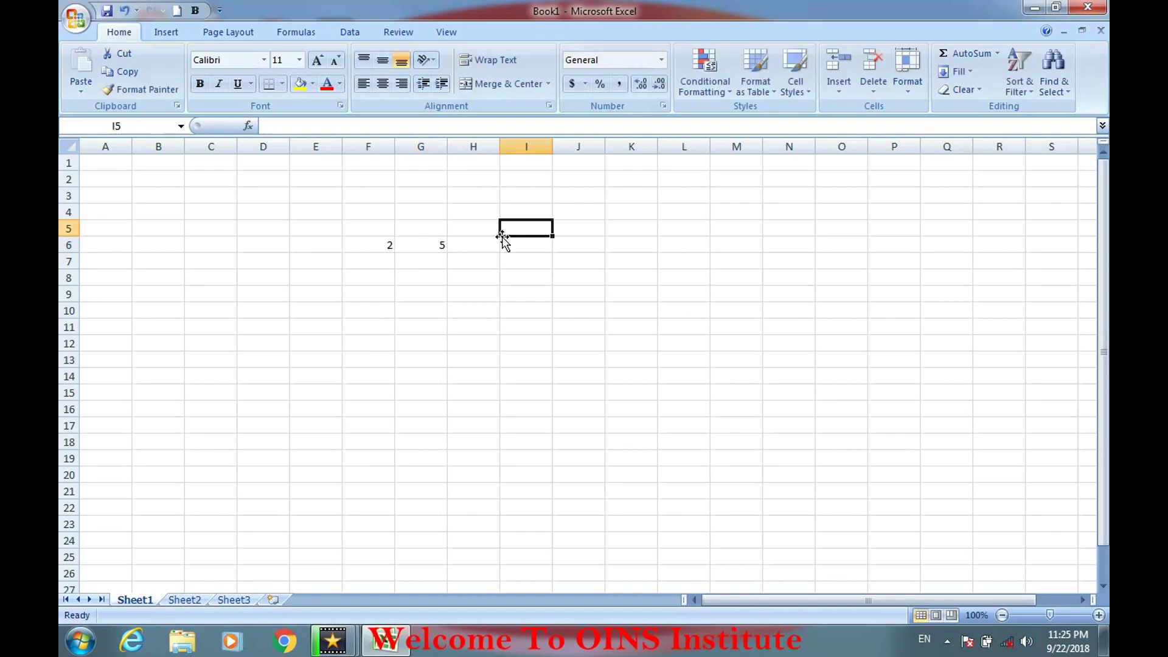
click(490, 245)
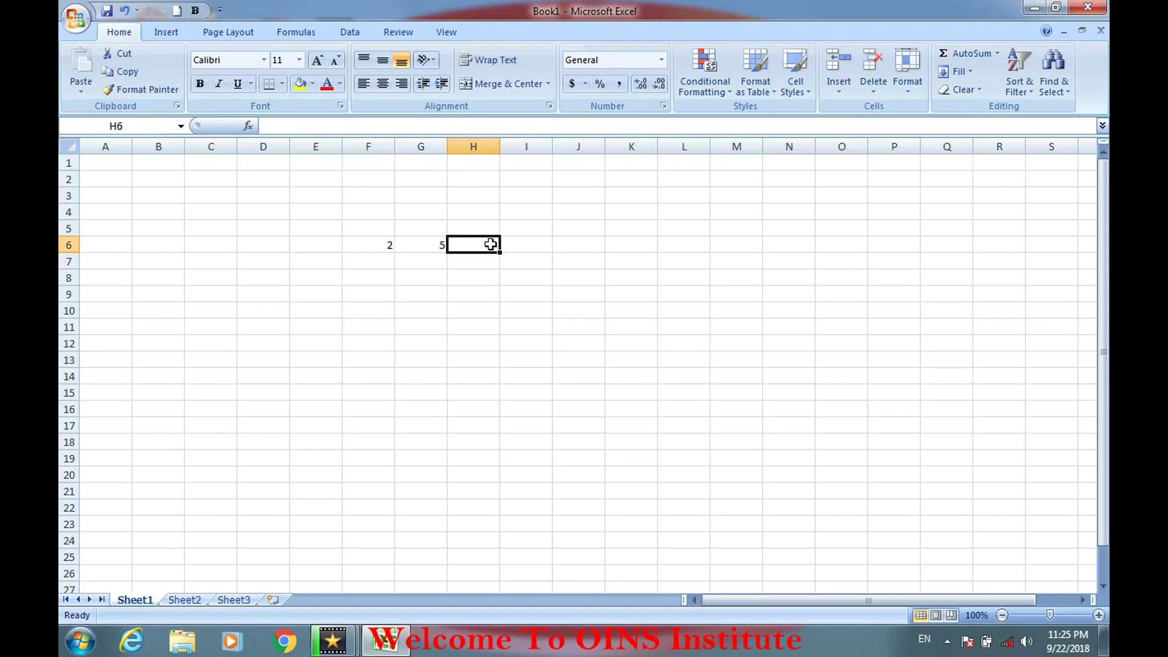
text(=)
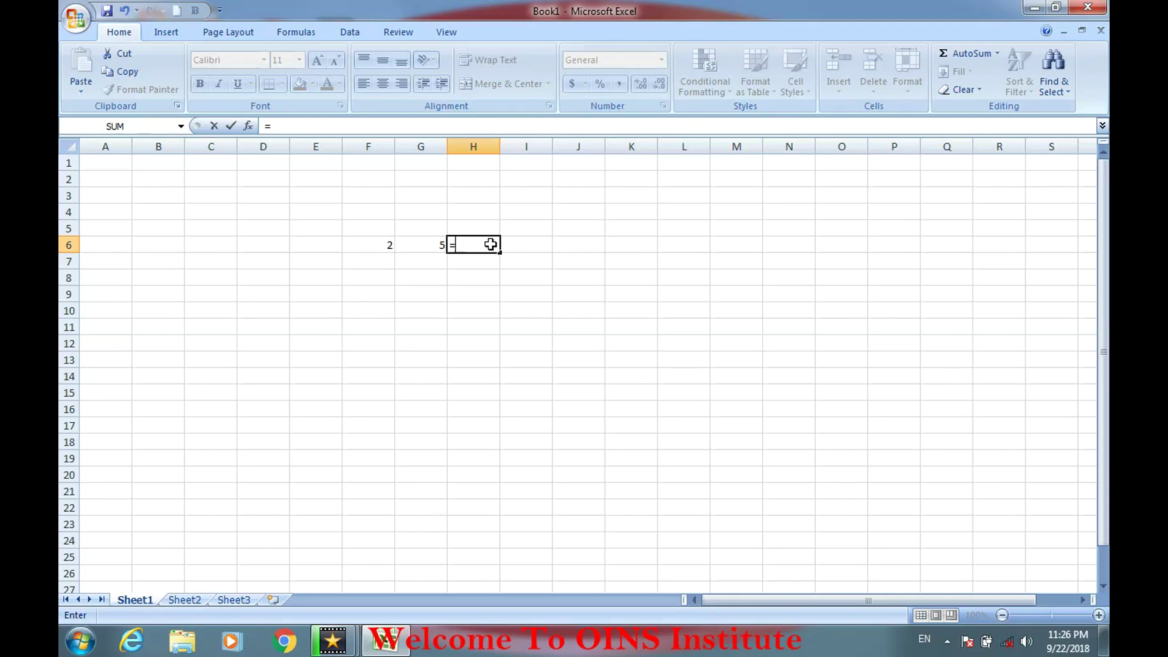
Complete H6 as =sum(F6+G6), pointing at F6 and G6 with the arrow keys.
text(sum)
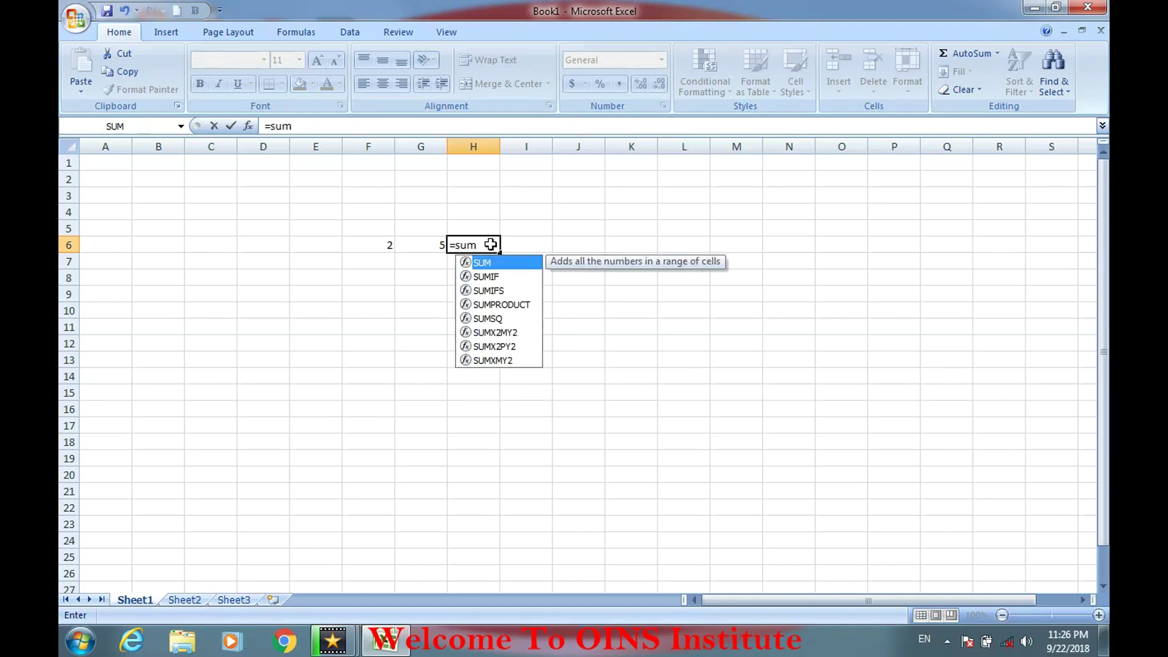
text(()
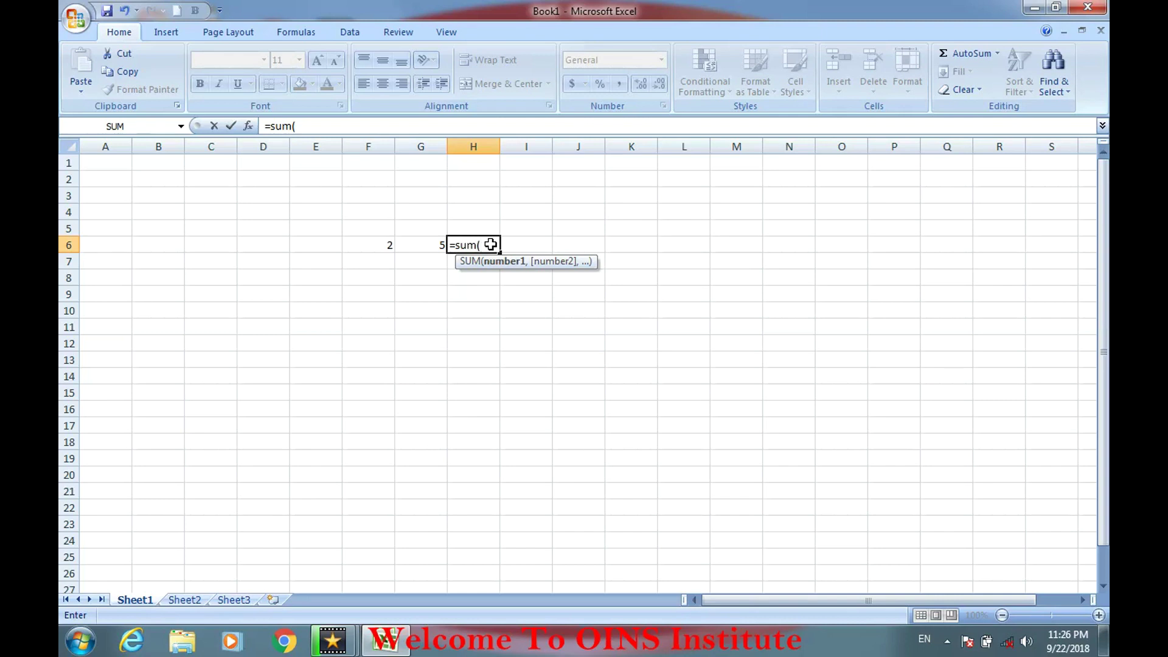
key(Left)
key(Left)
text(+)
key(Left)
key(Left)
key(Right)
text())
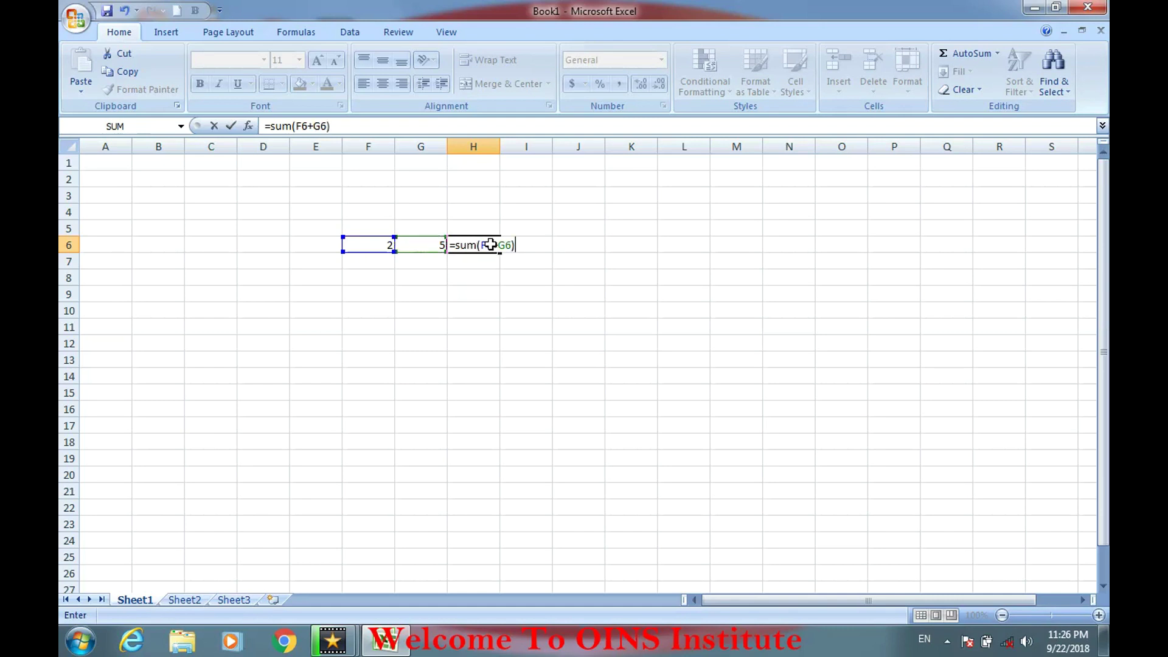
key(Return)
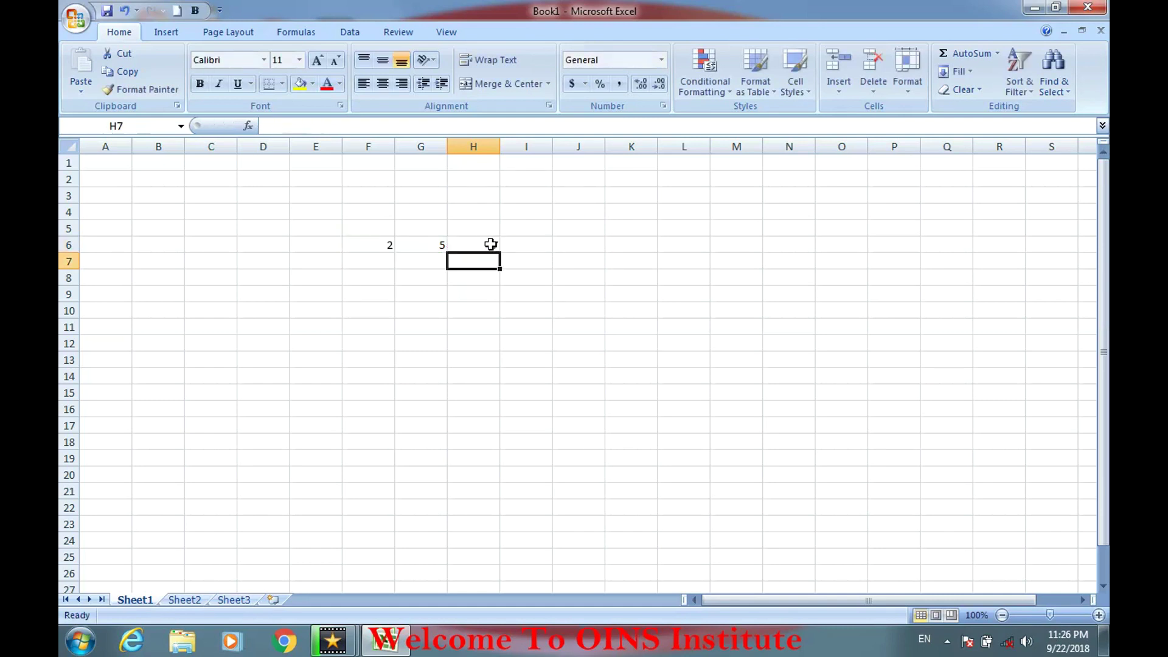
click(528, 306)
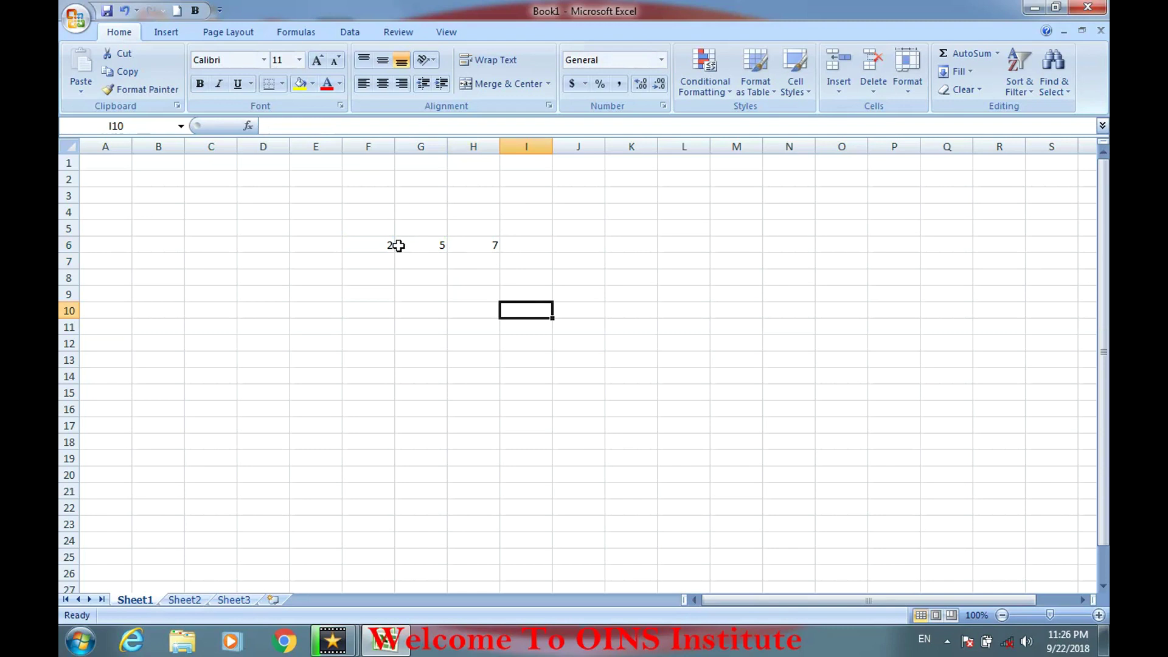
drag(390, 245, 443, 245)
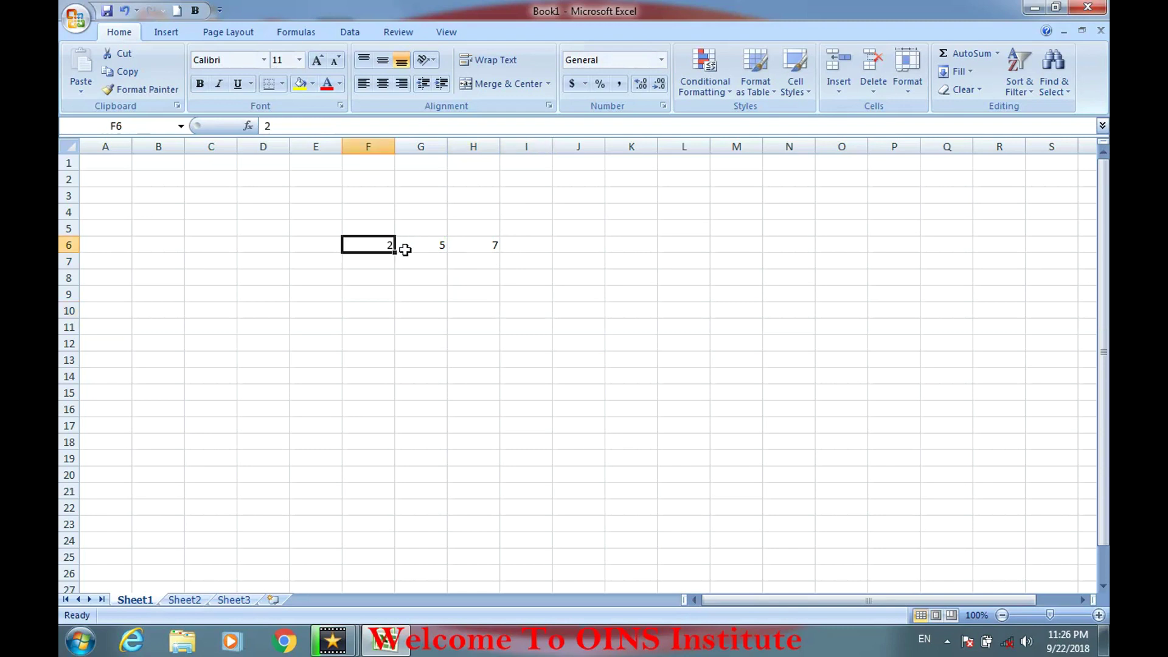
click(478, 245)
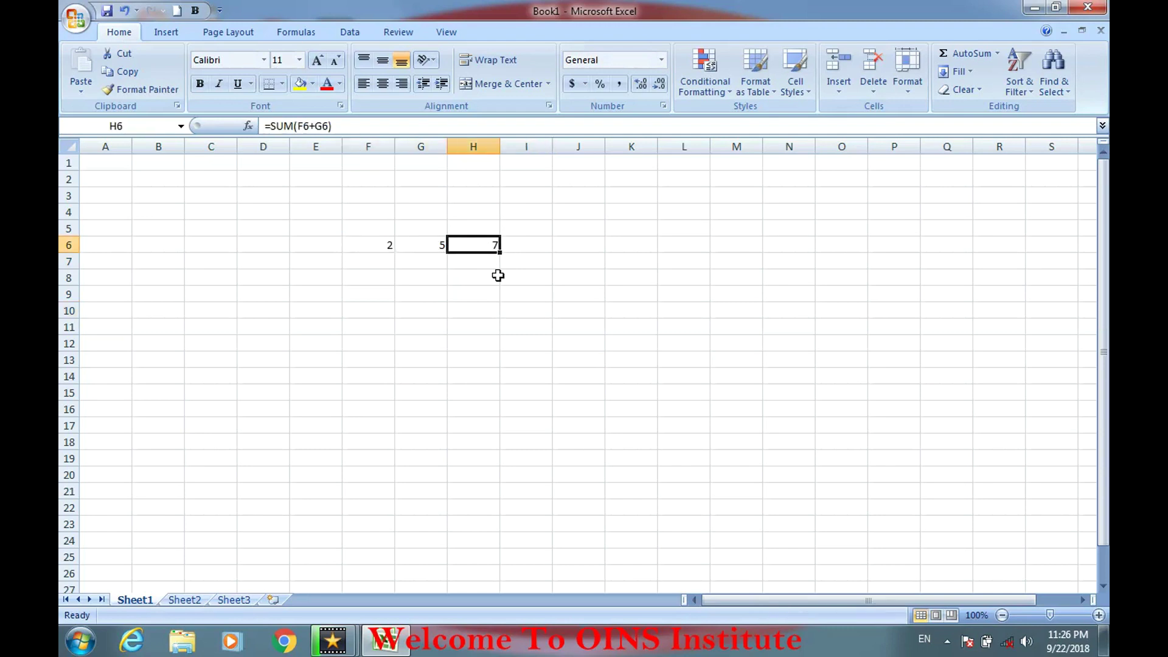
drag(383, 244, 443, 246)
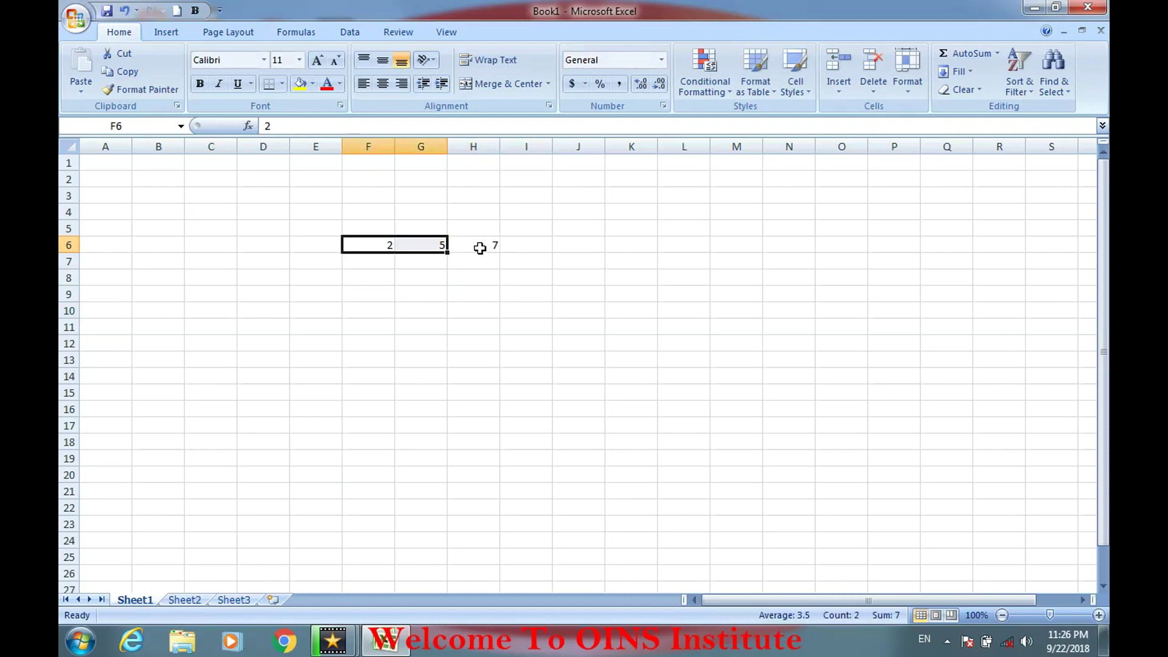
click(480, 248)
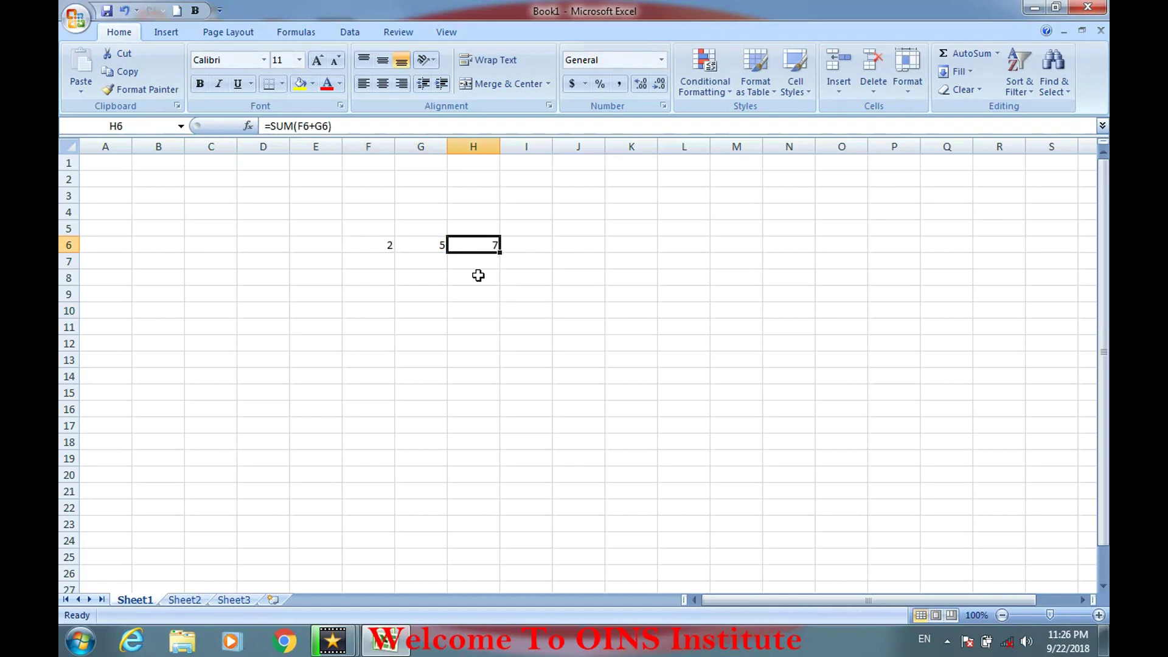
mouse_move(455, 273)
mouse_down()
mouse_move(469, 219)
mouse_move(461, 274)
mouse_up()
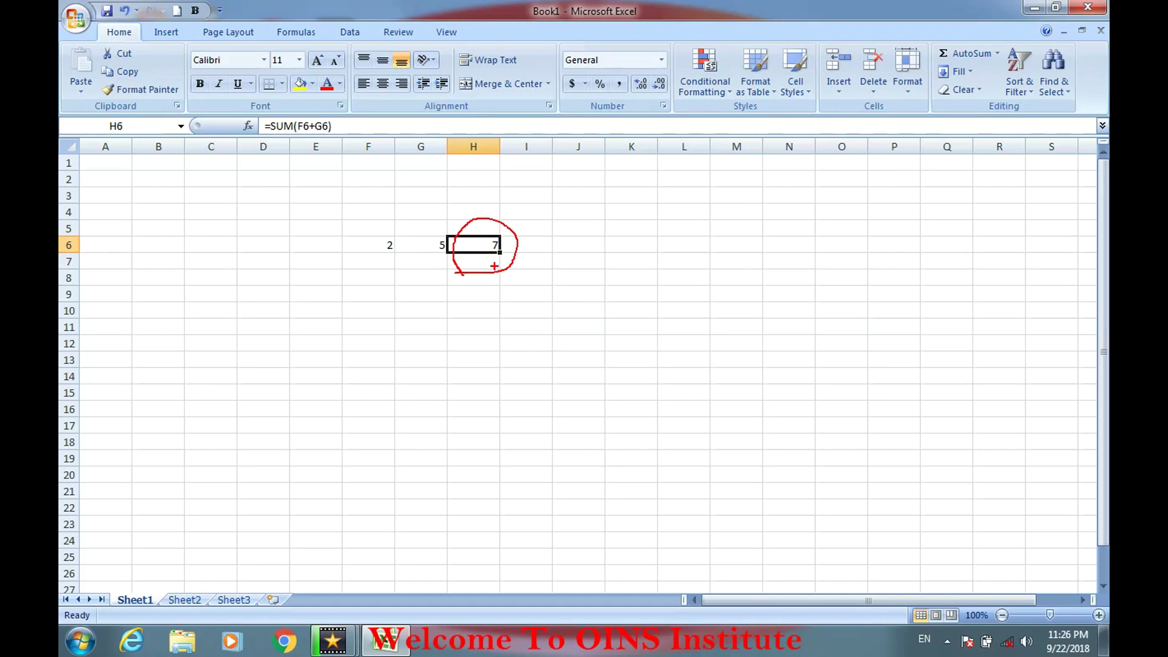
key(Escape)
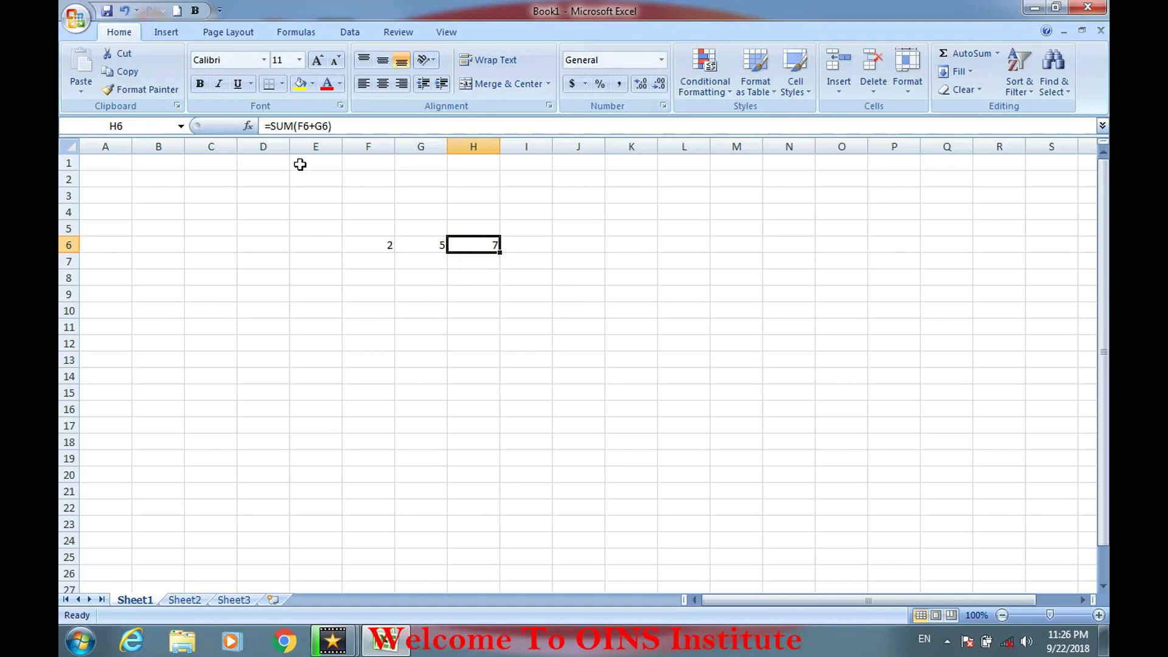
mouse_move(260, 126)
mouse_down()
mouse_move(365, 135)
mouse_move(382, 117)
mouse_move(331, 113)
mouse_move(258, 135)
mouse_up()
mouse_move(493, 224)
mouse_down()
mouse_move(463, 261)
mouse_move(513, 256)
mouse_move(494, 225)
mouse_up()
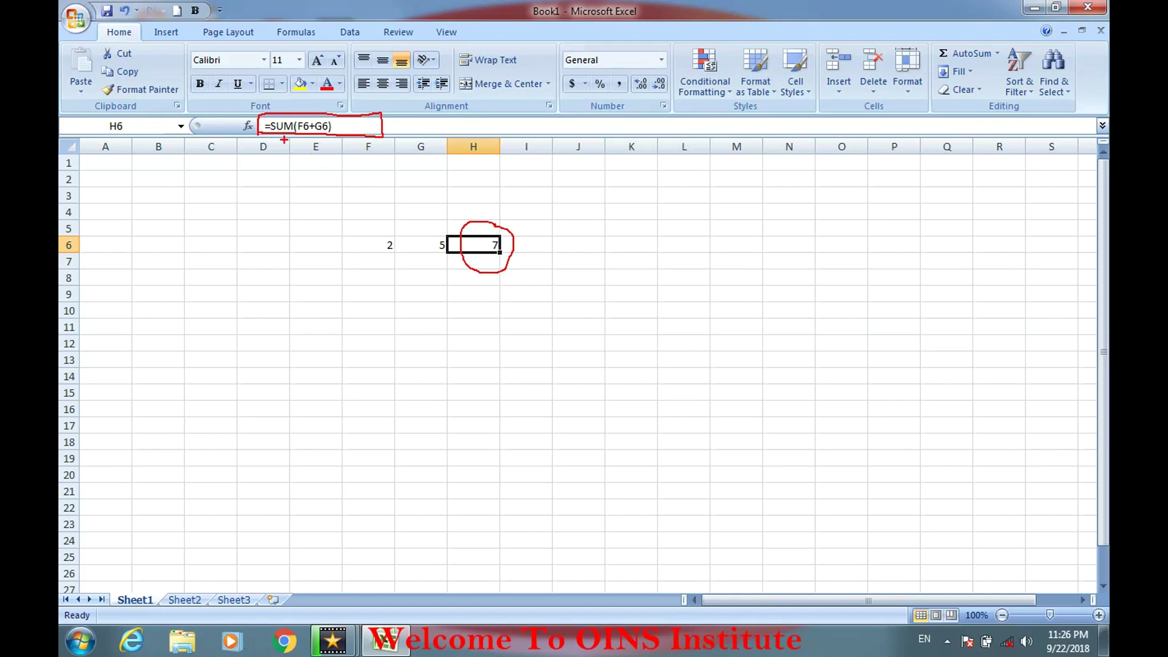
key(Escape)
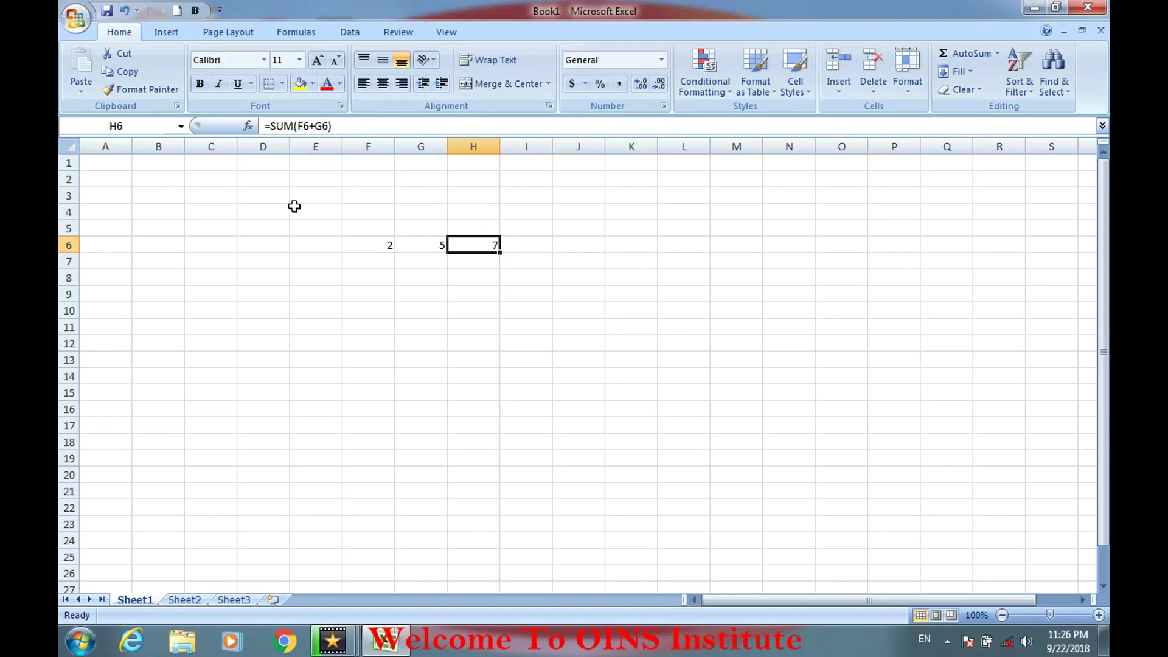
click(271, 245)
drag(114, 587, 287, 608)
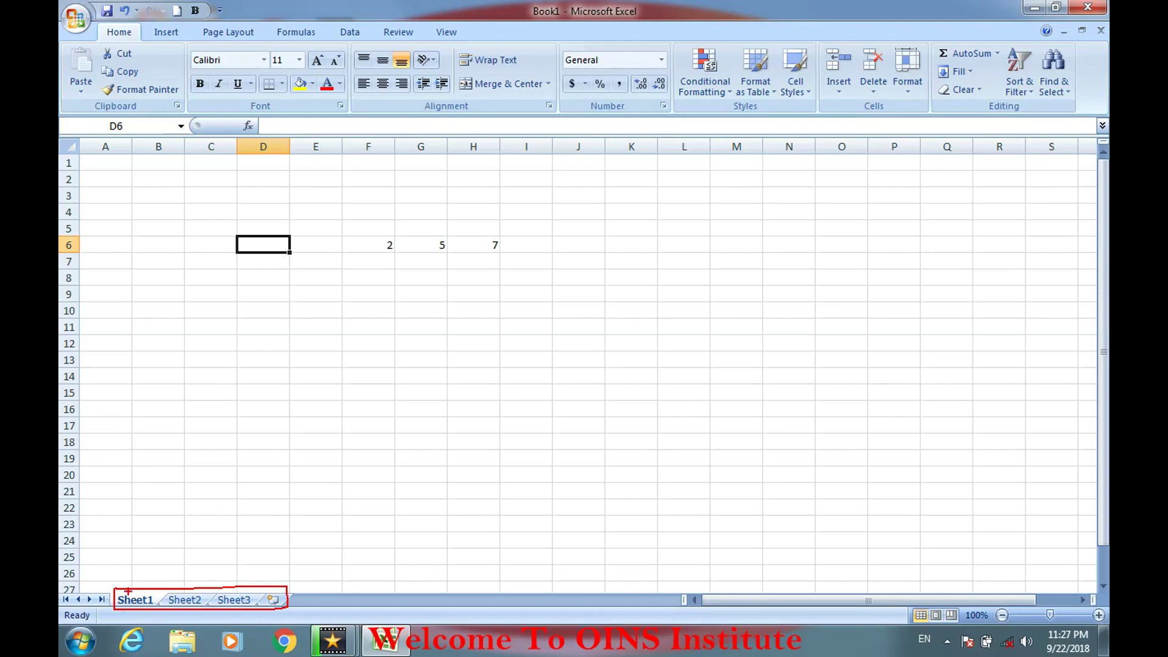
mouse_move(130, 589)
mouse_down()
mouse_move(210, 578)
mouse_move(239, 594)
mouse_move(281, 571)
mouse_up()
key(Escape)
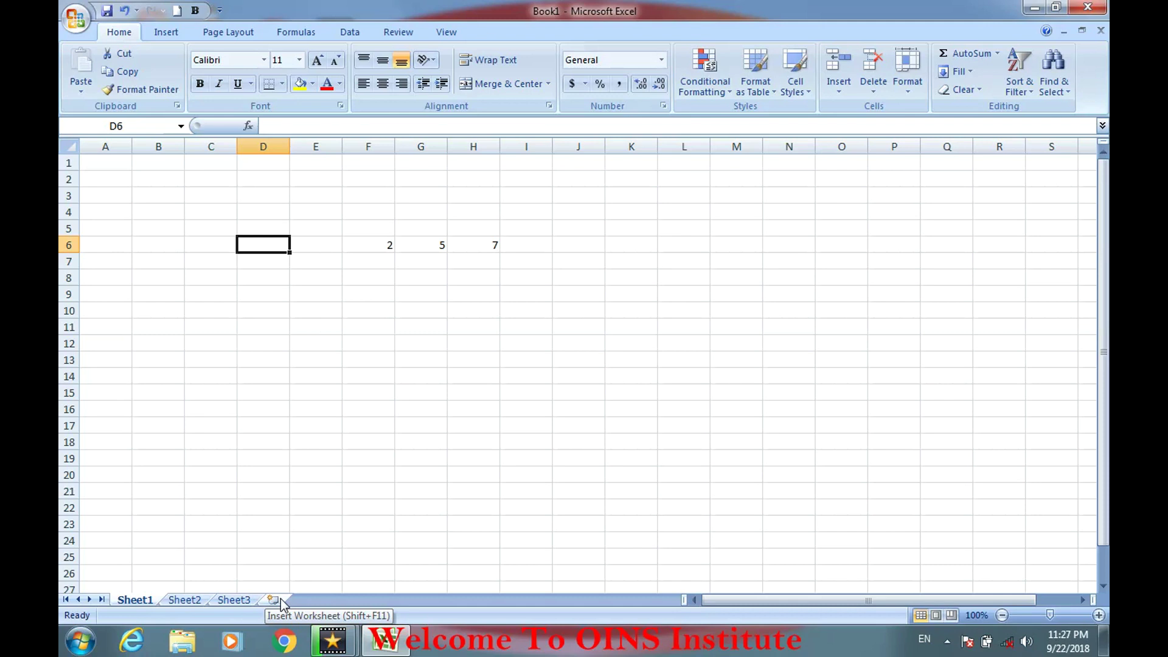
drag(786, 288, 804, 348)
mouse_move(291, 492)
mouse_down()
mouse_move(854, 376)
mouse_move(871, 254)
mouse_move(724, 251)
mouse_move(265, 368)
mouse_move(252, 480)
mouse_move(255, 493)
mouse_move(291, 493)
mouse_up()
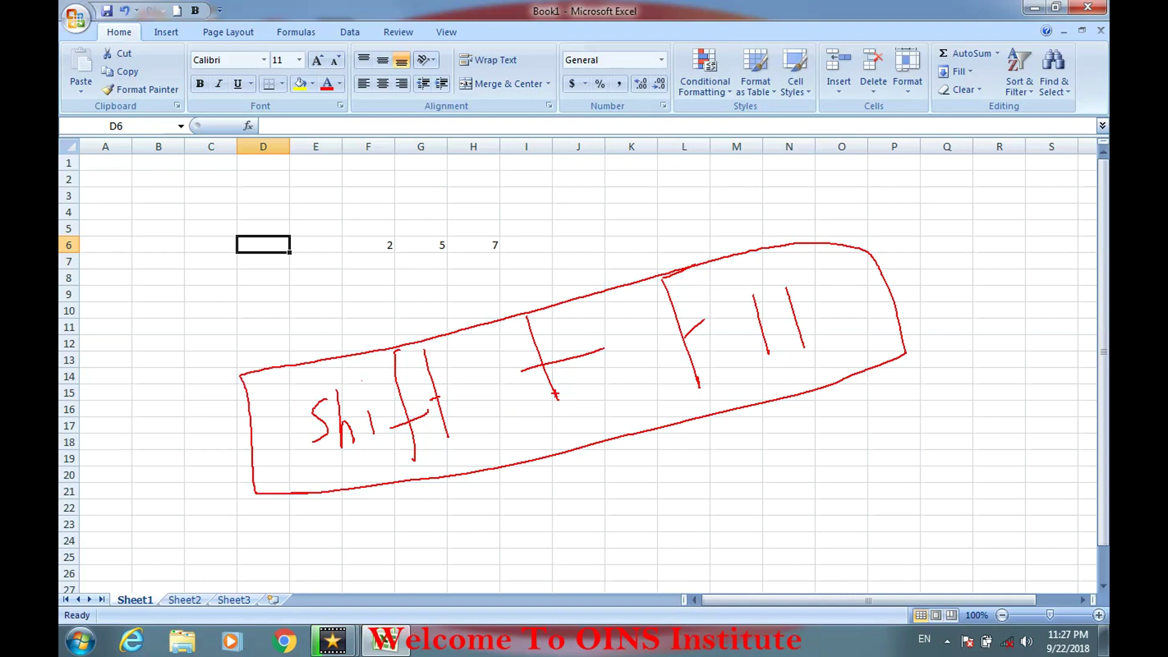
drag(346, 526, 761, 464)
drag(402, 550, 718, 539)
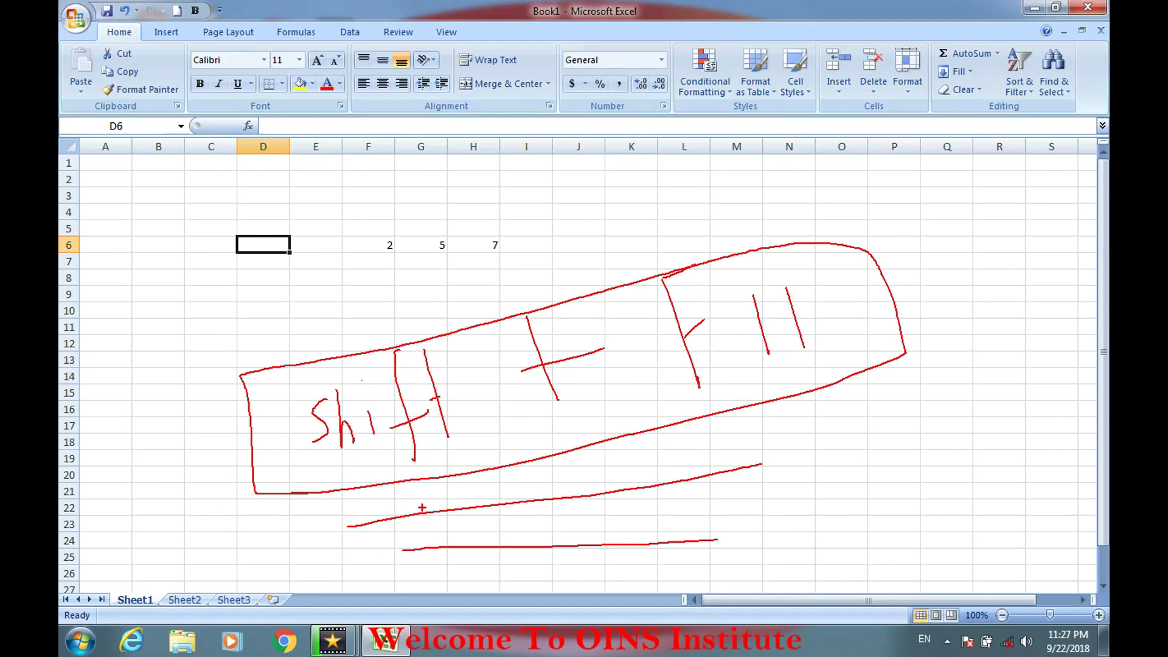
key(Escape)
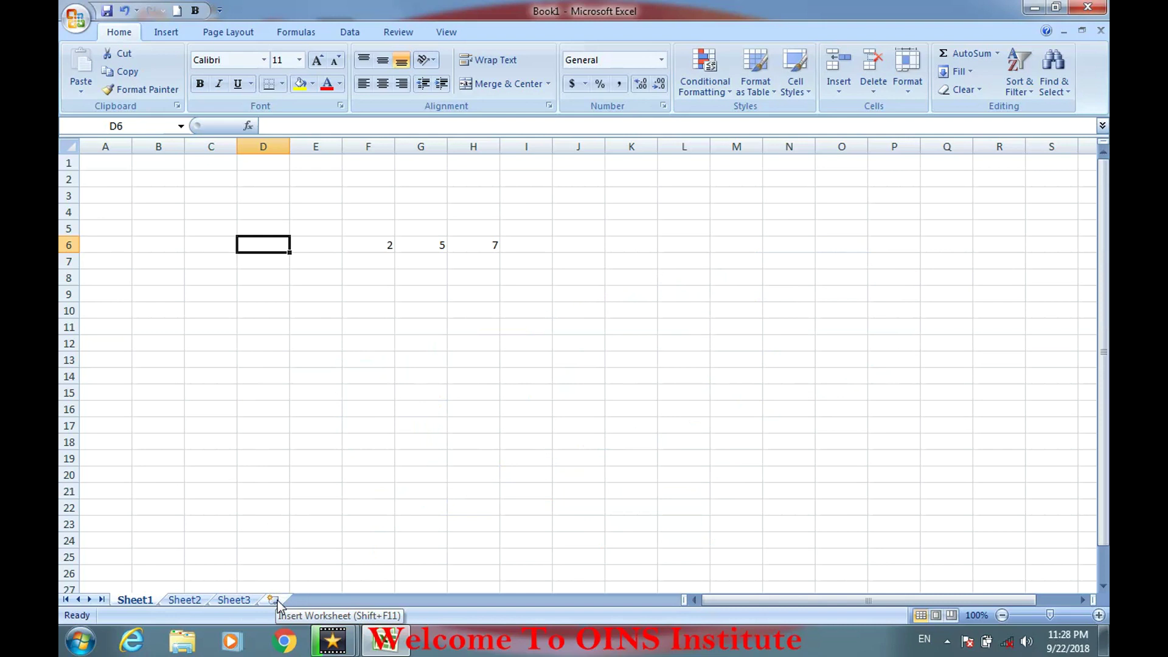
Insert three new worksheets, Sheet4, Sheet5 and Sheet6.
click(274, 600)
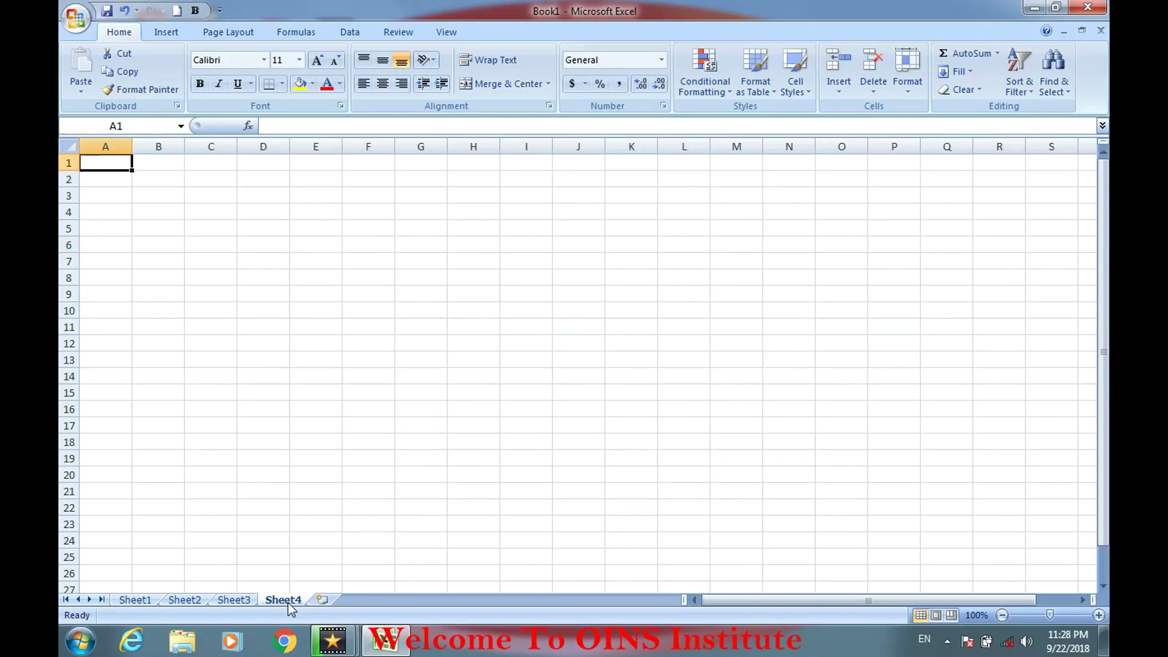
click(321, 600)
click(375, 601)
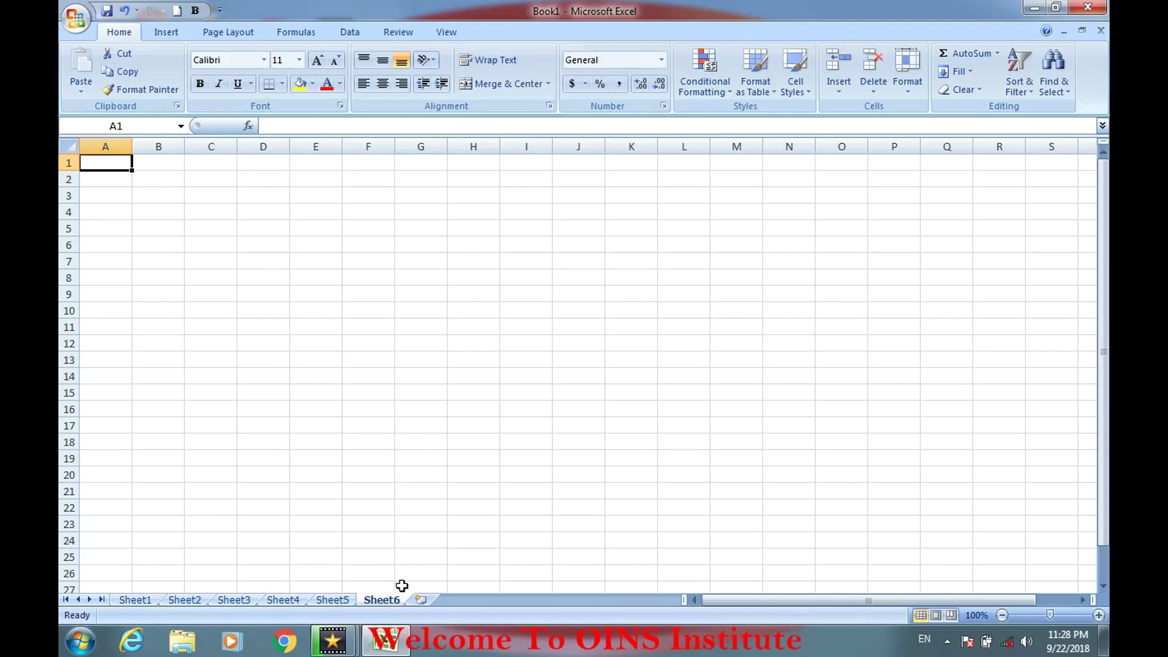
Delete Sheet4, then switch to Sheet3 and then Sheet5.
click(279, 600)
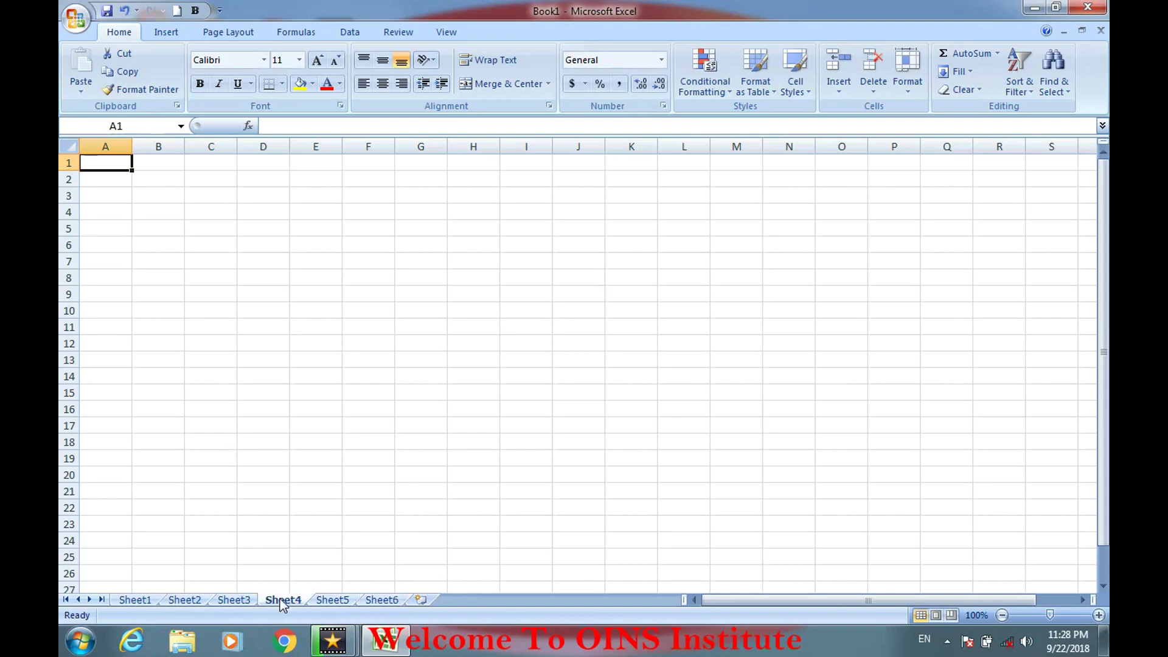
right_click(281, 602)
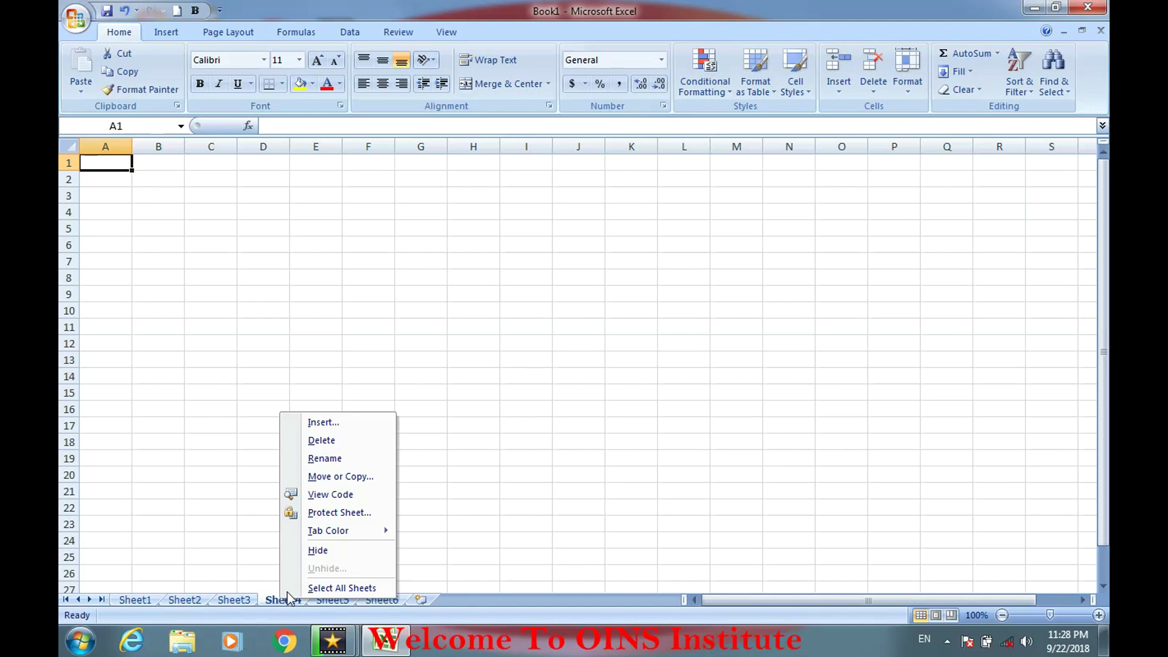
click(323, 446)
click(228, 602)
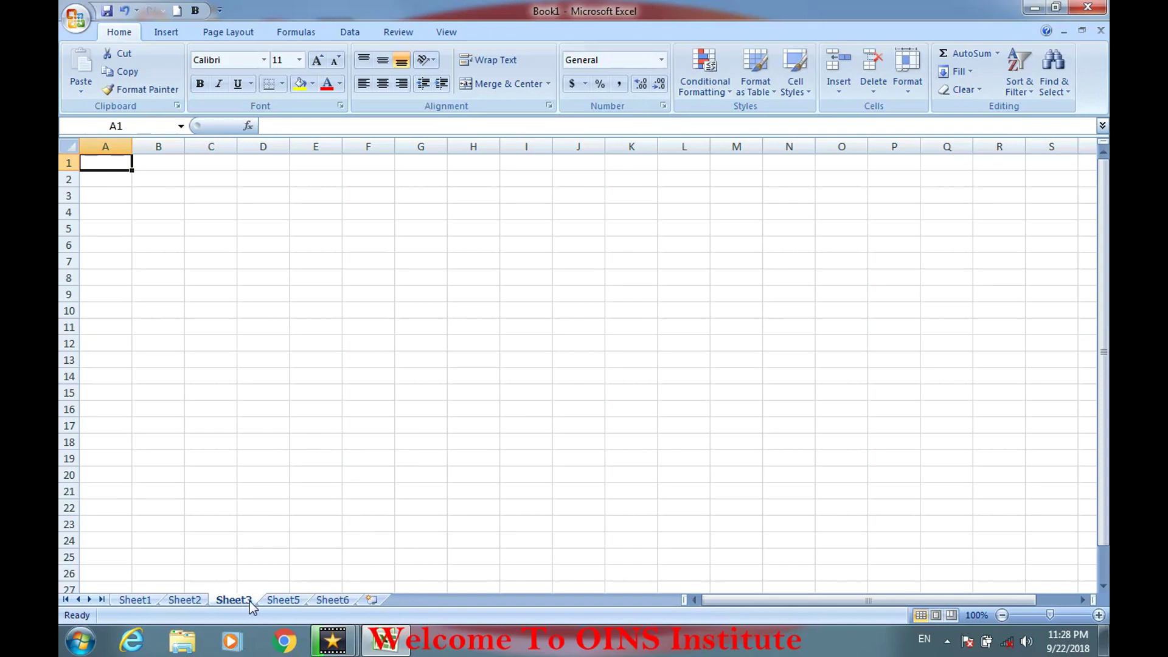
click(280, 601)
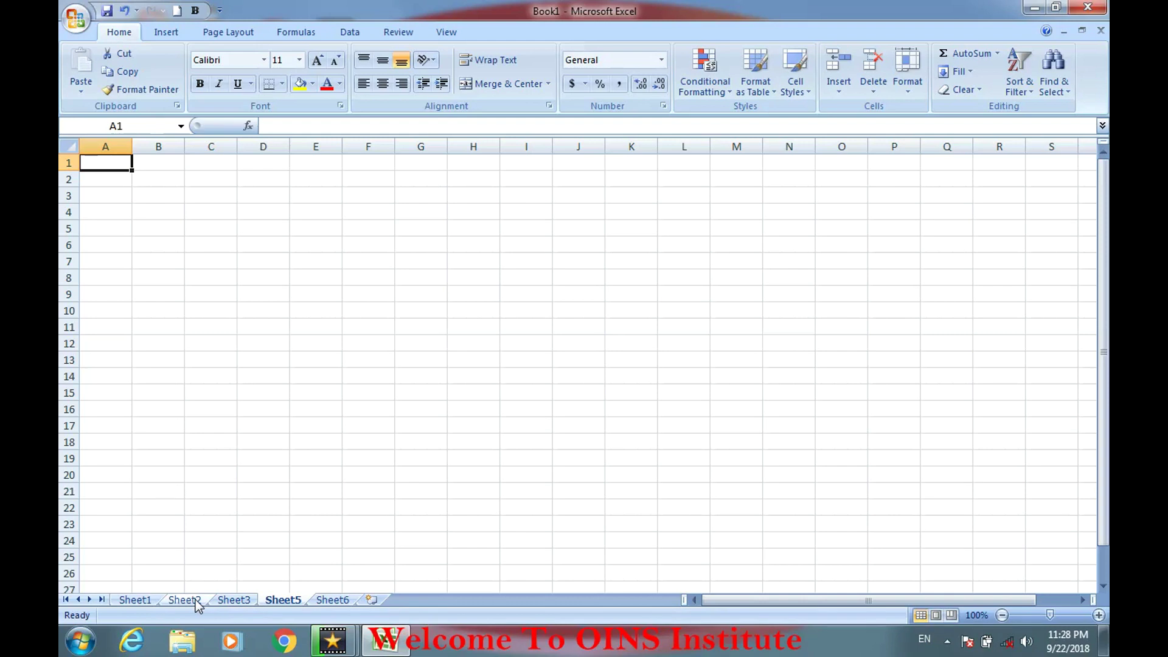
Rename the Sheet2 tab to OINS and confirm by selecting cell F21.
right_click(188, 600)
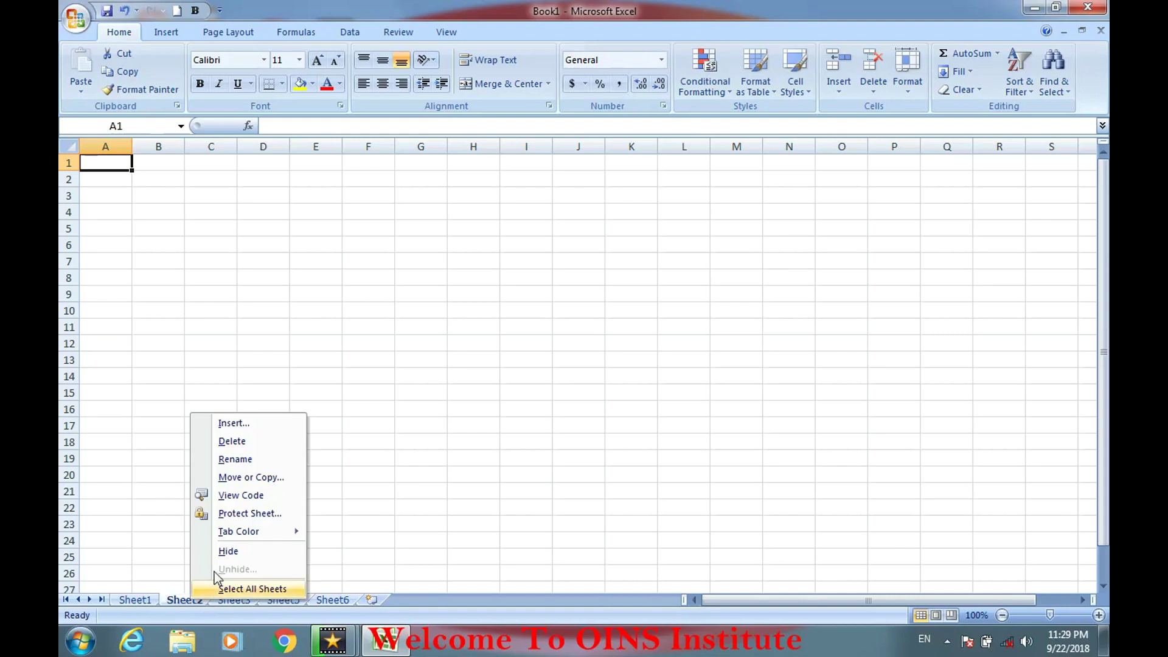
click(243, 462)
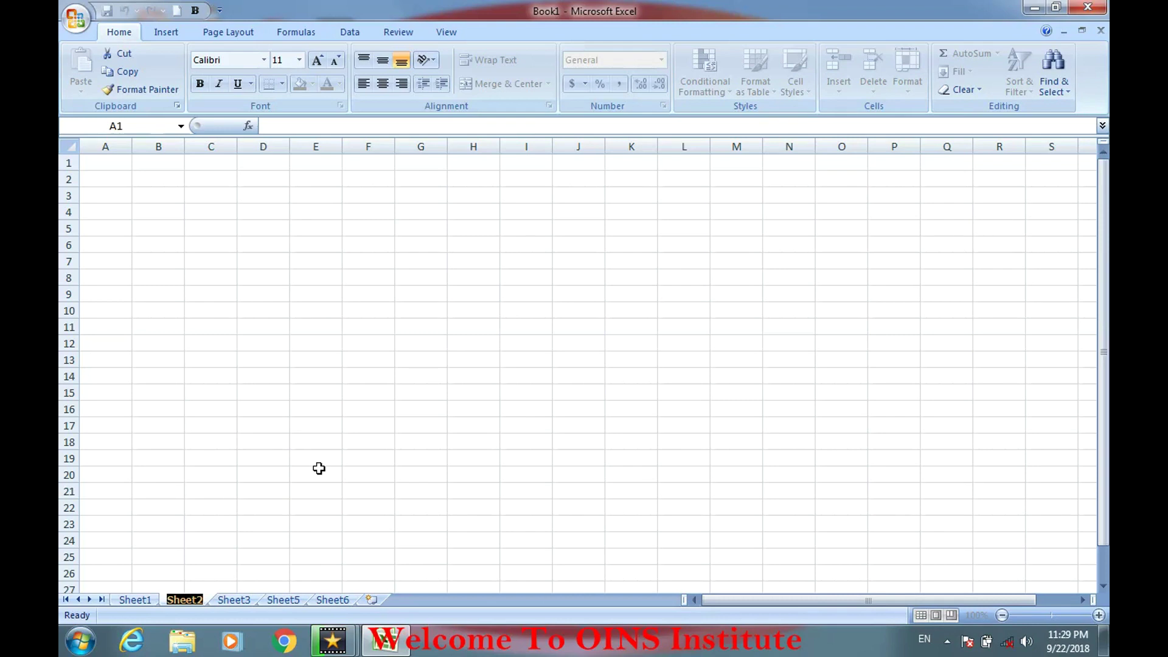
text(OINS)
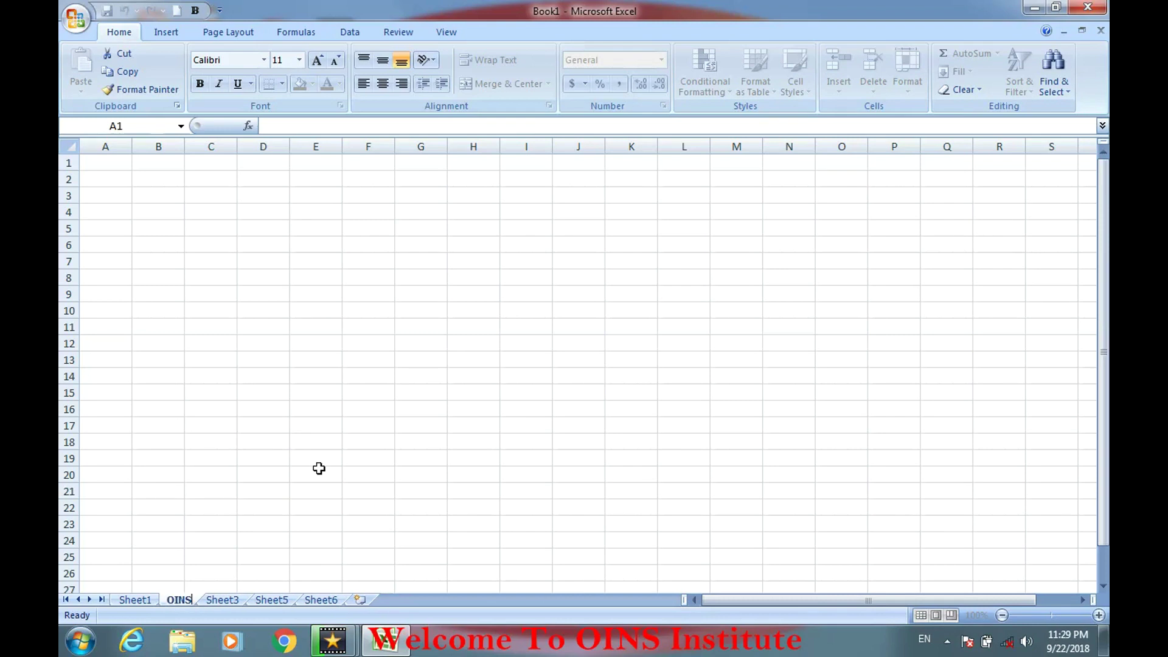
click(282, 473)
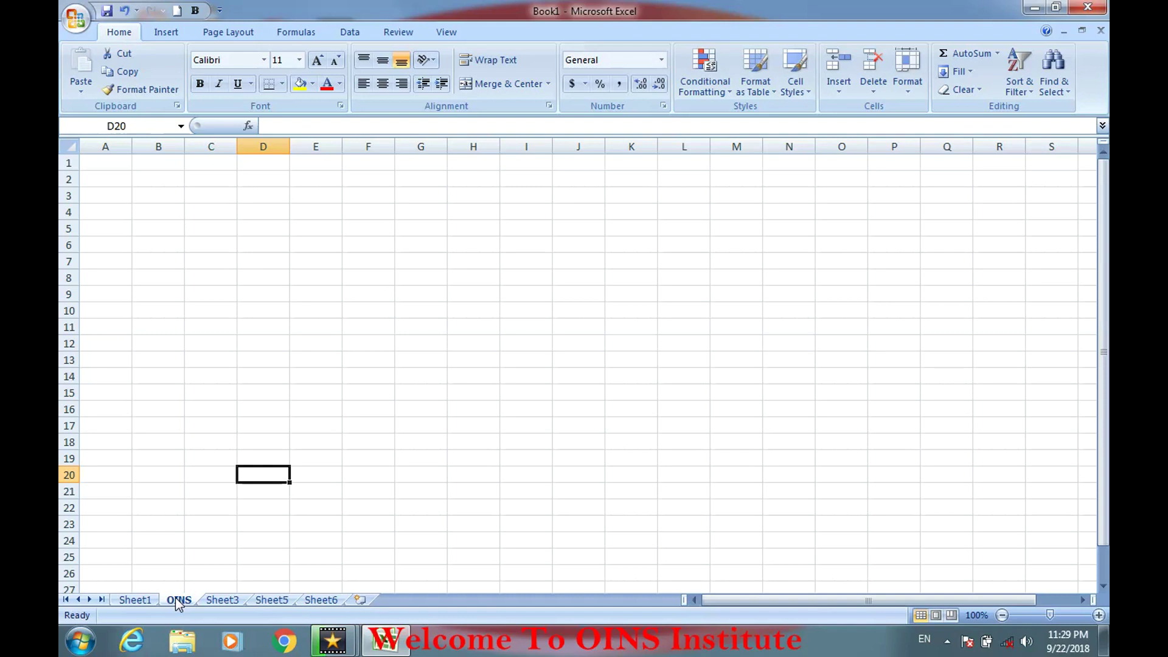
click(345, 494)
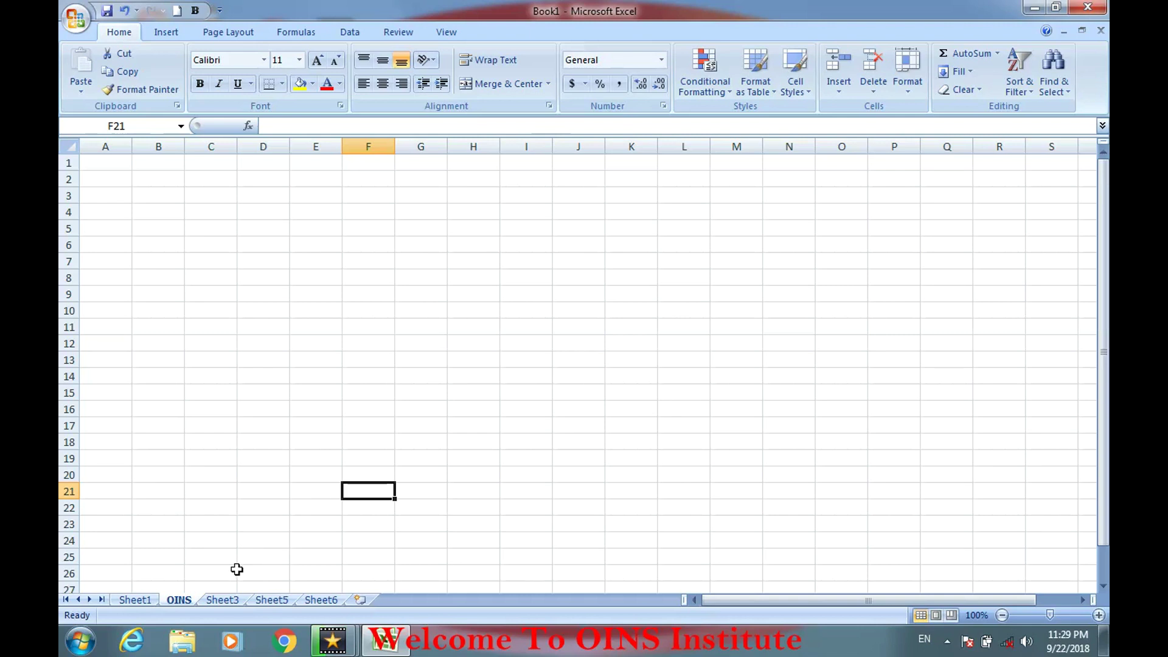
click(233, 602)
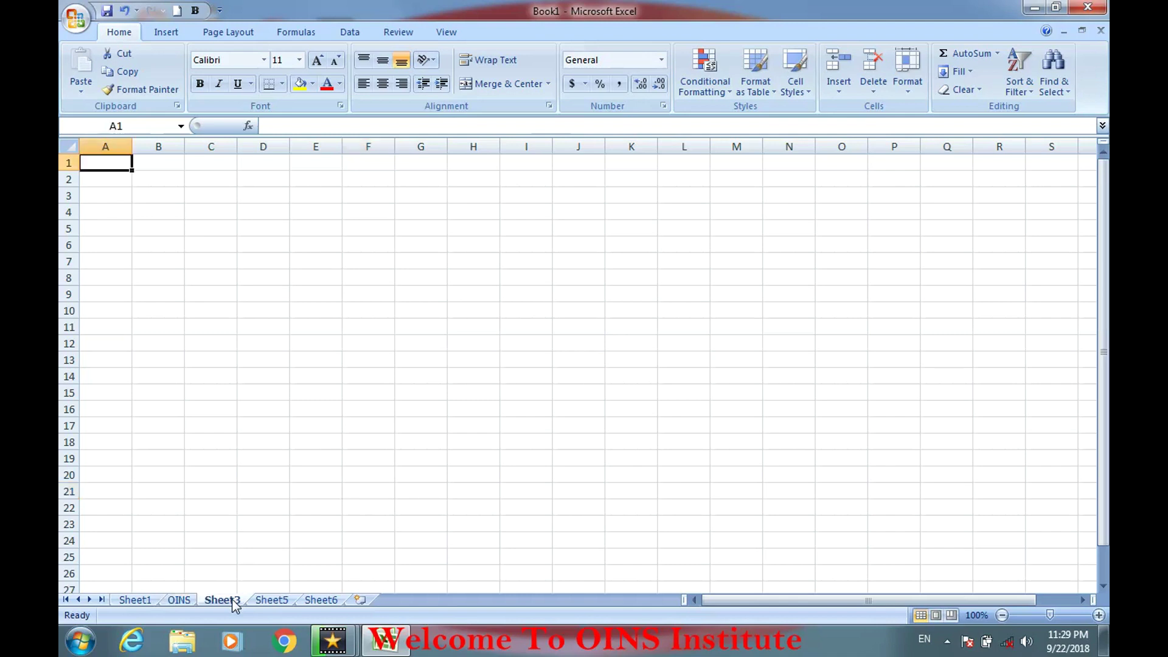
right_click(233, 601)
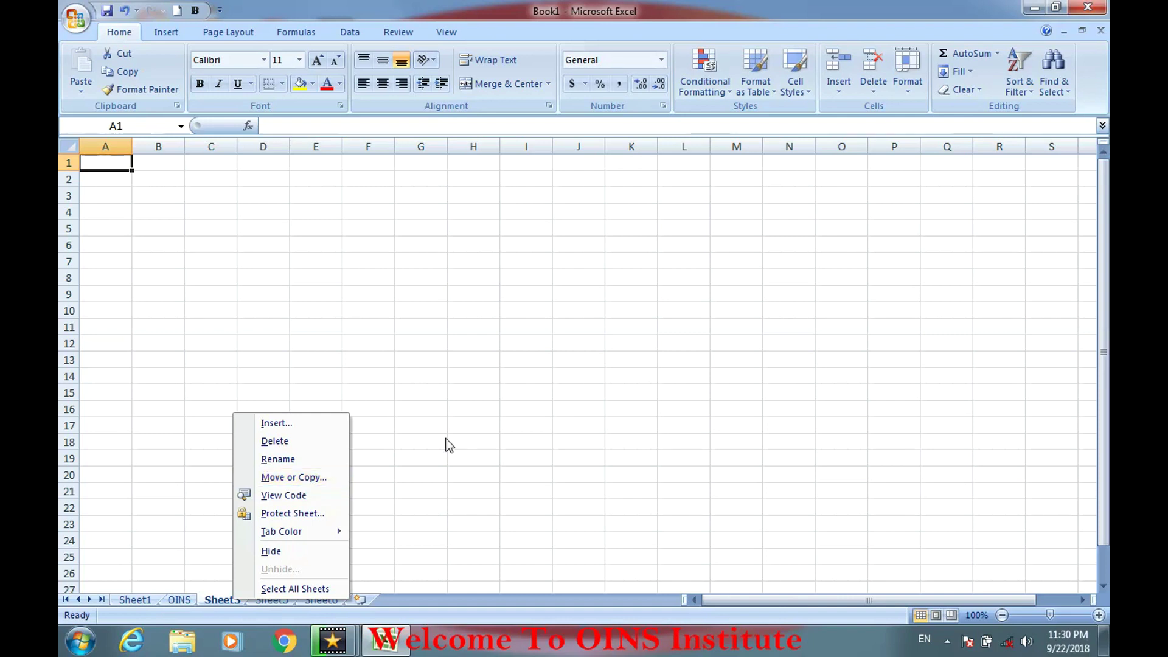
click(597, 477)
mouse_move(1090, 163)
mouse_down()
mouse_move(1098, 568)
mouse_move(1103, 140)
mouse_move(1089, 172)
mouse_up()
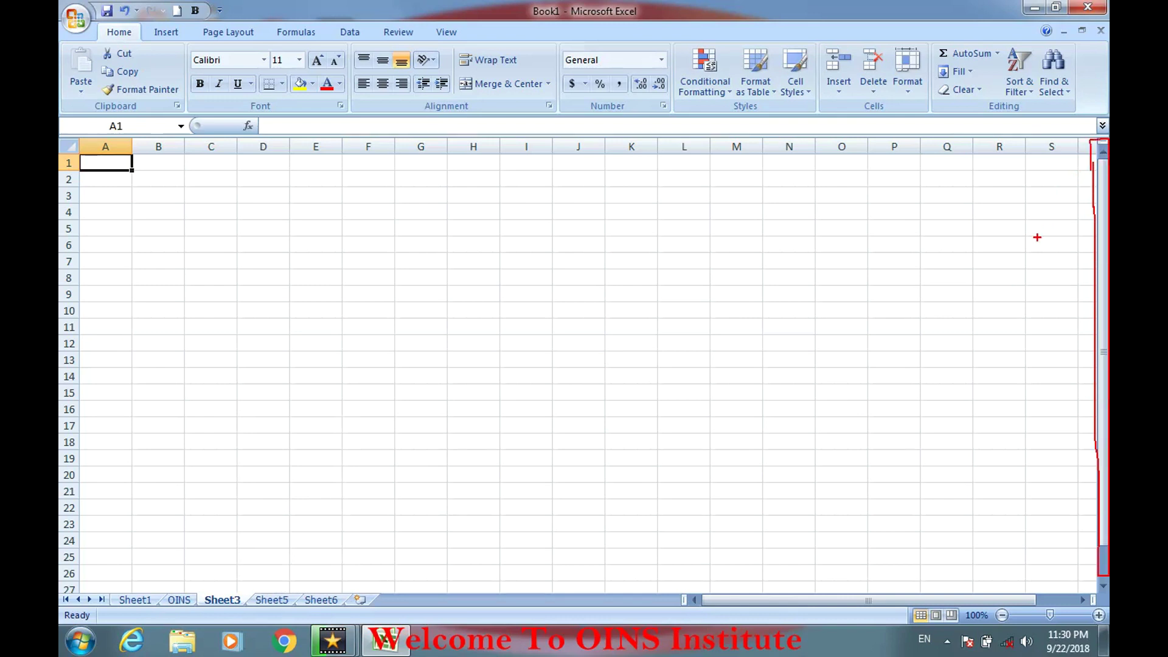
drag(907, 237, 973, 198)
drag(902, 214, 909, 241)
drag(992, 251, 1019, 247)
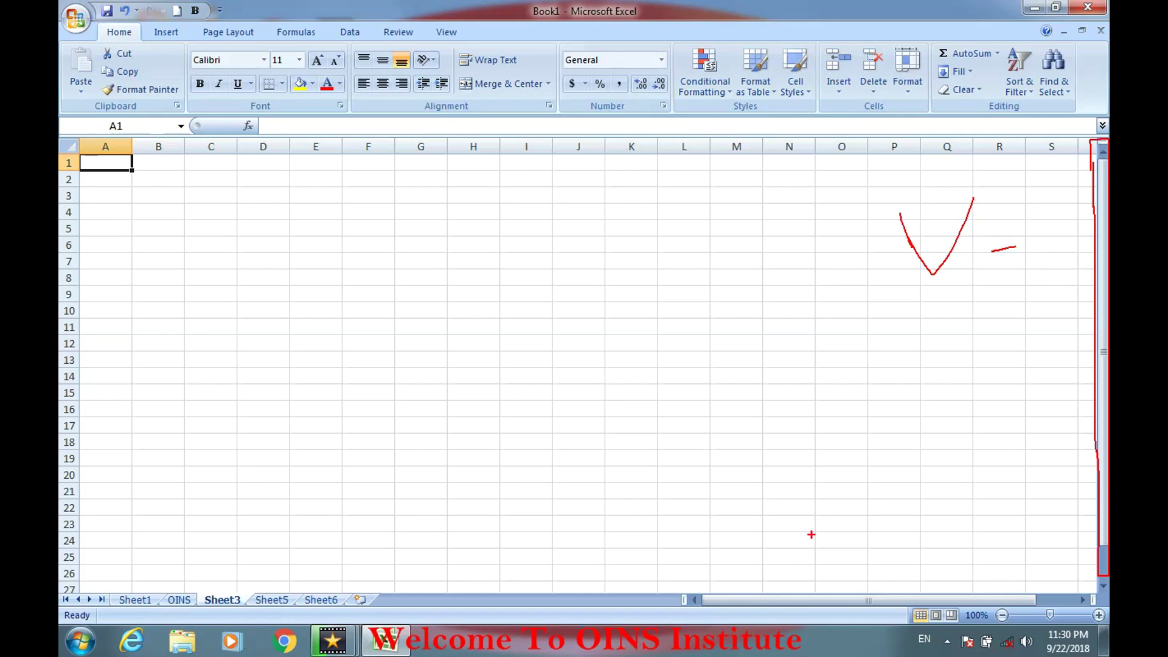
drag(707, 586, 995, 575)
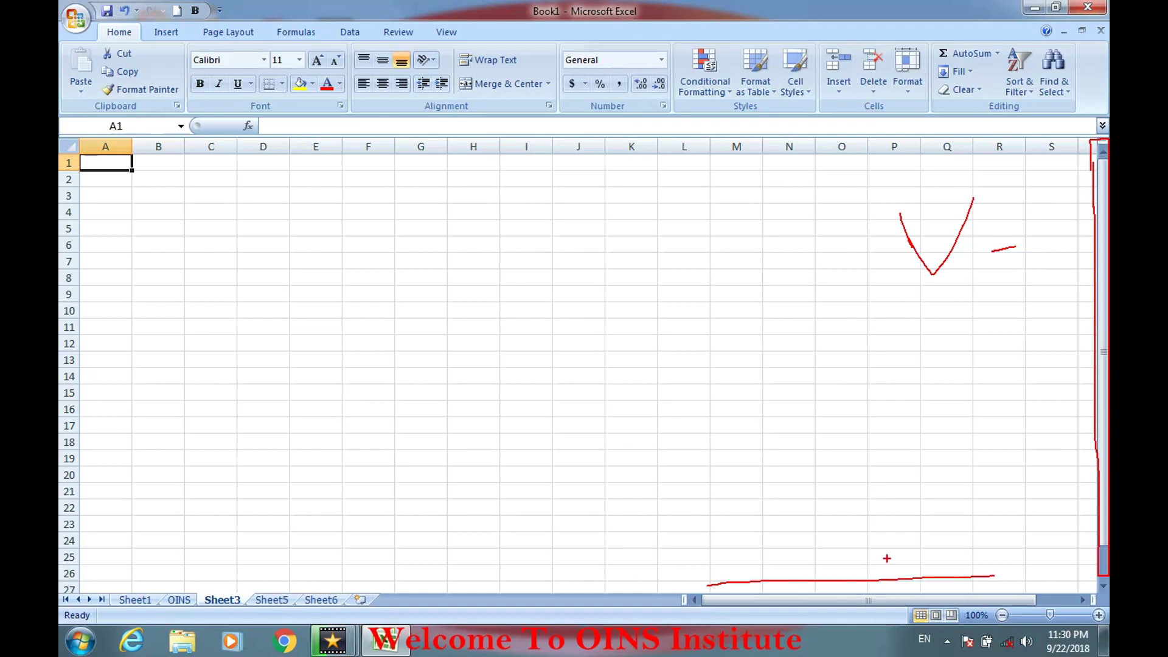
mouse_move(772, 501)
mouse_down()
mouse_move(774, 546)
mouse_move(806, 520)
mouse_move(809, 534)
mouse_up()
mouse_move(755, 572)
mouse_down()
mouse_move(930, 571)
mouse_move(903, 588)
mouse_up()
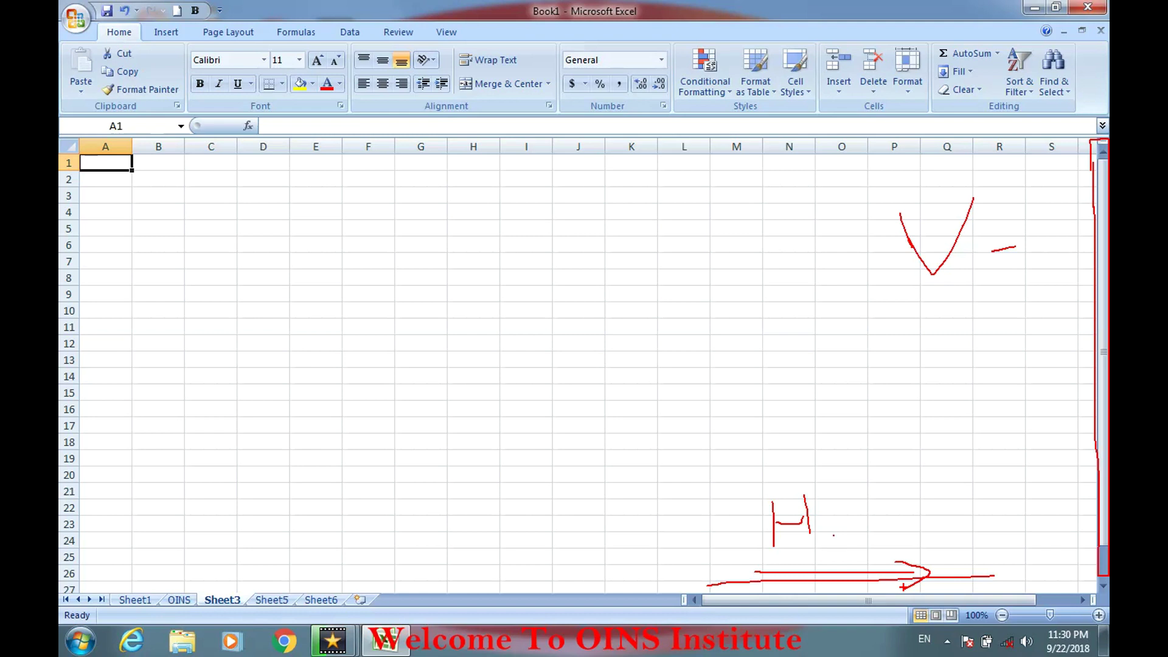
key(Escape)
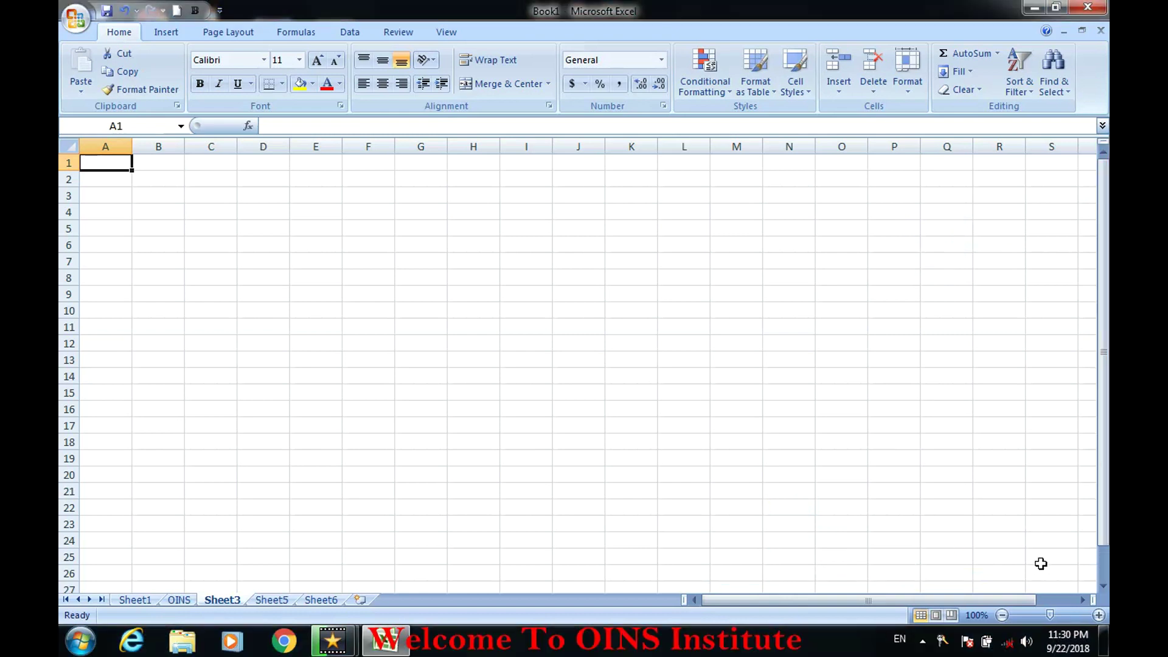
Point out the zoom slider, then zoom to 120%, 90% and back to 100%.
mouse_move(969, 605)
mouse_down()
mouse_move(1077, 585)
mouse_move(1030, 643)
mouse_up()
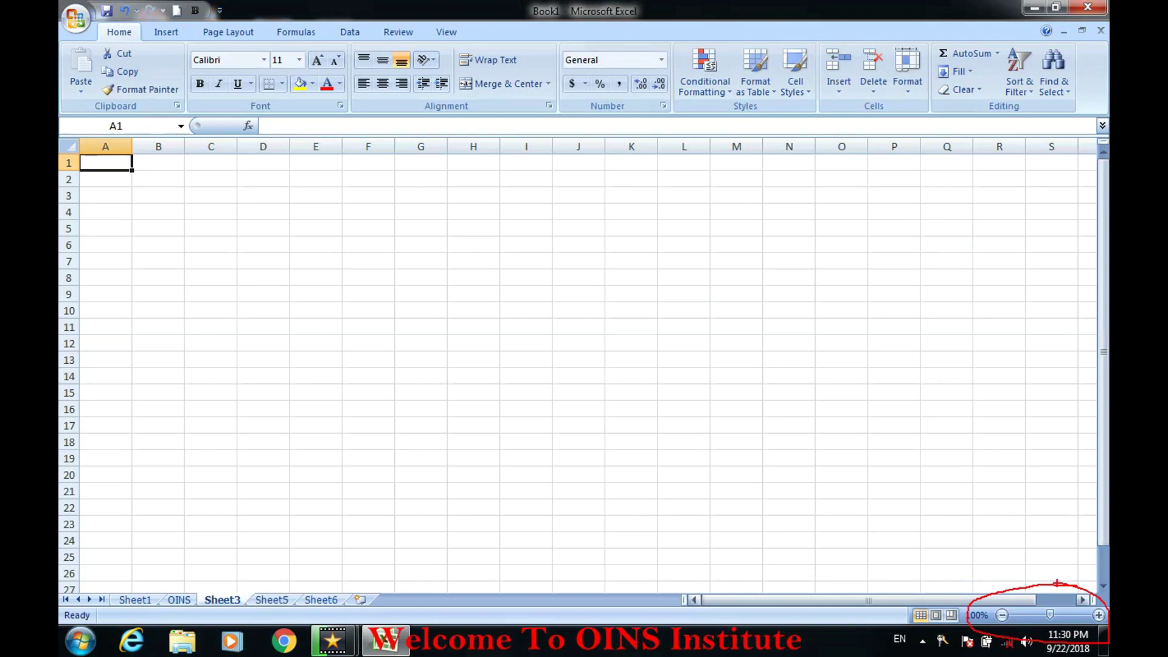
key(Escape)
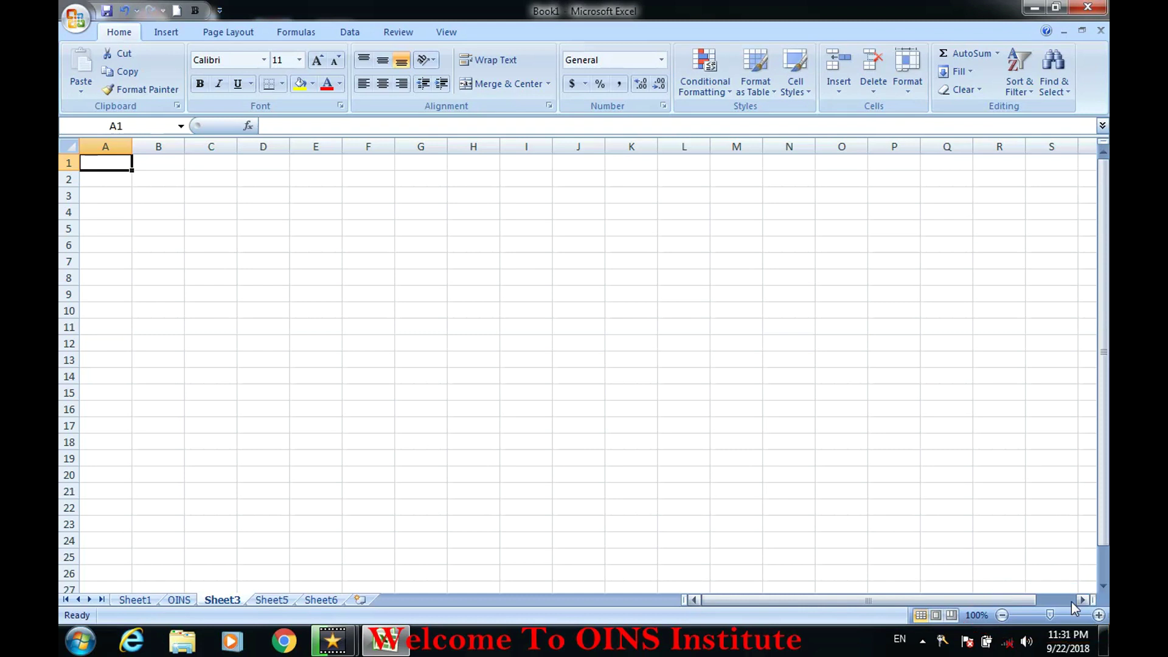
click(1099, 615)
click(1099, 615)
click(1002, 616)
click(1002, 616)
click(1002, 615)
click(1099, 616)
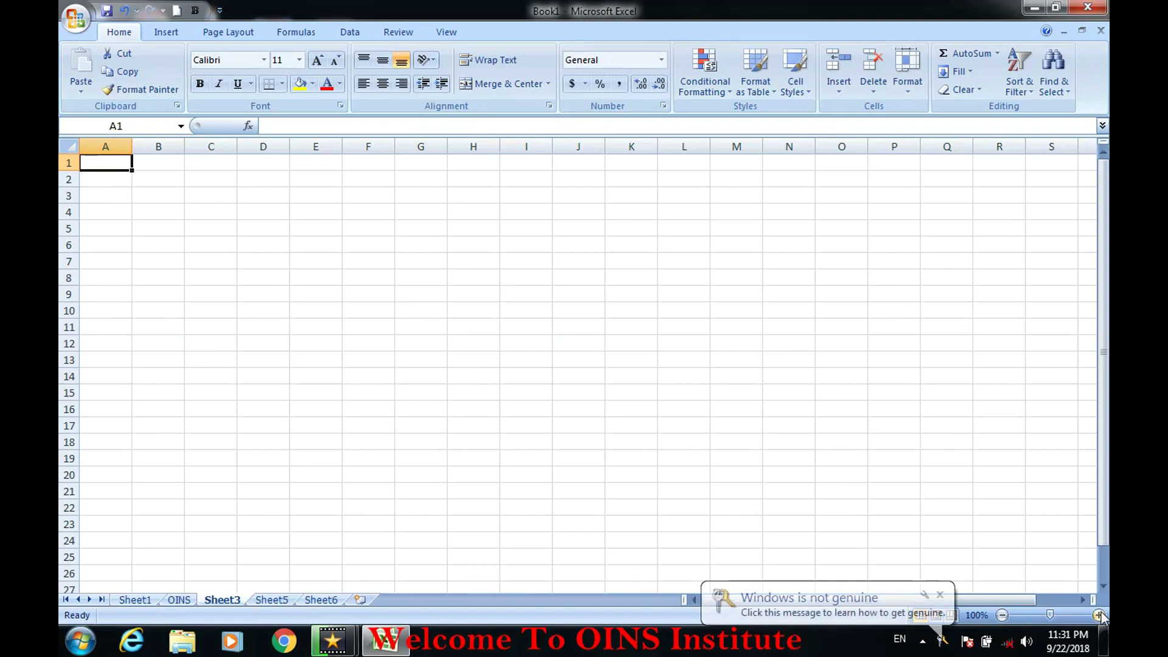
Close the Windows-not-genuine notice and circle the minimise and close window buttons.
click(940, 594)
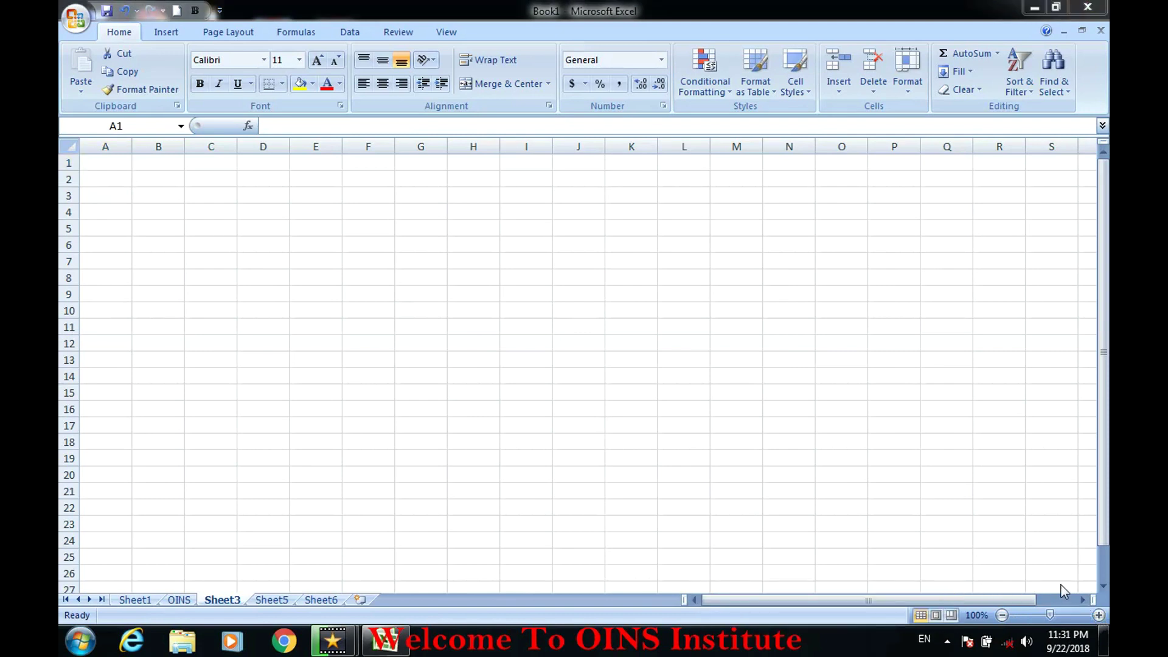
mouse_move(1015, 64)
mouse_down()
mouse_move(1011, 16)
mouse_move(1048, 61)
mouse_up()
drag(1028, 5, 1015, 70)
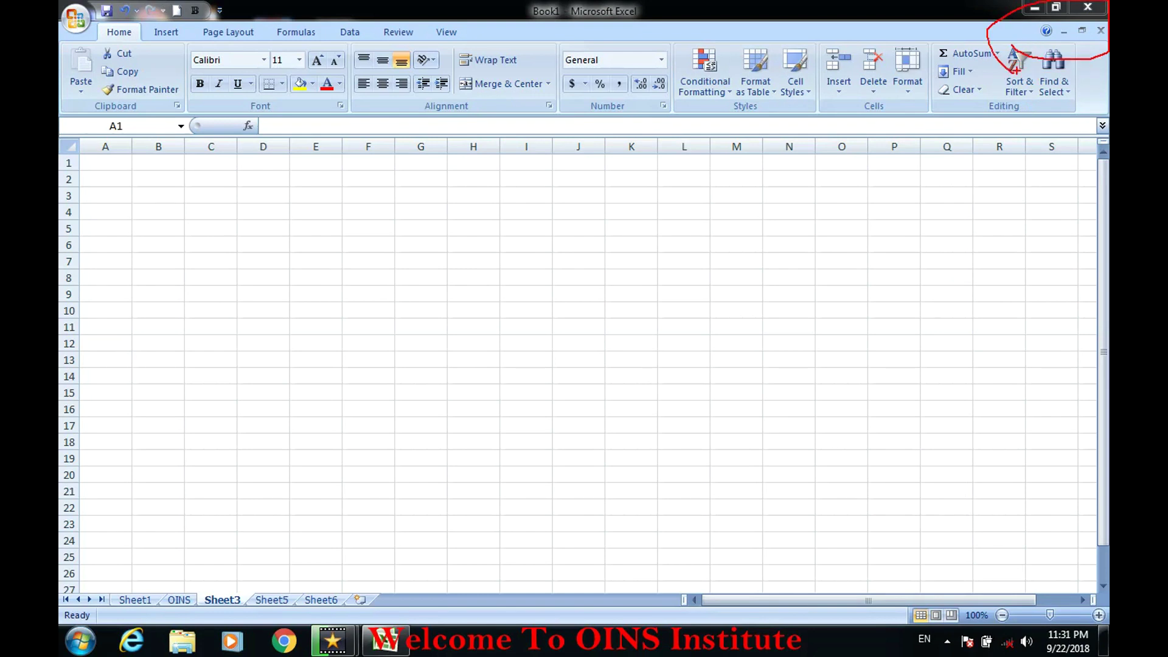